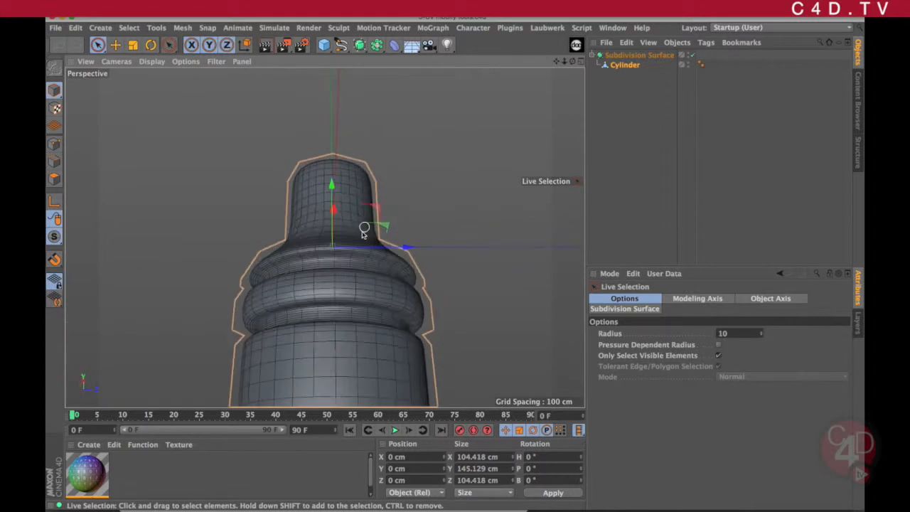
Step: Apply the UV Grid material to the cylinder
right_click_drag(355, 217, 416, 206, "alt")
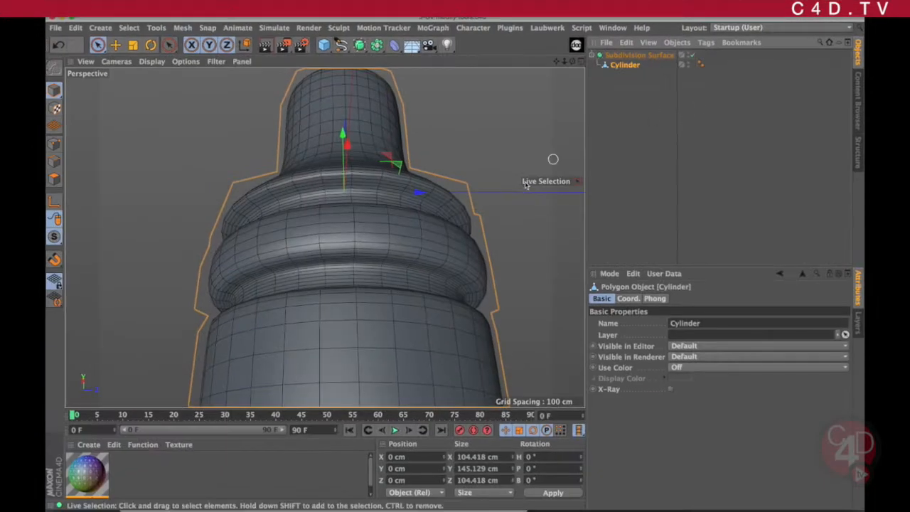
left_click_drag(100, 414, 354, 214)
left_click_drag(398, 174, 375, 275, "alt")
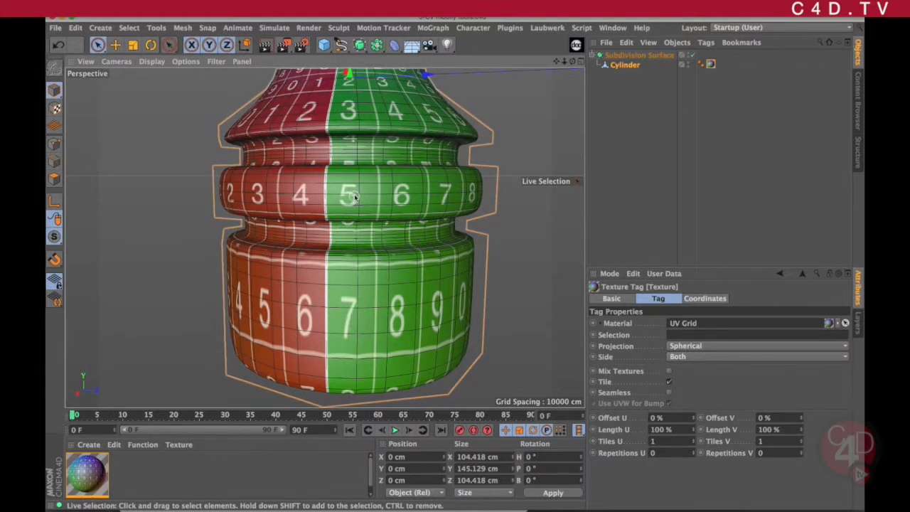
Step: Examine the numbered texture grid along the smoothed cylinder's neck, shoulder, rings and base for stretching and distortion
middle_click_drag(360, 205, 340, 318, "alt")
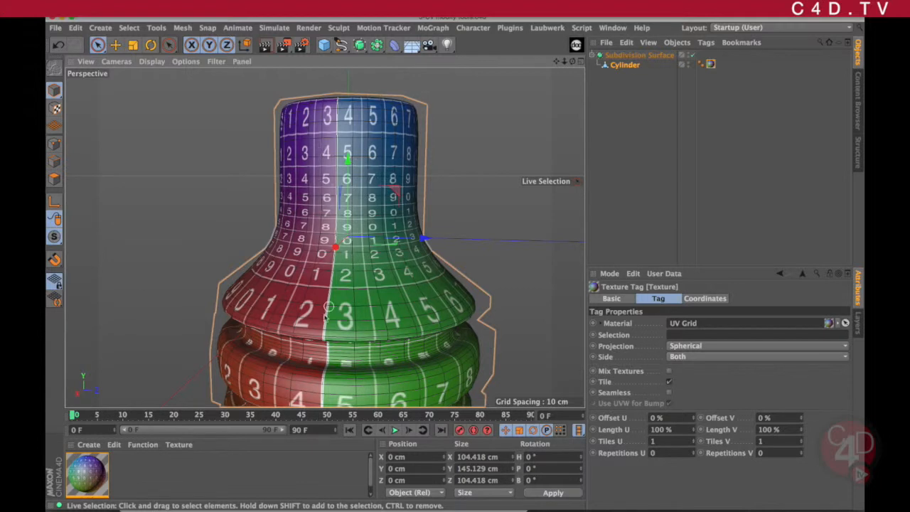
scroll(326, 324, "up", 3)
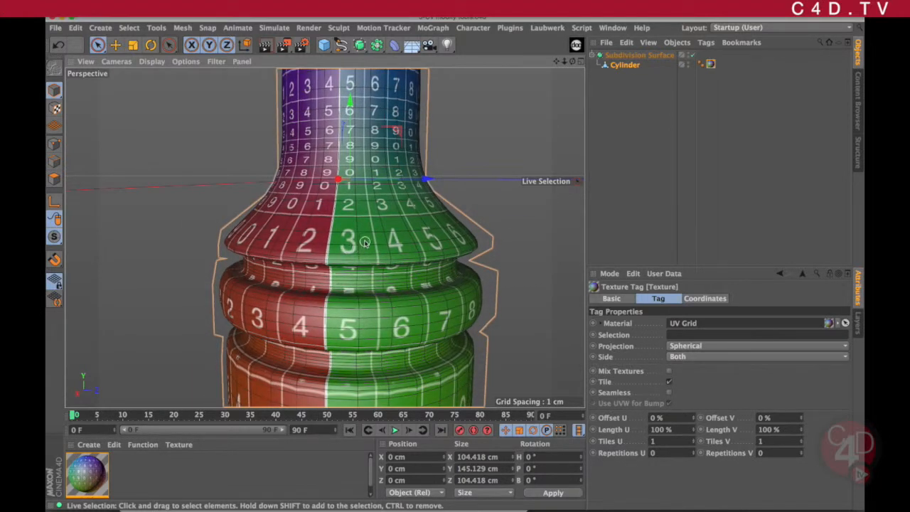
scroll(352, 183, "down", 3)
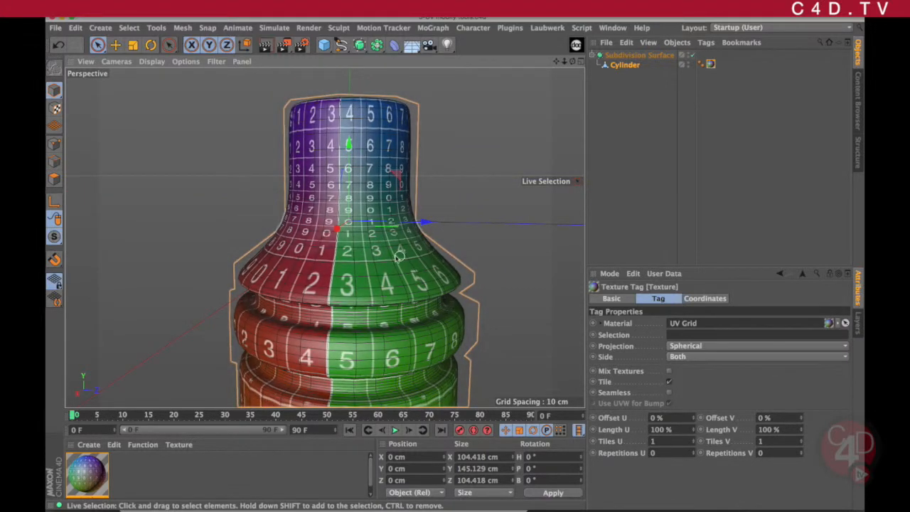
scroll(357, 251, "up", 4)
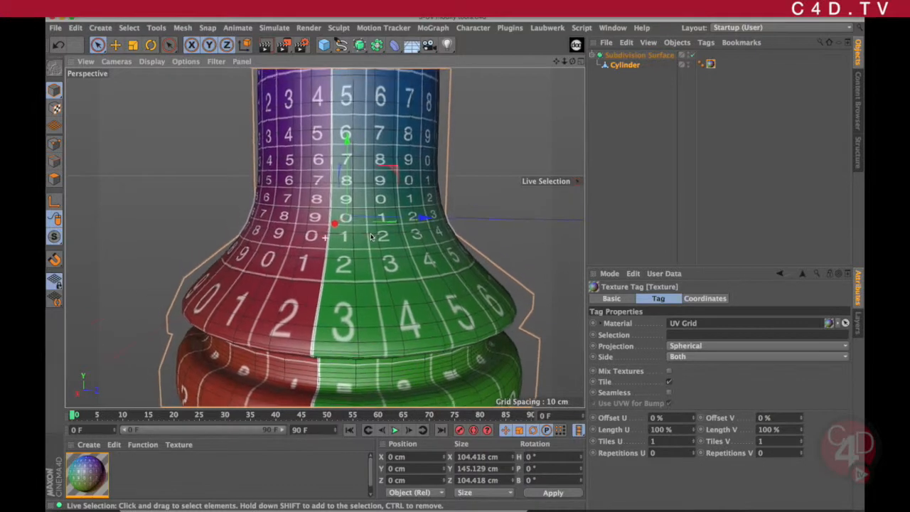
scroll(365, 247, "down", 3)
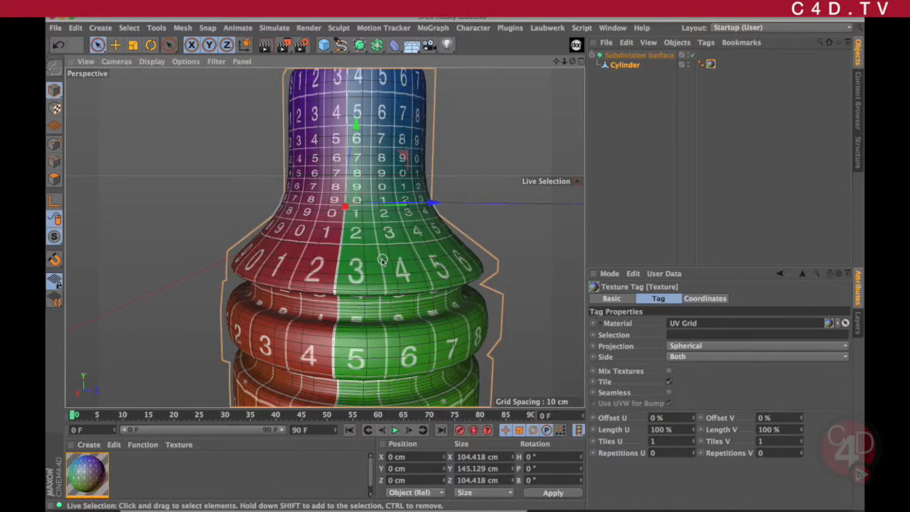
scroll(353, 302, "up", 6)
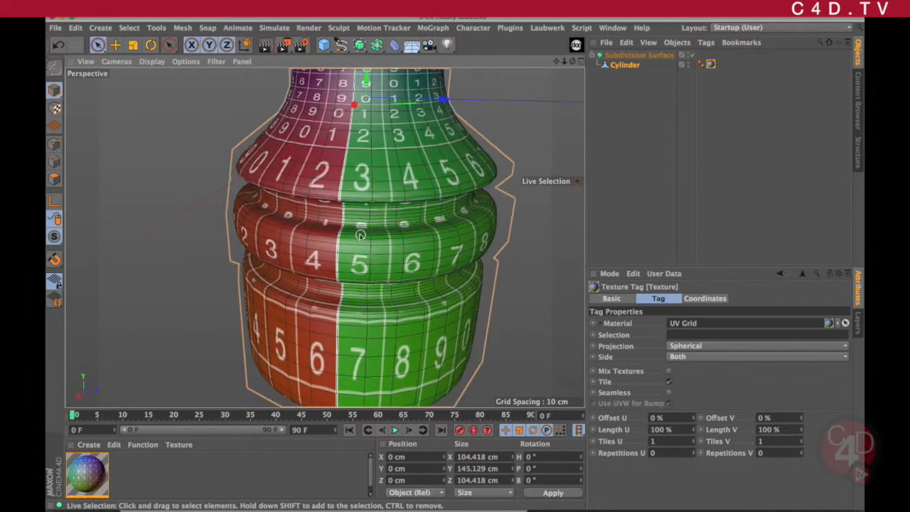
left_click_drag(384, 242, 371, 210, "alt")
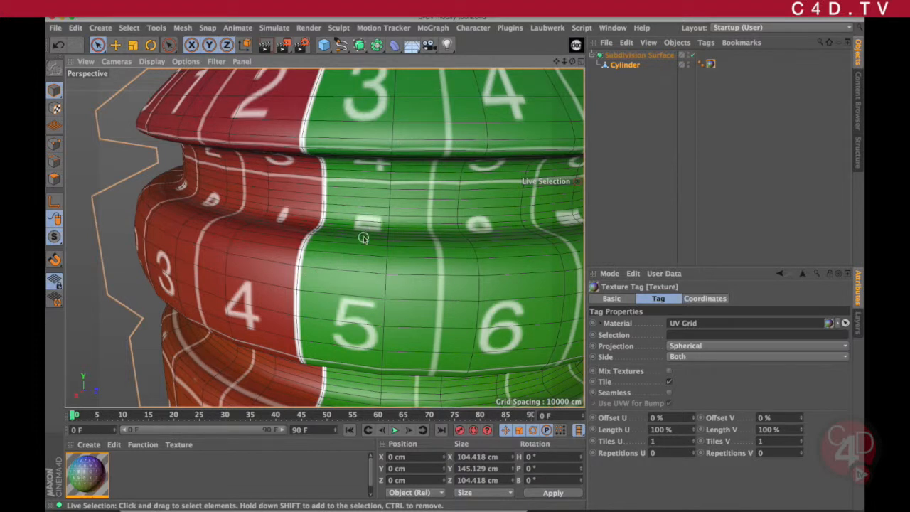
scroll(360, 245, "down", 5)
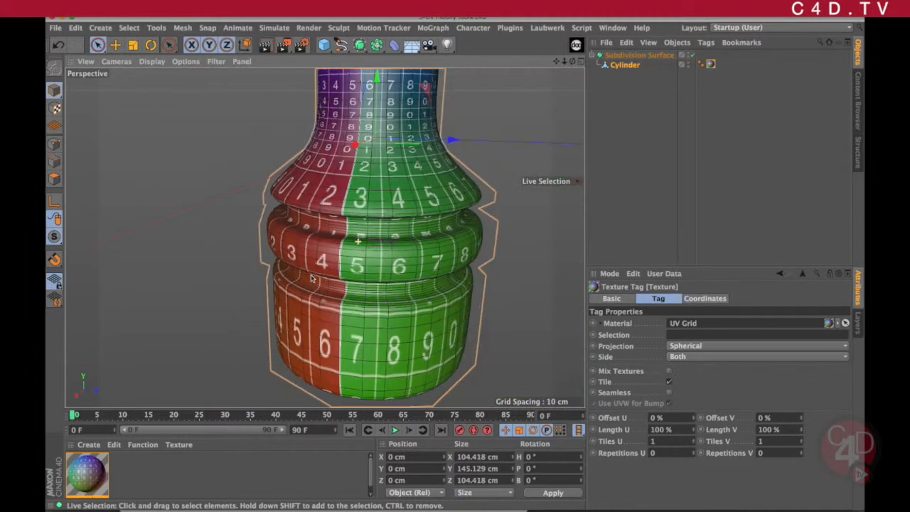
scroll(313, 281, "down", 2)
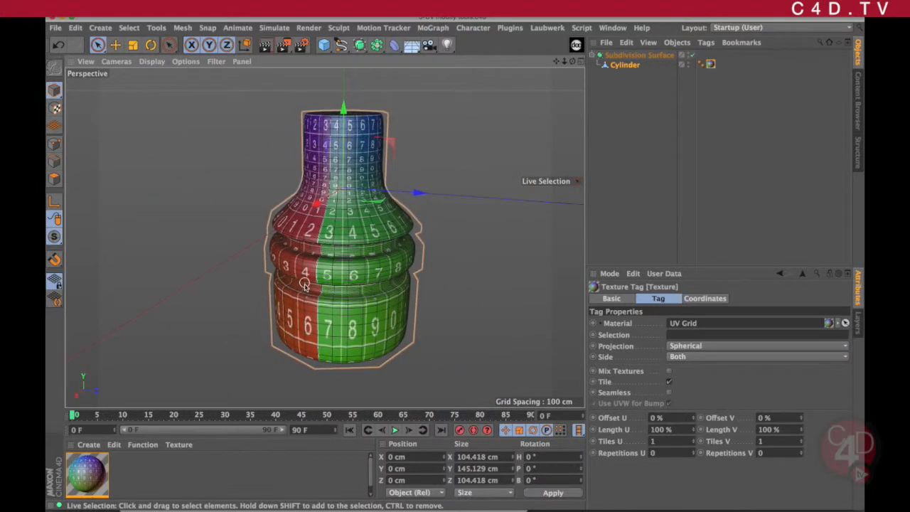
scroll(307, 284, "up", 6)
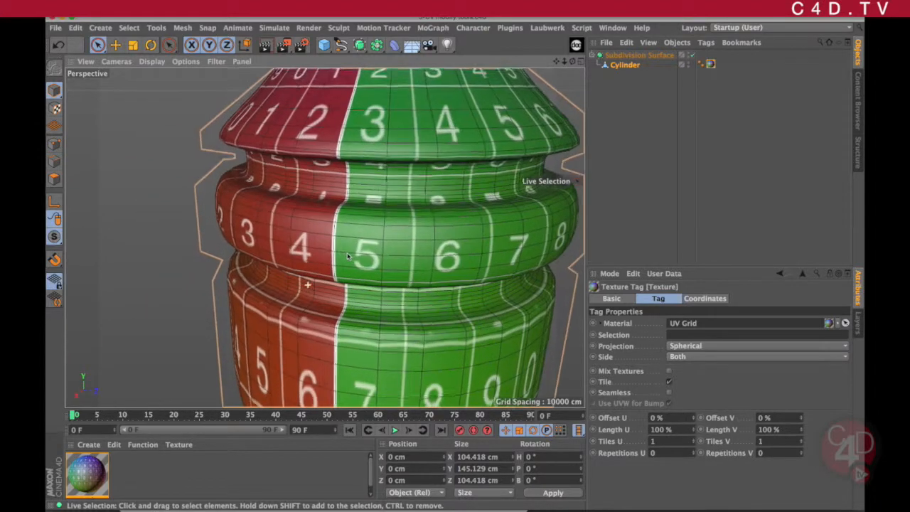
scroll(346, 256, "down", 2)
middle_click_drag(345, 258, 318, 271, "alt")
scroll(317, 271, "up", 2)
left_click(318, 270)
left_click_drag(318, 271, 359, 187, "alt")
middle_click_drag(339, 254, 363, 177, "alt")
left_click_drag(349, 256, 325, 255, "alt")
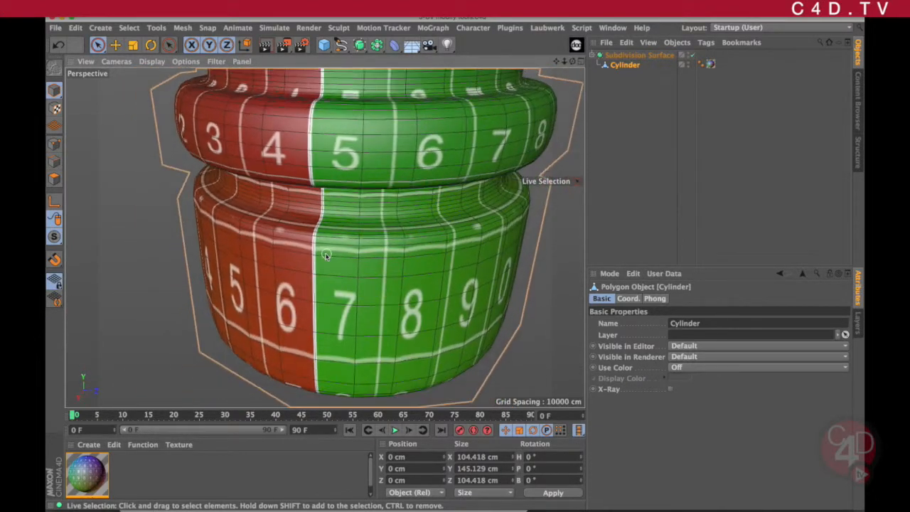
scroll(327, 257, "down", 5)
middle_click_drag(328, 257, 346, 274, "alt")
left_click_drag(346, 275, 347, 261, "alt")
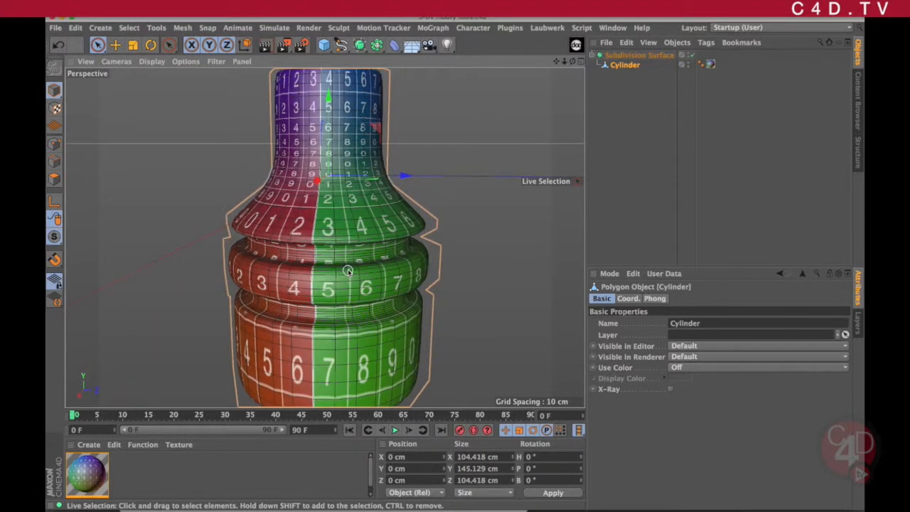
Step: Turn off the Subdivision Surface and switch to the BP UV Edit layout with the cylinder selected
left_click(690, 54)
mouse_move(388, 269)
left_mouse_down("alt")
mouse_move(375, 251)
mouse_move(374, 265)
left_mouse_up("alt")
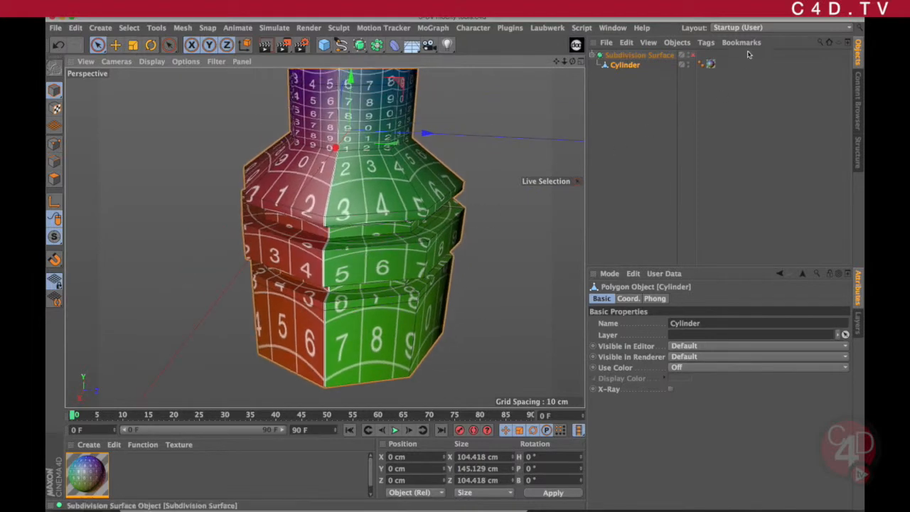
left_click(748, 28)
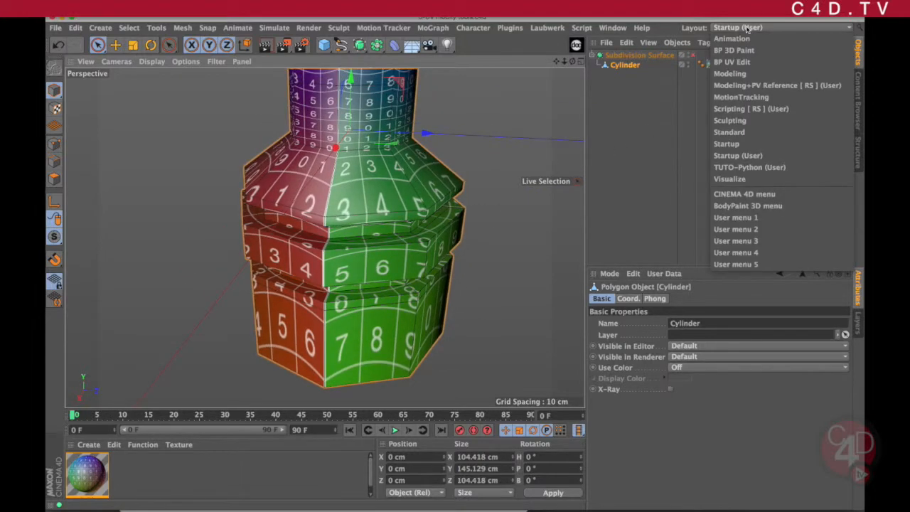
left_click(763, 64)
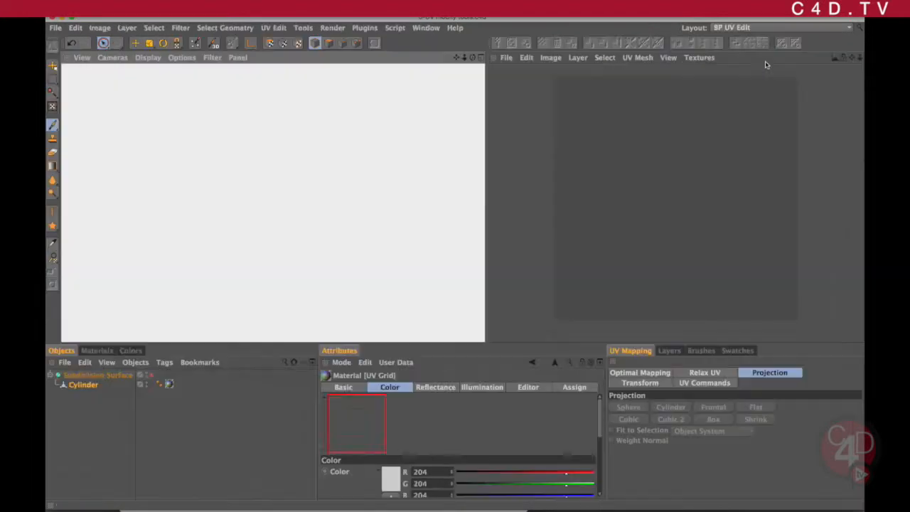
left_click(86, 385)
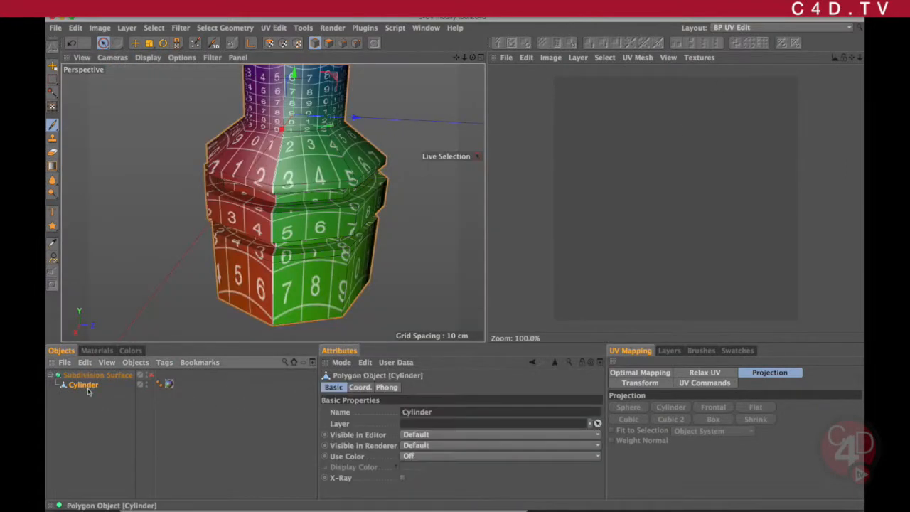
Step: Try to display the cylinder's UV mesh in the texture view
left_click(638, 58)
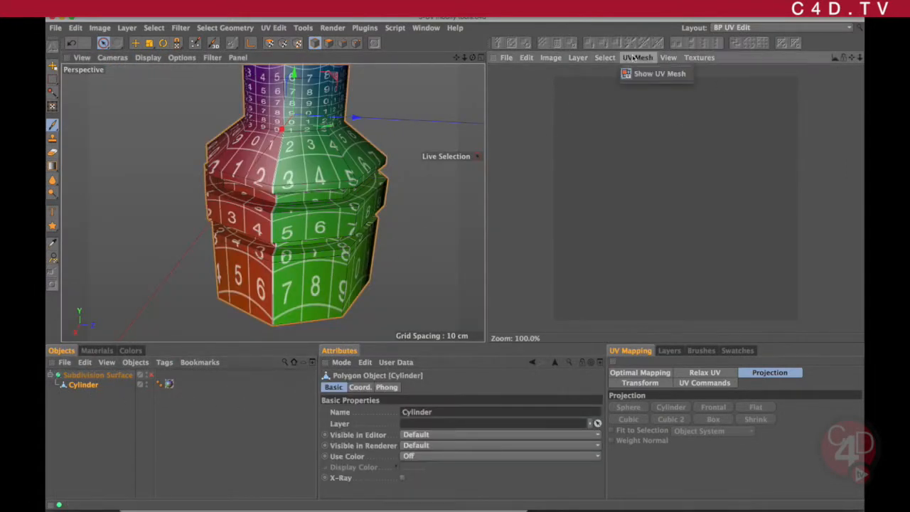
left_click(641, 74)
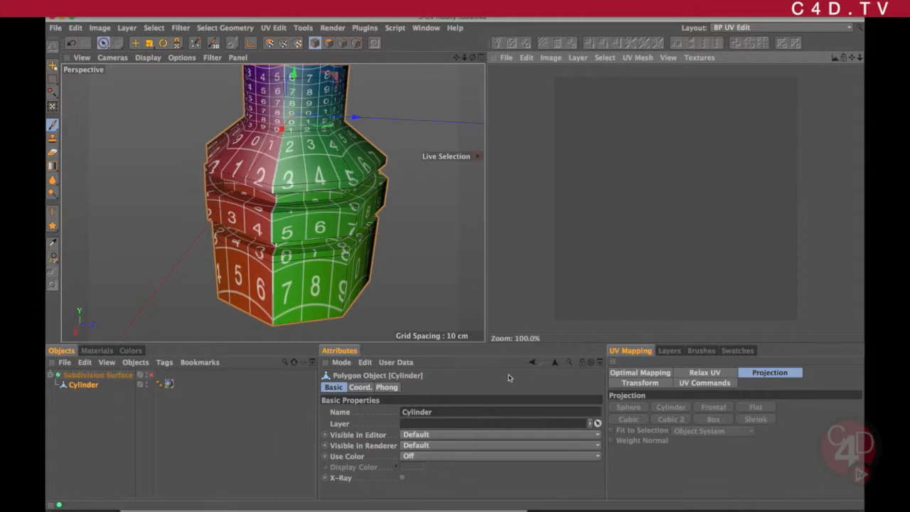
left_click(697, 58)
left_click(694, 58)
left_click(668, 58)
left_click(573, 182)
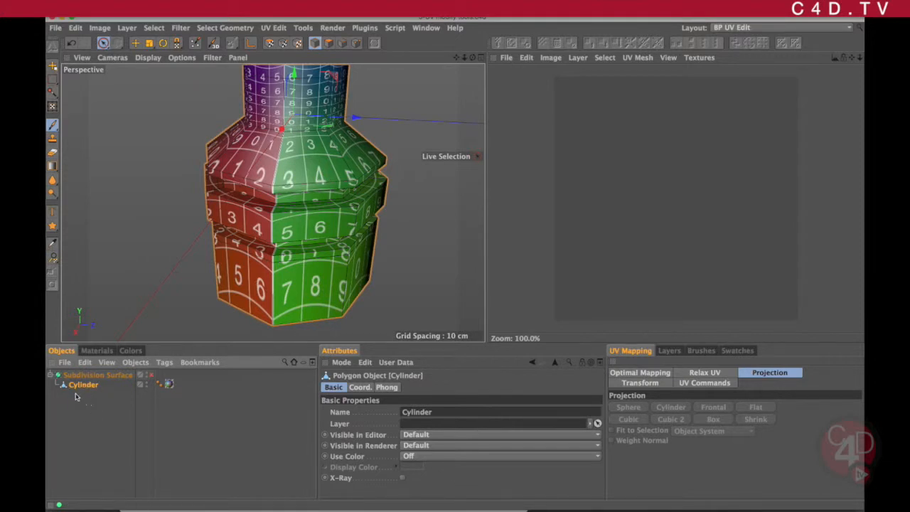
Step: Generate UVW coordinates from the cylinder's UV Grid texture tag
left_click(165, 363)
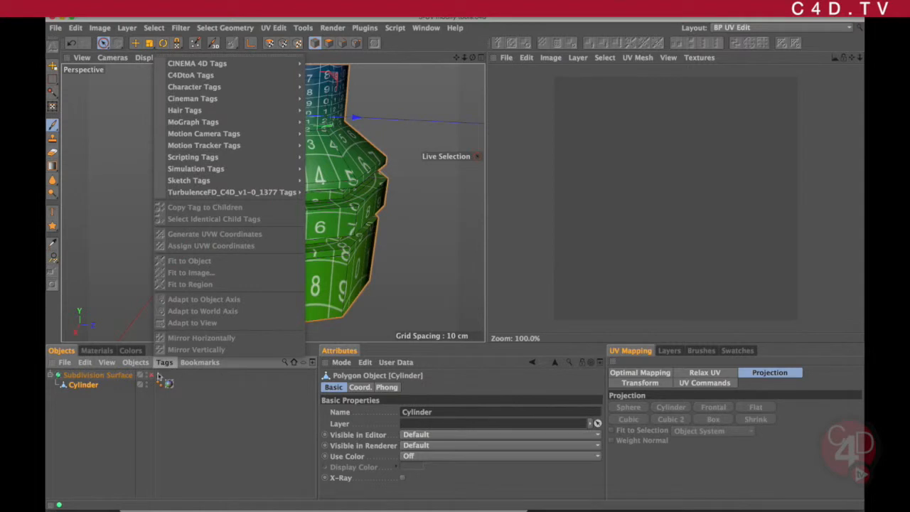
left_click(128, 442)
left_click(169, 384)
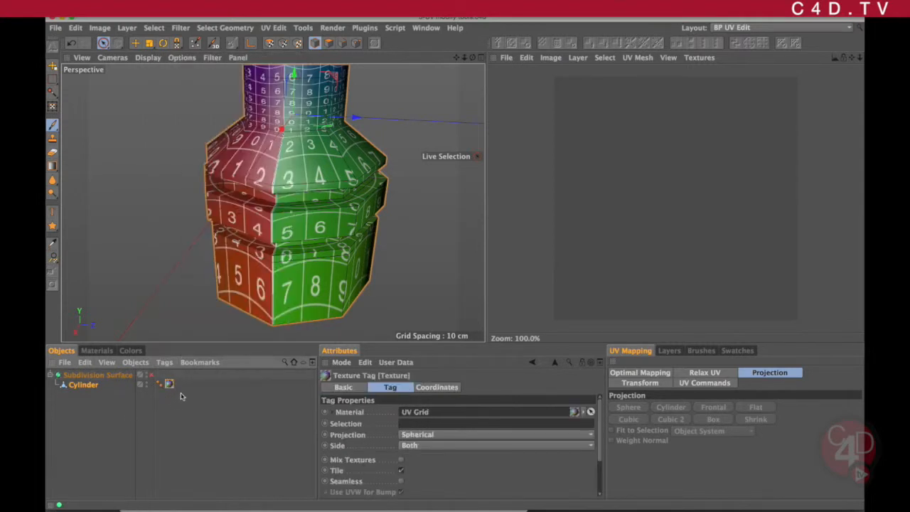
left_click(164, 362)
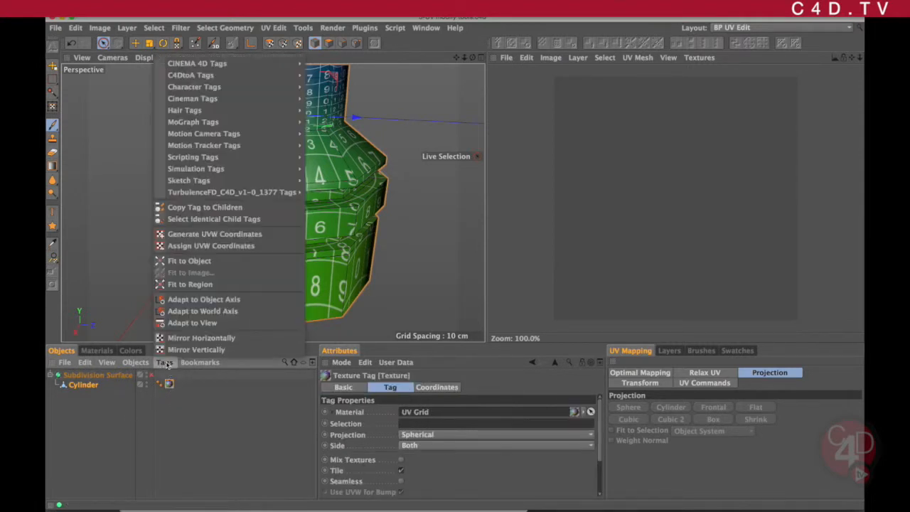
left_click(230, 236)
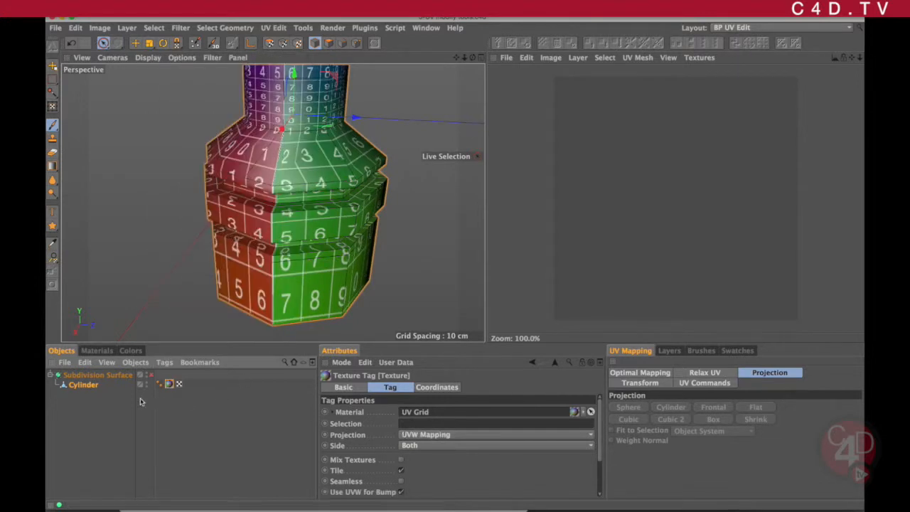
Step: Show the cylinder's UV mesh in the texture view
left_click(638, 58)
left_click(644, 74)
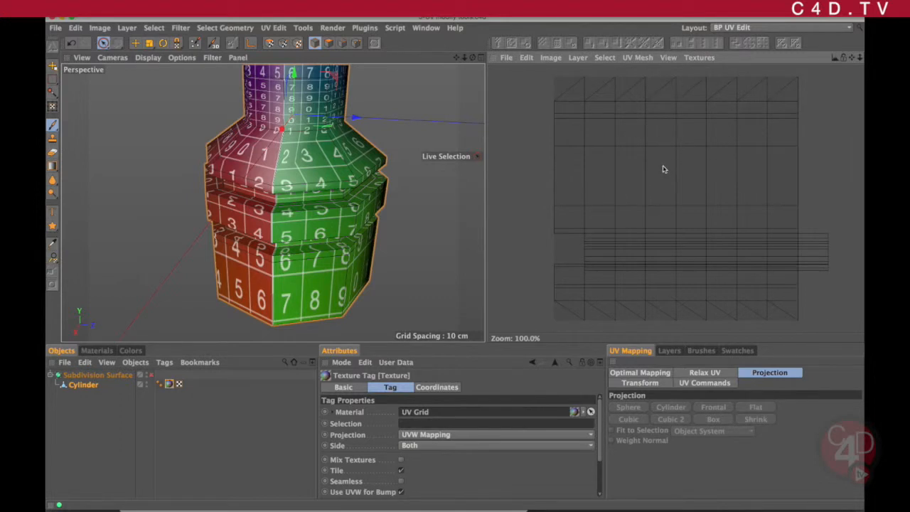
scroll(667, 171, "down", 3)
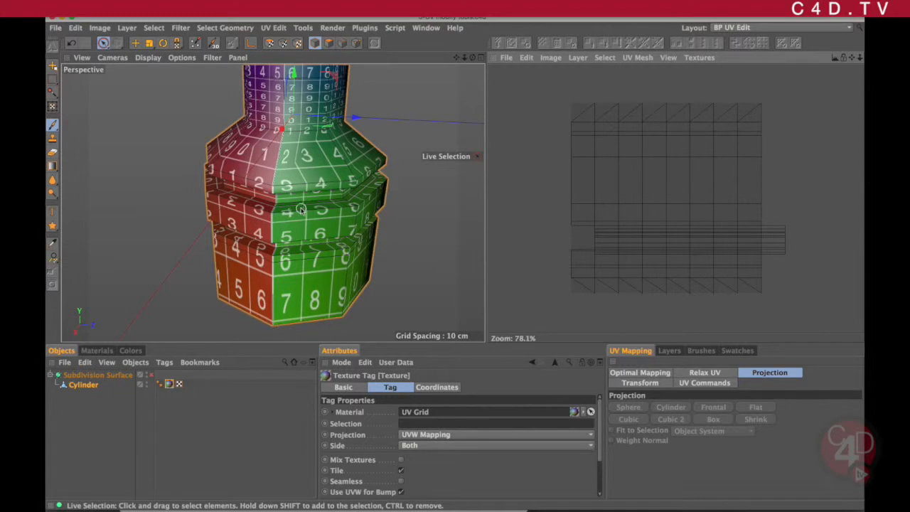
Step: Switch to UV Polygon Edit mode with the cap on top of the cylinder's neck in view
scroll(304, 216, "down", 3)
middle_click_drag(315, 131, 316, 177, "alt")
left_click_drag(316, 178, 313, 201, "alt")
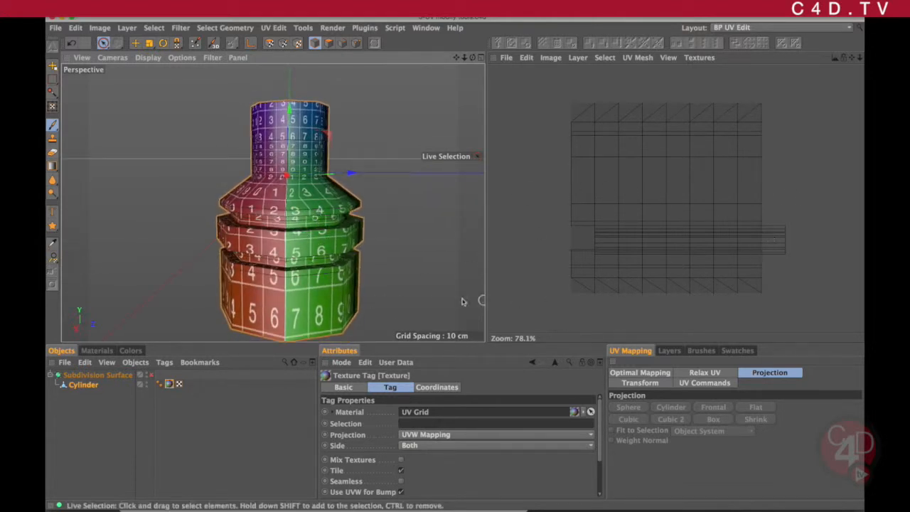
left_click_drag(303, 141, 299, 172, "alt")
middle_click_drag(298, 143, 295, 182, "alt")
mouse_move(299, 96)
right_mouse_down("alt")
mouse_move(309, 97)
mouse_move(306, 83)
right_mouse_up("alt")
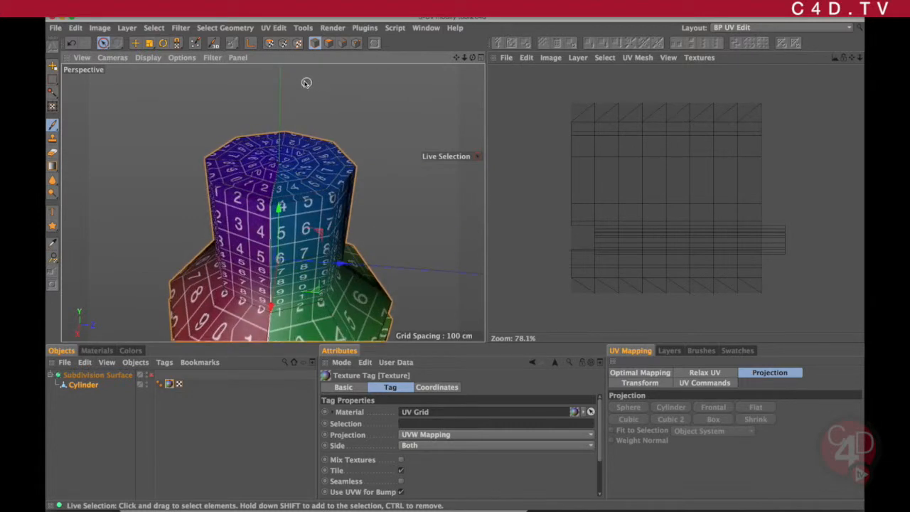
left_click(271, 43)
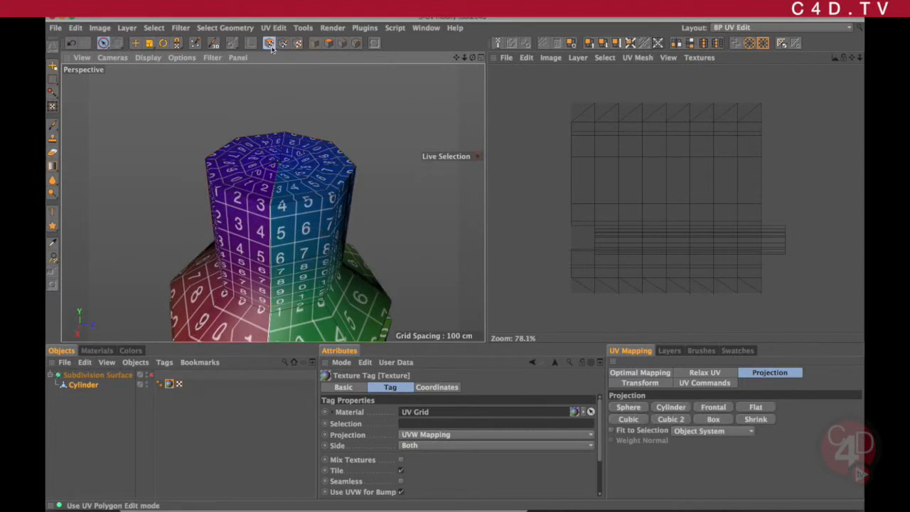
Step: Try to select only the UV polygons on the neck's cap with Live Selection, and check the neck's far side
left_click(103, 43)
left_click_drag(293, 168, 272, 208)
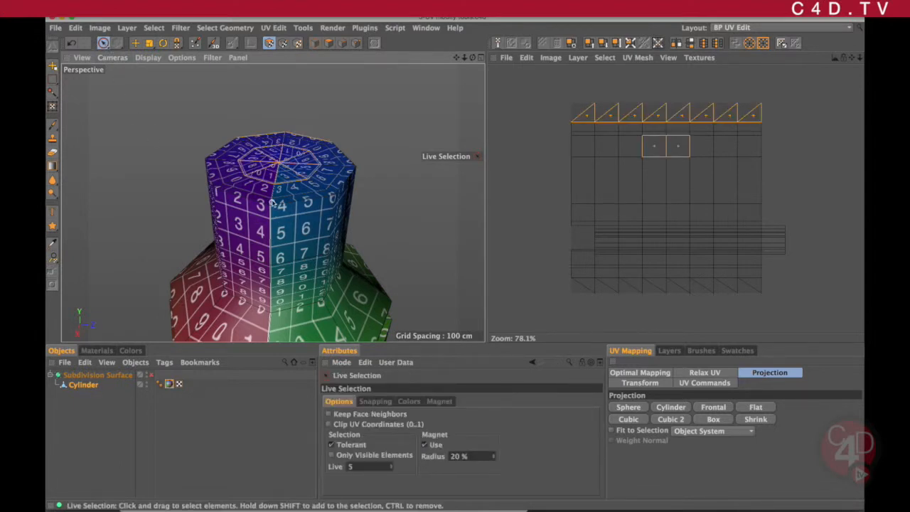
left_click_drag(296, 171, 361, 228, "alt")
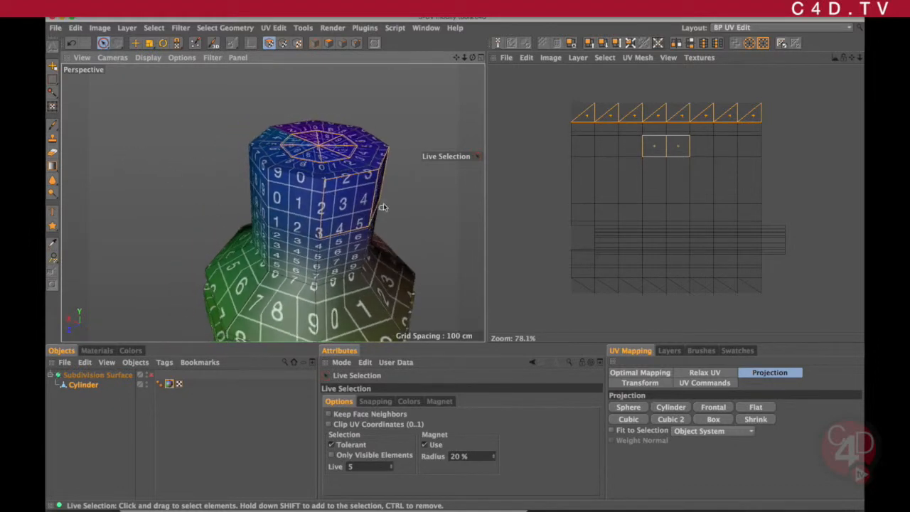
left_click_drag(349, 184, 329, 195, "alt")
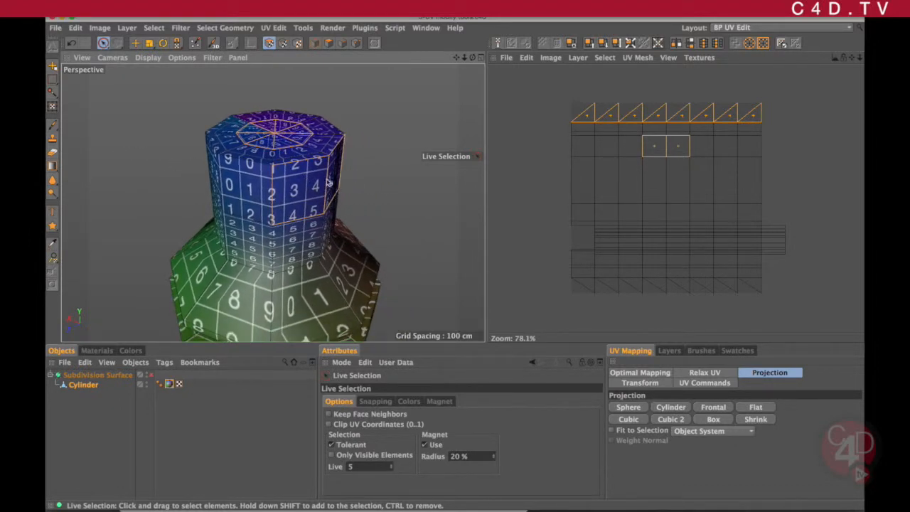
left_click_drag(284, 146, 231, 148, "alt")
middle_click_drag(229, 147, 251, 136, "alt")
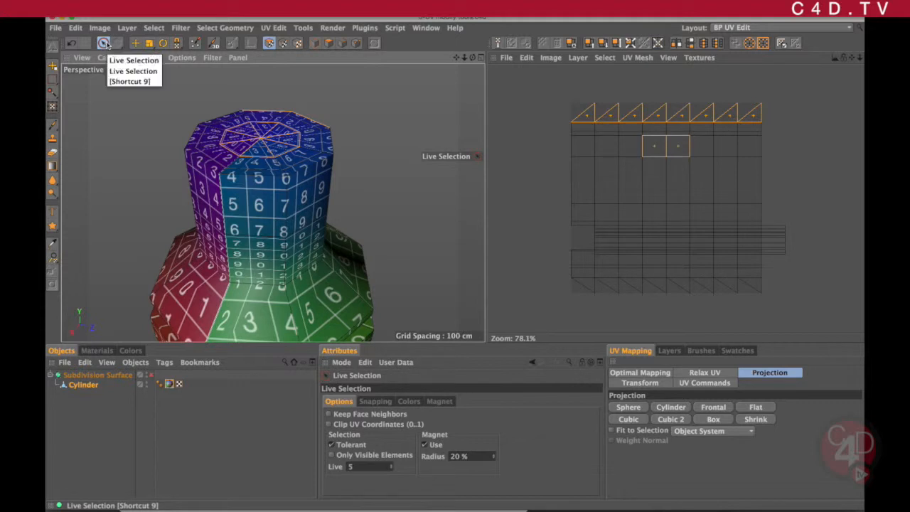
Step: Select UV polygons along the neck's upper front and the cap's rim with Live Selection
mouse_move(295, 184)
left_mouse_down()
mouse_move(216, 185)
mouse_move(279, 161)
mouse_move(300, 197)
mouse_move(273, 155)
mouse_move(103, 162)
mouse_move(330, 163)
left_mouse_up()
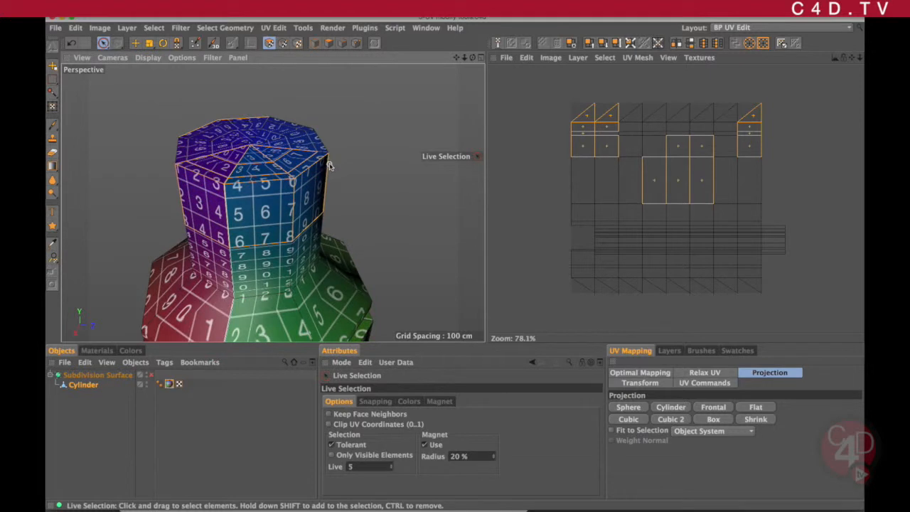
middle_click_drag(288, 188, 298, 178, "alt")
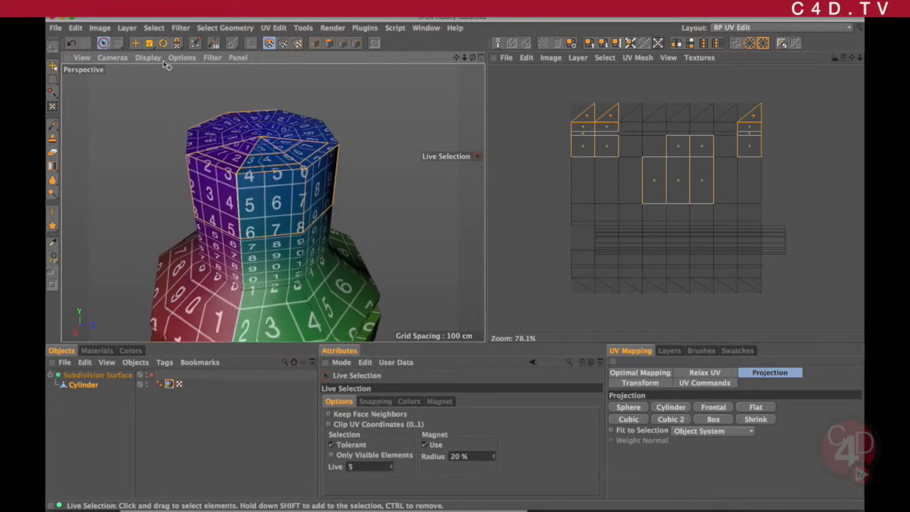
left_click(103, 45)
mouse_move(104, 45)
left_mouse_down()
mouse_move(134, 57)
mouse_move(121, 74)
mouse_move(138, 57)
mouse_move(122, 75)
mouse_move(130, 114)
left_mouse_up()
left_click_drag(104, 43, 117, 57)
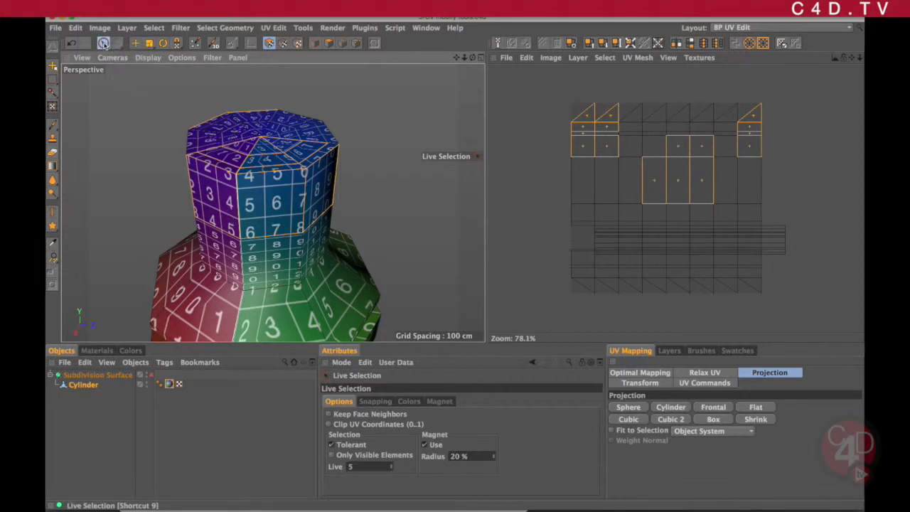
Step: Check the Live Selection options in Polygon mode and return to UV Polygon Edit mode
left_click(269, 43)
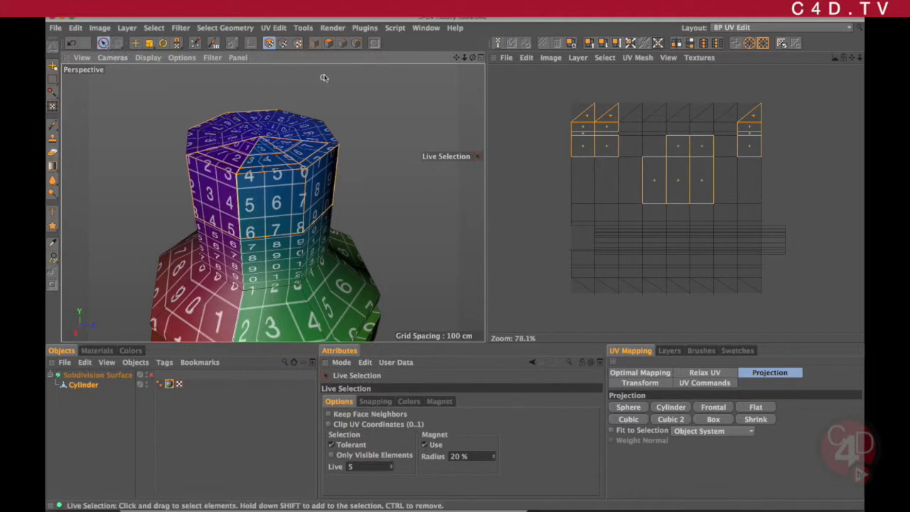
left_click(328, 43)
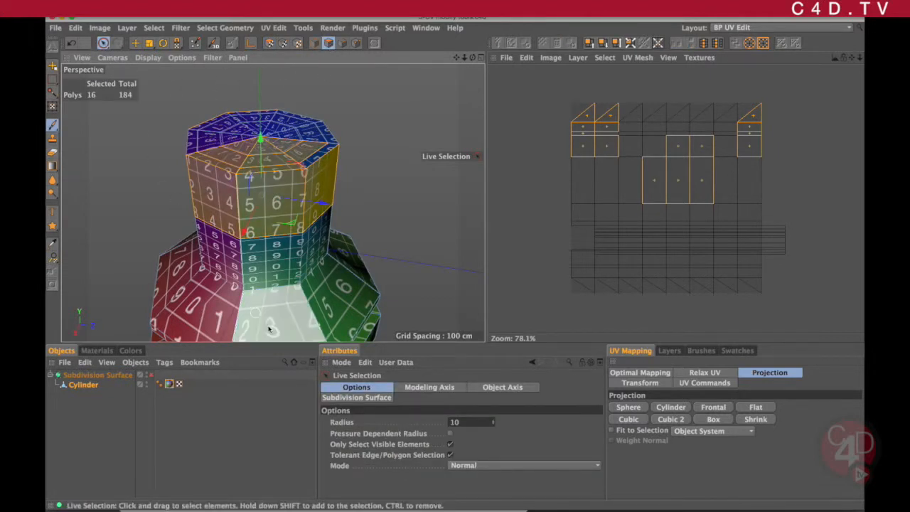
left_click(421, 388)
left_click(382, 389)
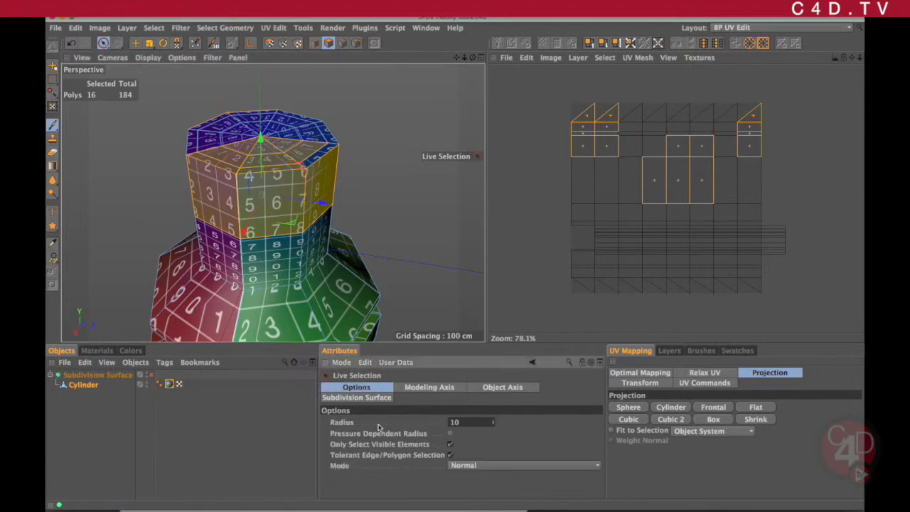
left_click(269, 43)
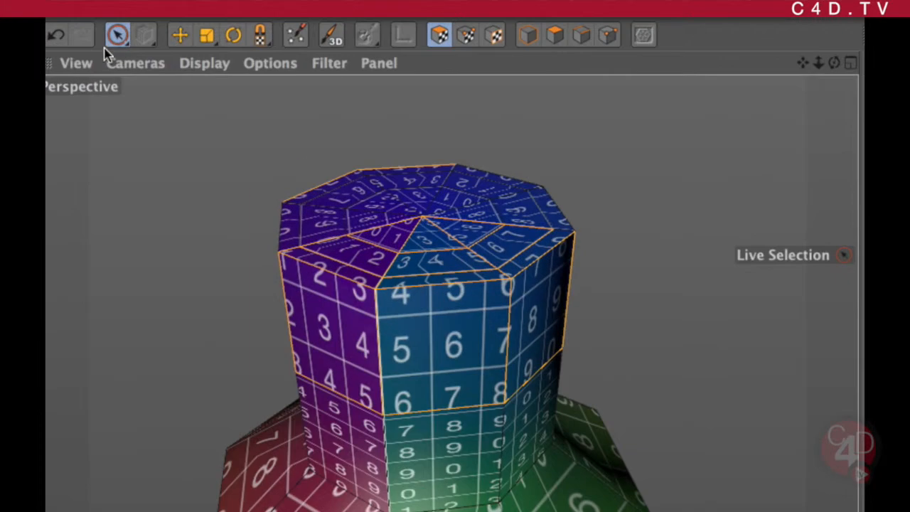
Step: Compare the selection tools available in UV Polygon Edit mode with those in Polygon mode
left_click(104, 45)
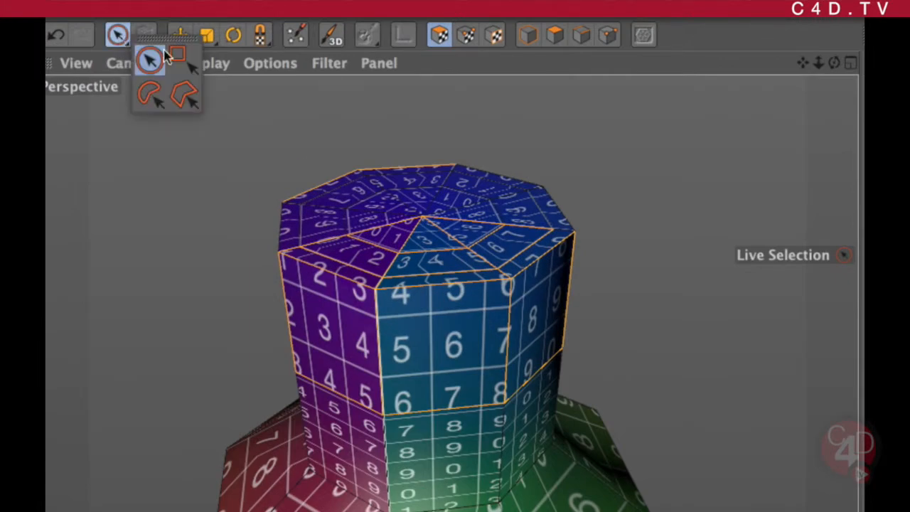
left_click(148, 155)
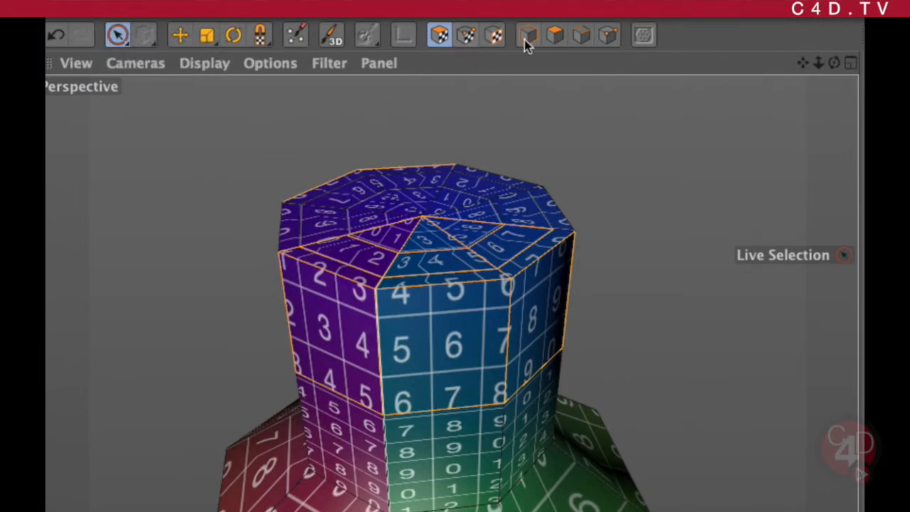
left_click(555, 37)
left_click(118, 35)
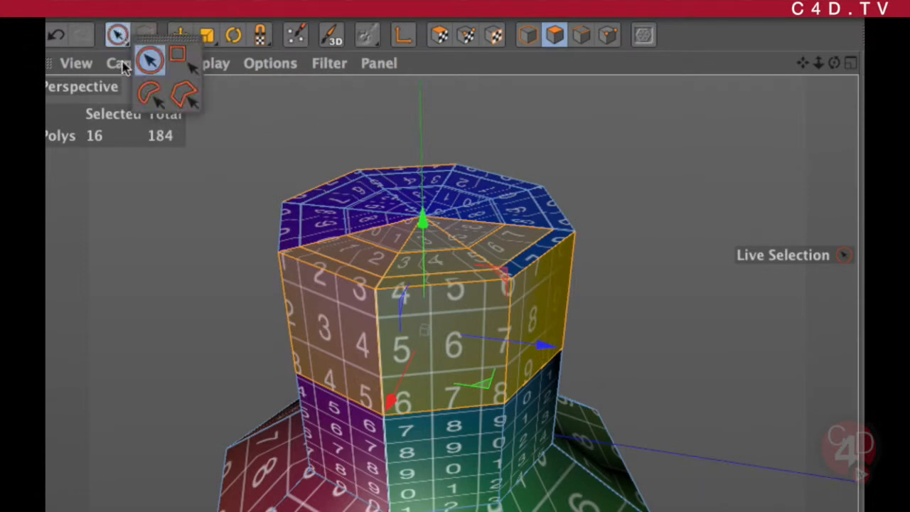
left_click(160, 163)
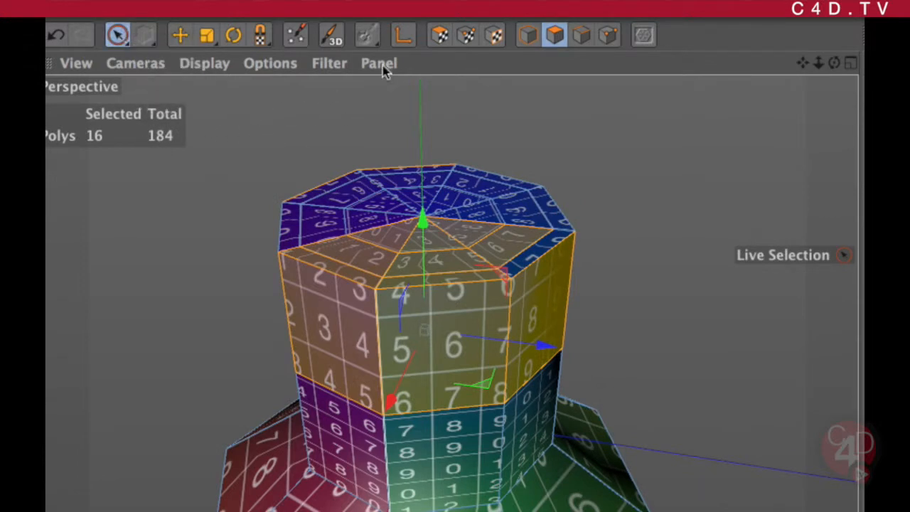
left_click(440, 36)
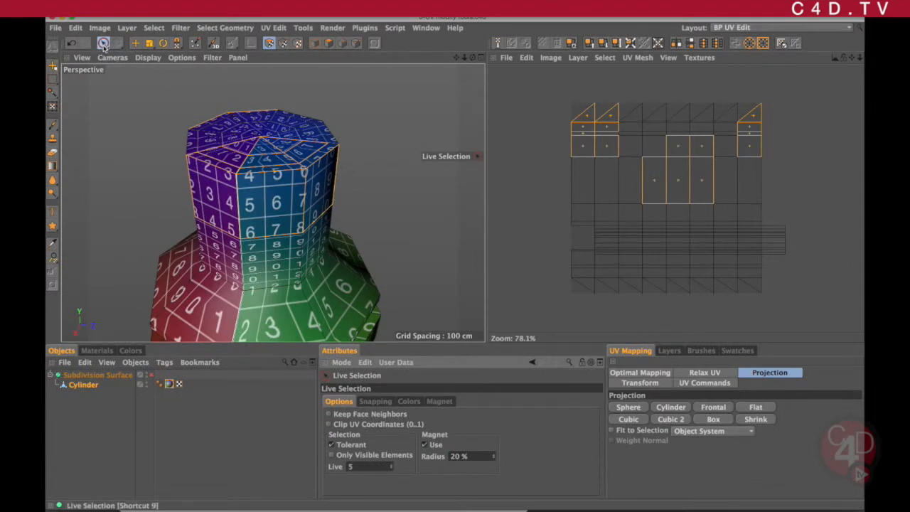
left_click(104, 44)
left_click(118, 56)
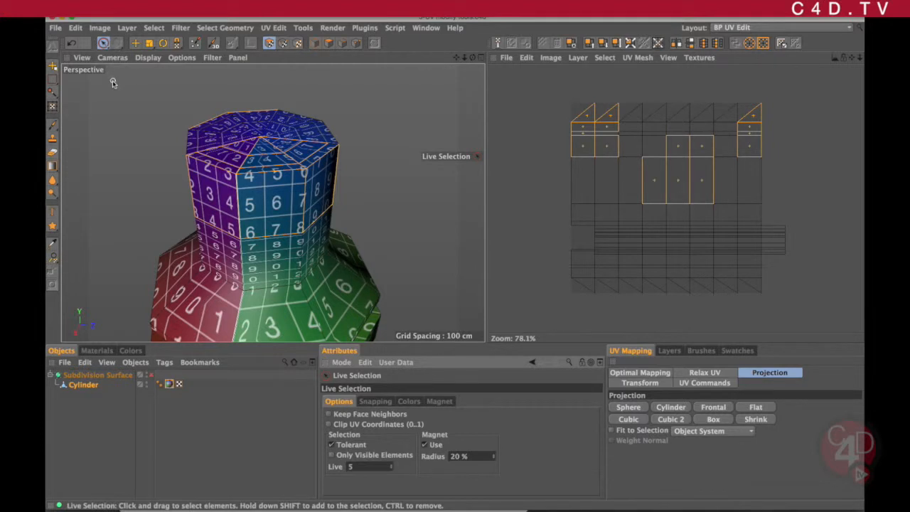
Step: Deselect all UV polygons and configure Live Selection with Only Visible Elements enabled and both Tolerant and Magnet disabled
left_click_drag(307, 276, 280, 249, "alt")
right_click_drag(281, 249, 305, 214, "alt")
left_click(396, 106)
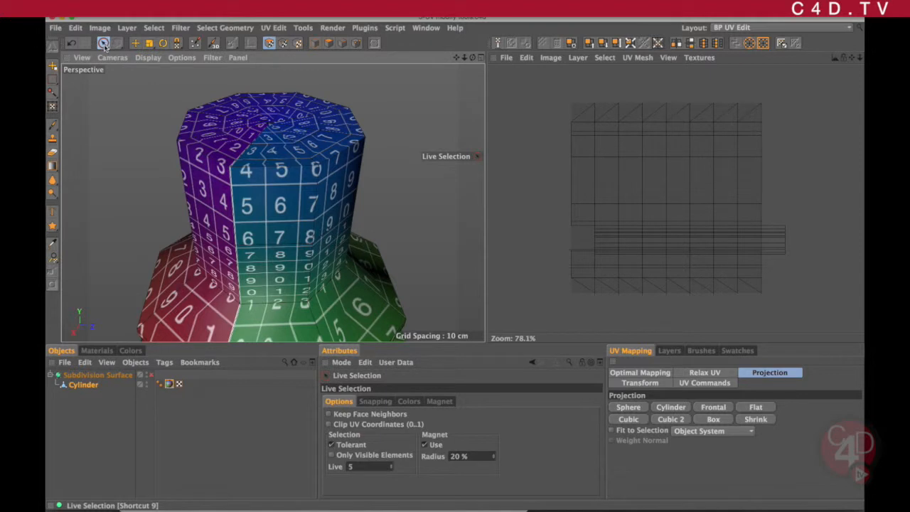
left_click_drag(105, 45, 118, 57)
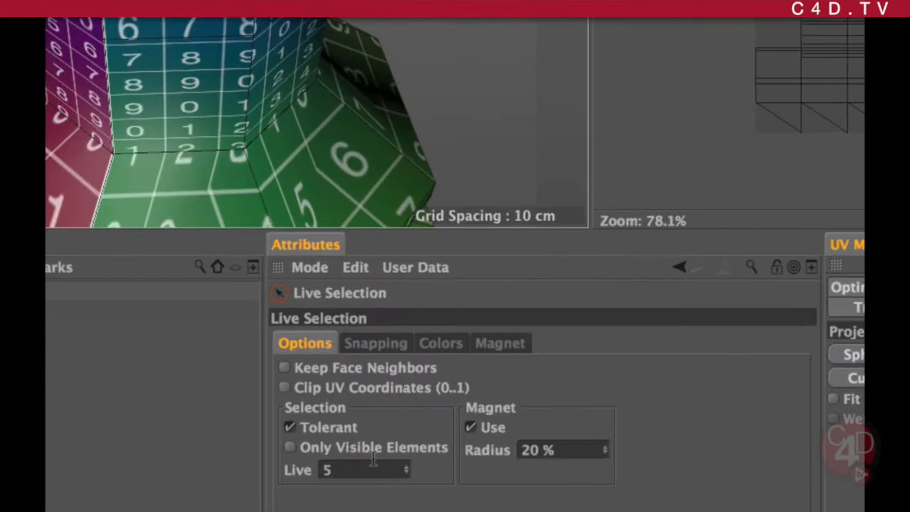
left_click(290, 447)
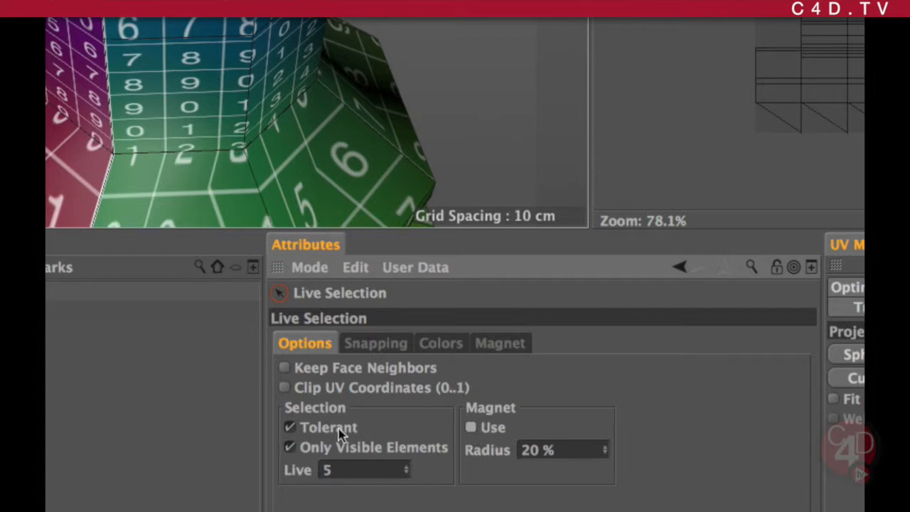
left_click(290, 427)
left_click(351, 451)
left_click(291, 448)
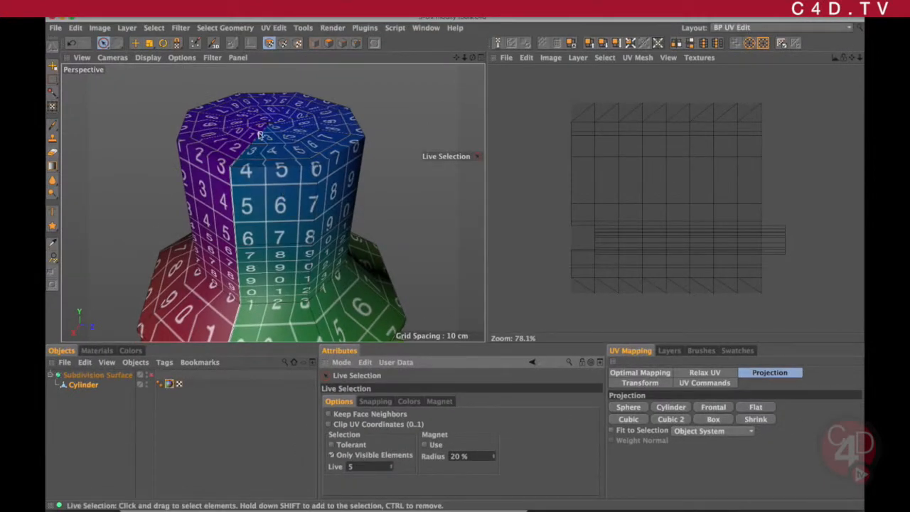
Step: Select the eight triangular UV polygons of the neck's cap with Live Selection
mouse_move(270, 126)
left_mouse_down()
mouse_move(258, 128)
mouse_move(276, 135)
mouse_move(447, 81)
mouse_move(364, 151)
mouse_move(300, 150)
left_mouse_up()
scroll(317, 167, "down", 3)
left_click_drag(273, 202, 353, 179, "alt")
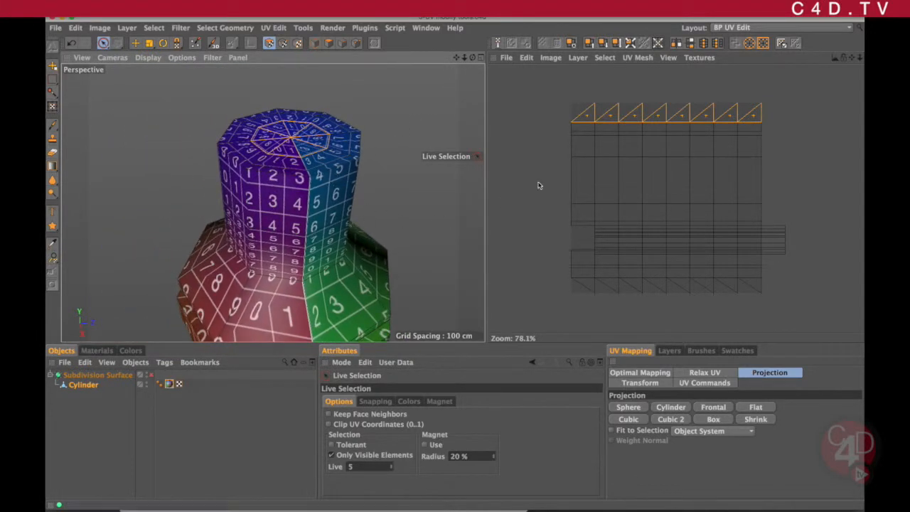
Step: Try moving the cap's UV polygons above the texture area, and undo the move
left_click(135, 42)
left_click_drag(631, 115, 627, 93)
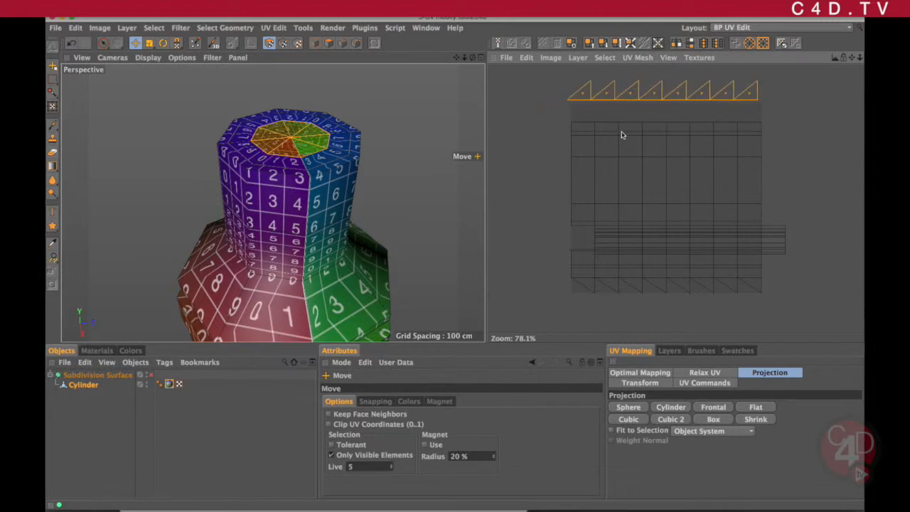
key("super+z")
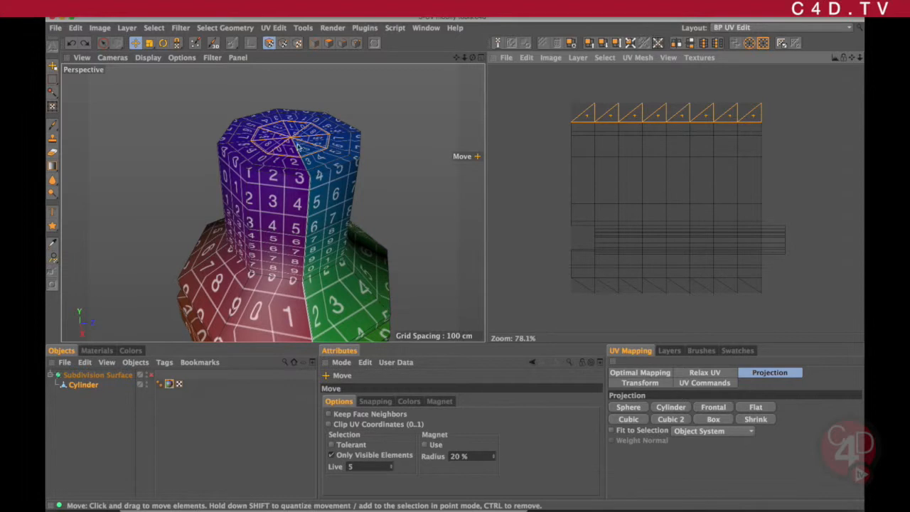
Step: Examine how the selected cap polygons on the neck correspond to the row of triangles in the UV mesh
left_click_drag(299, 165, 297, 162, "alt")
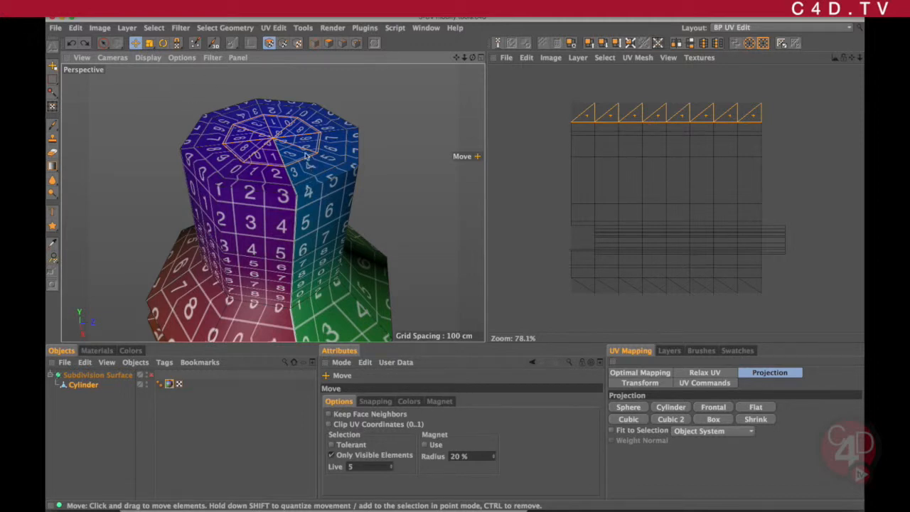
scroll(301, 157, "up", 1)
scroll(300, 159, "down", 1)
left_click_drag(300, 164, 288, 136, "alt")
scroll(289, 153, "up", 4)
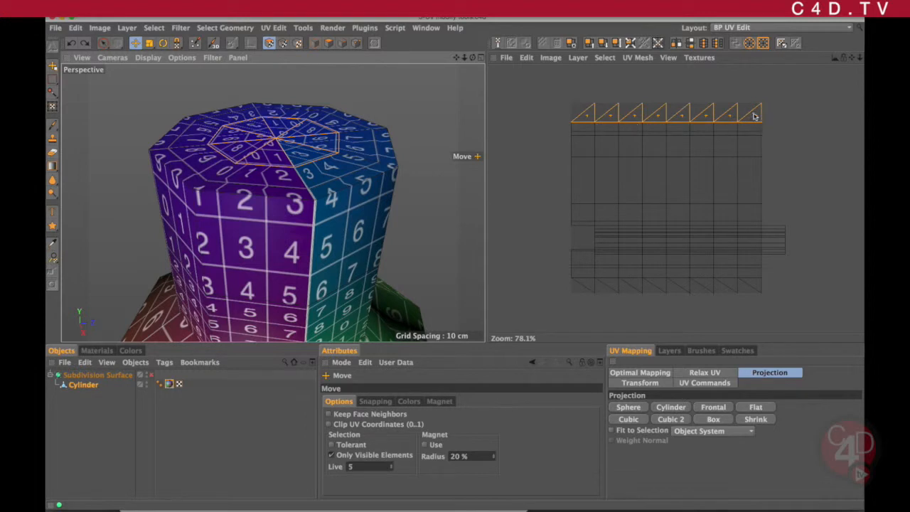
scroll(349, 205, "down", 10)
scroll(347, 204, "up", 9)
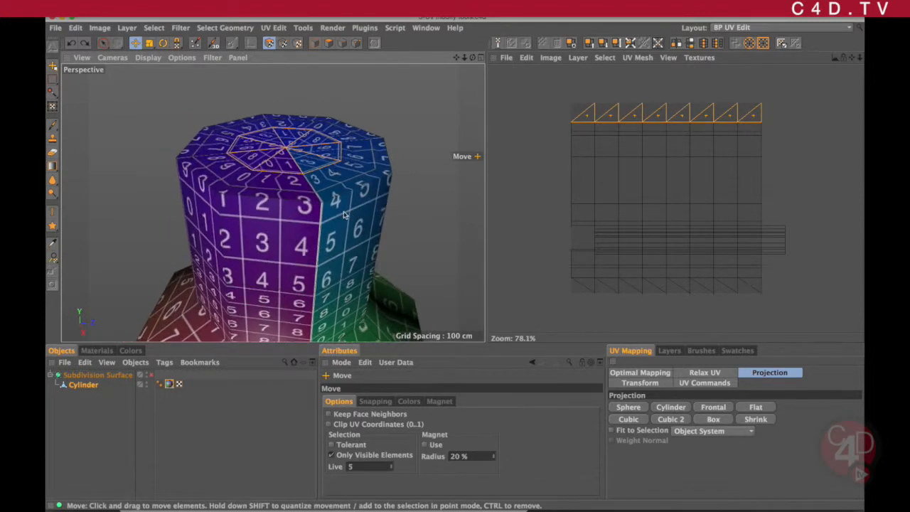
scroll(309, 247, "down", 8)
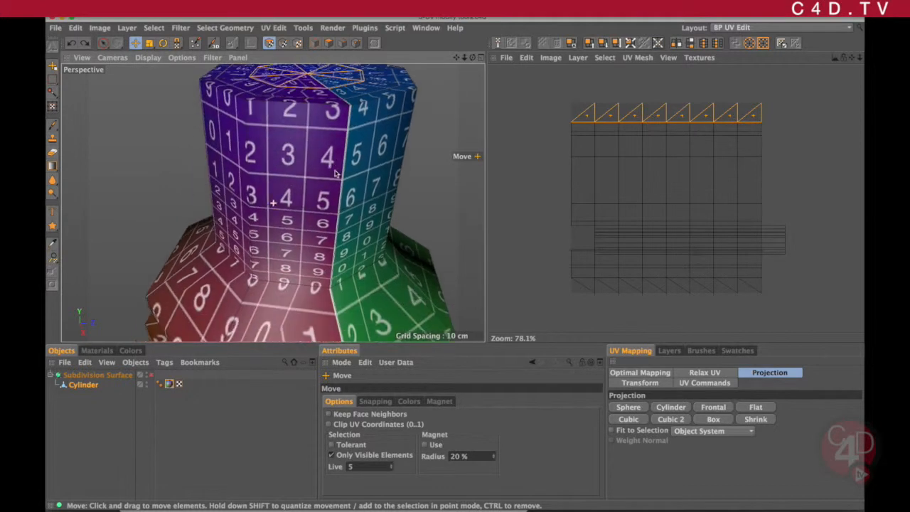
Step: Select the eight triangular UV polygons at the centre of the bottle's underside with Live Selection
left_click_drag(326, 294, 332, 263, "alt")
middle_click_drag(331, 287, 340, 161, "alt")
left_click_drag(367, 226, 346, 198, "alt")
middle_click_drag(345, 243, 357, 197, "alt")
scroll(359, 203, "up", 8)
left_click_drag(370, 238, 347, 267, "alt")
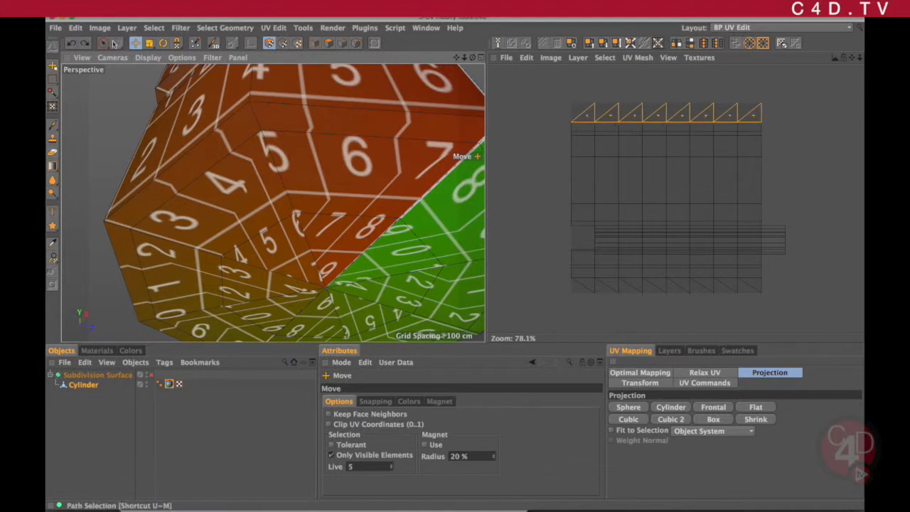
key("9")
mouse_move(390, 272)
left_mouse_down()
mouse_move(299, 291)
mouse_move(309, 271)
mouse_move(336, 296)
mouse_move(354, 219)
mouse_move(340, 222)
left_mouse_up()
scroll(353, 219, "down", 5)
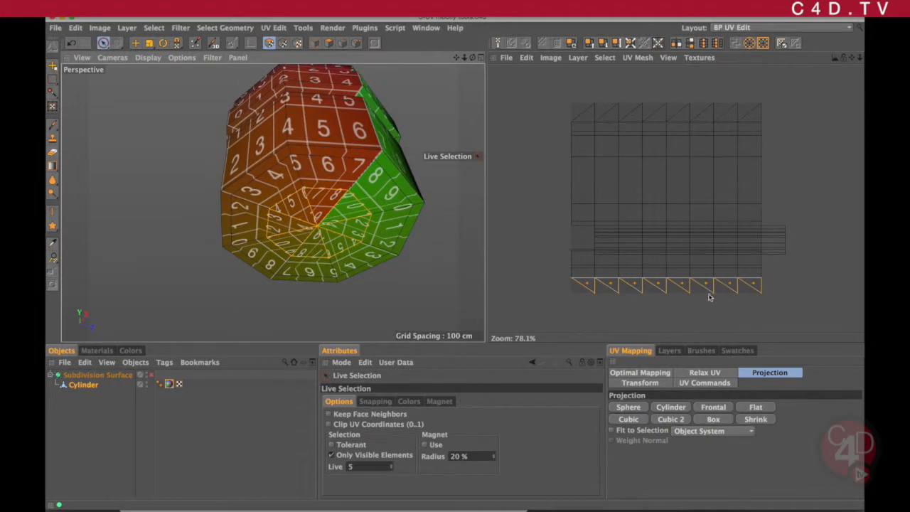
Step: In polygon mode, select the upper ring of the bottle's neck and add the large ring at its base with Loop Selection
left_click_drag(356, 235, 351, 210, "alt")
middle_click_drag(357, 180, 352, 233, "alt")
left_click_drag(366, 160, 361, 199, "alt")
middle_click_drag(349, 153, 337, 206, "alt")
scroll(336, 156, "down", 4)
middle_click_drag(344, 147, 325, 191, "alt")
left_click_drag(337, 142, 307, 134, "alt")
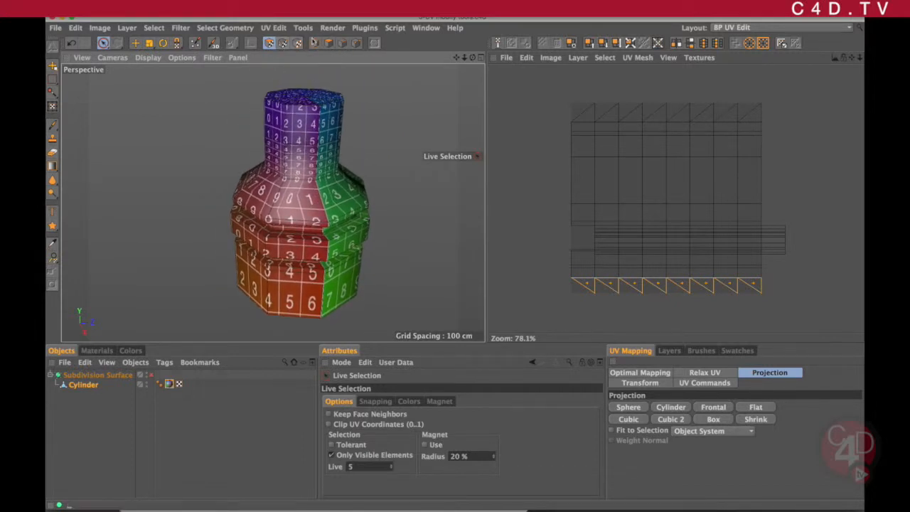
left_click_drag(309, 197, 297, 140, "alt")
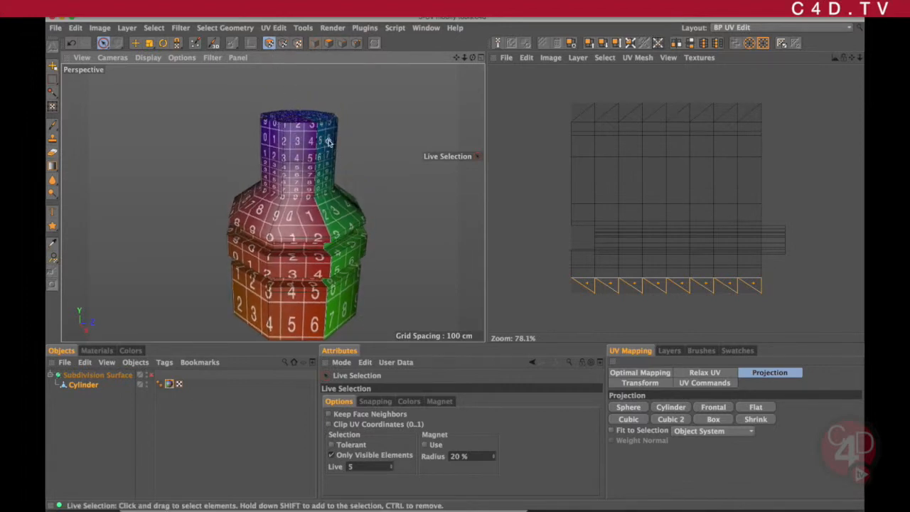
scroll(288, 162, "up", 3)
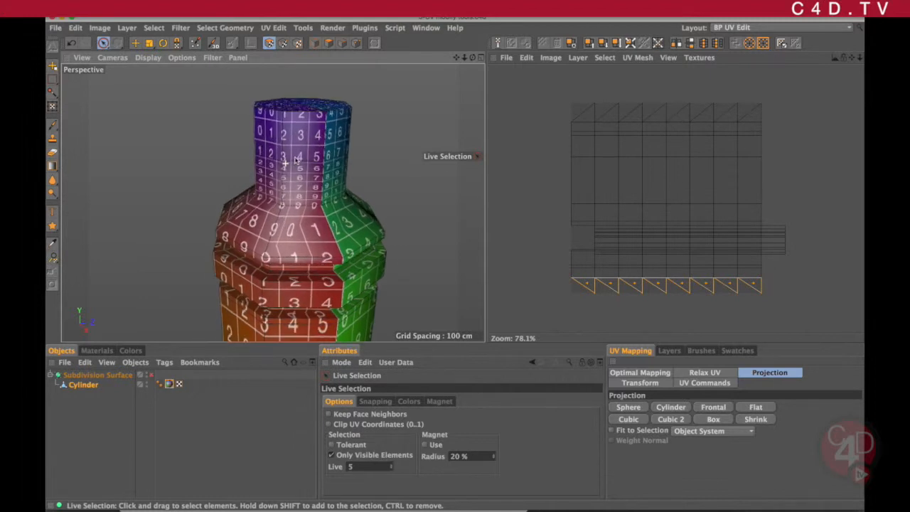
left_click(329, 44)
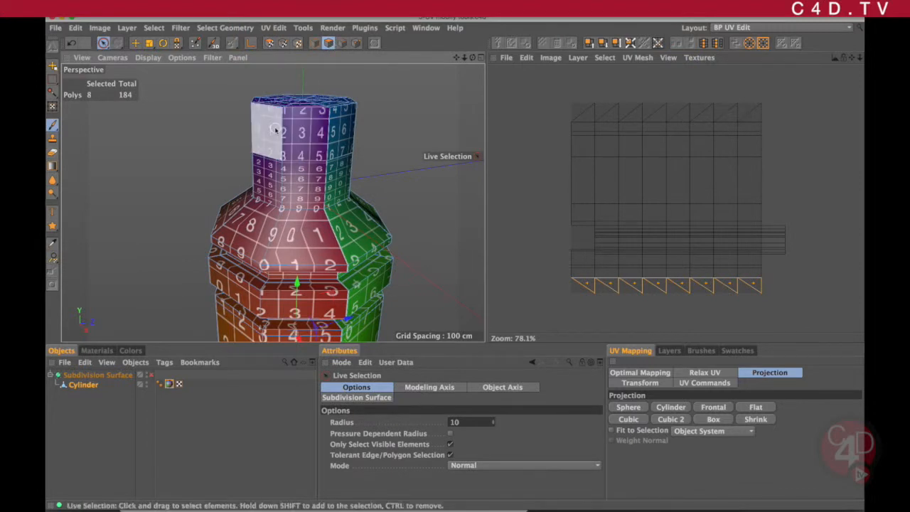
key("u")
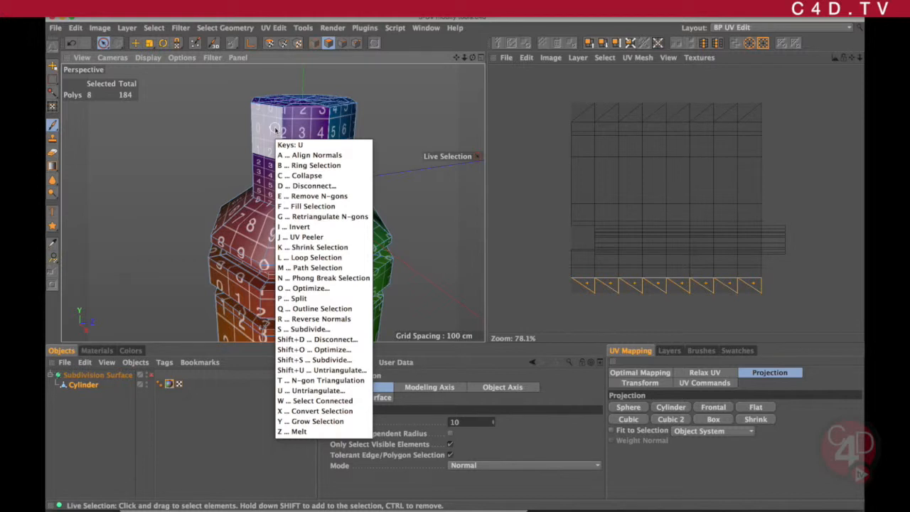
key("l")
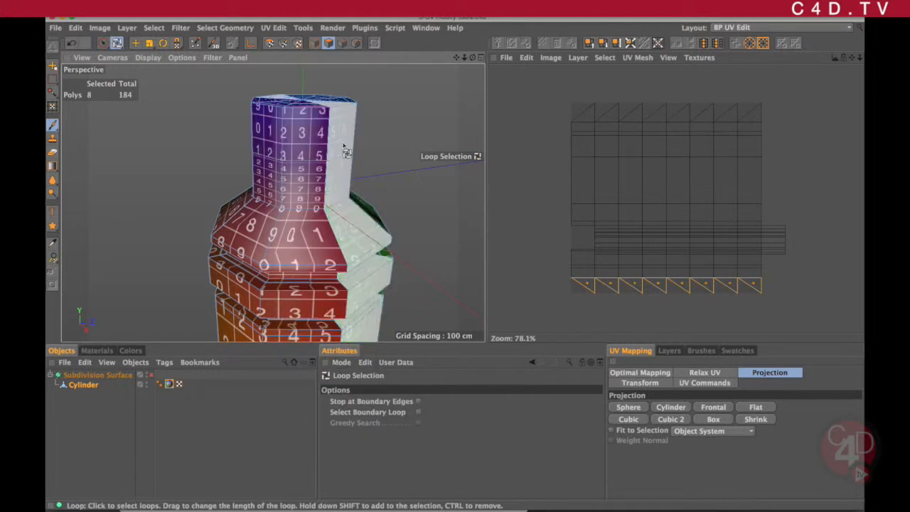
left_click(334, 131)
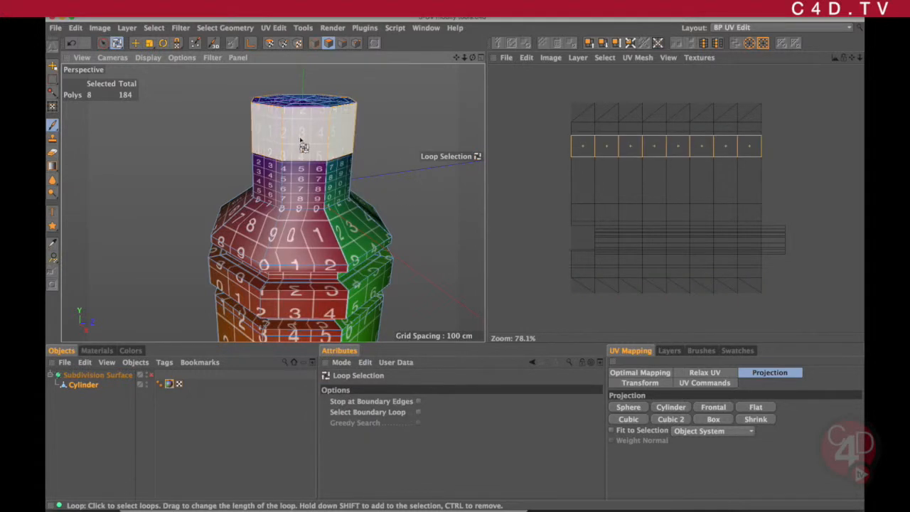
left_click_drag(350, 124, 364, 265, "alt")
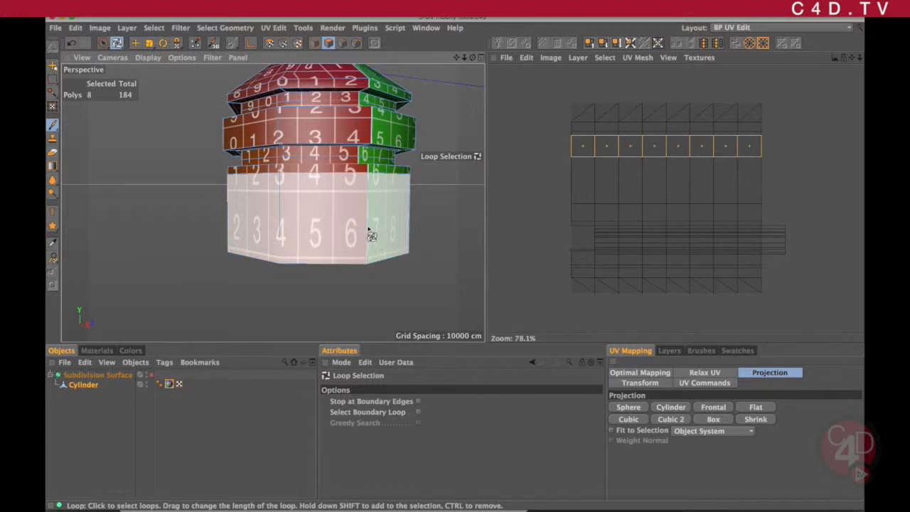
left_click(370, 232, "shift")
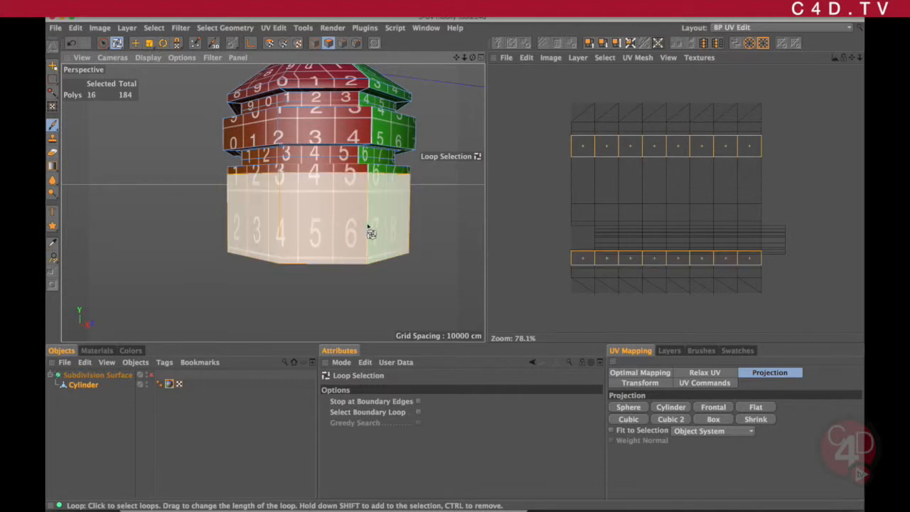
Step: Add all the side polygons between the two selected rings to the selection with Fill Selection
left_click_drag(360, 194, 355, 304, "alt")
scroll(345, 261, "down", 3)
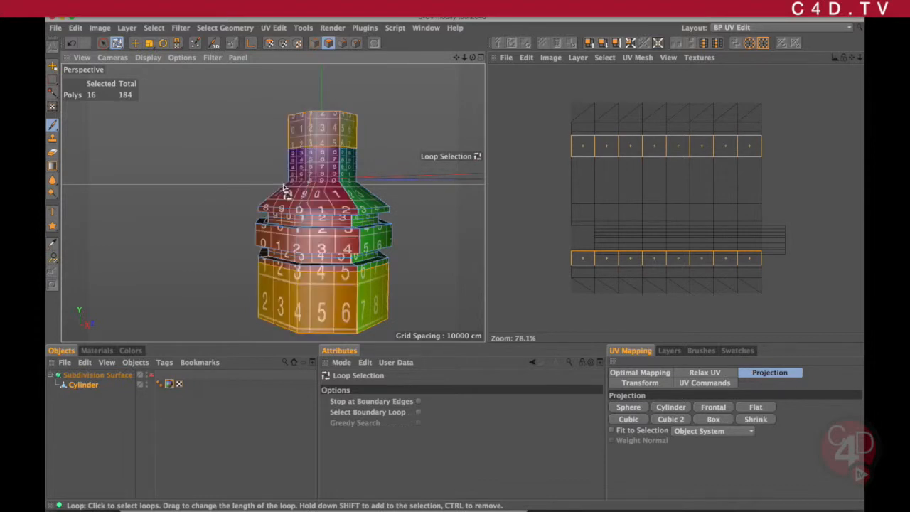
key("u")
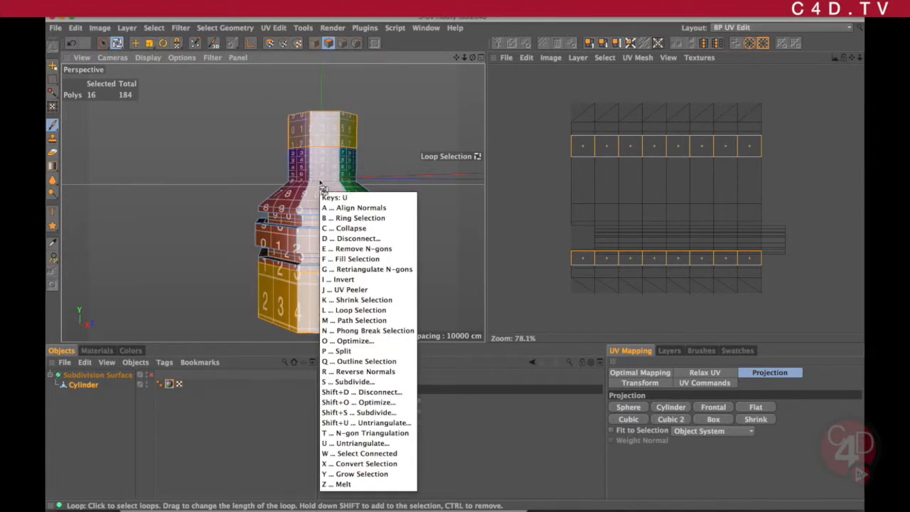
key("f")
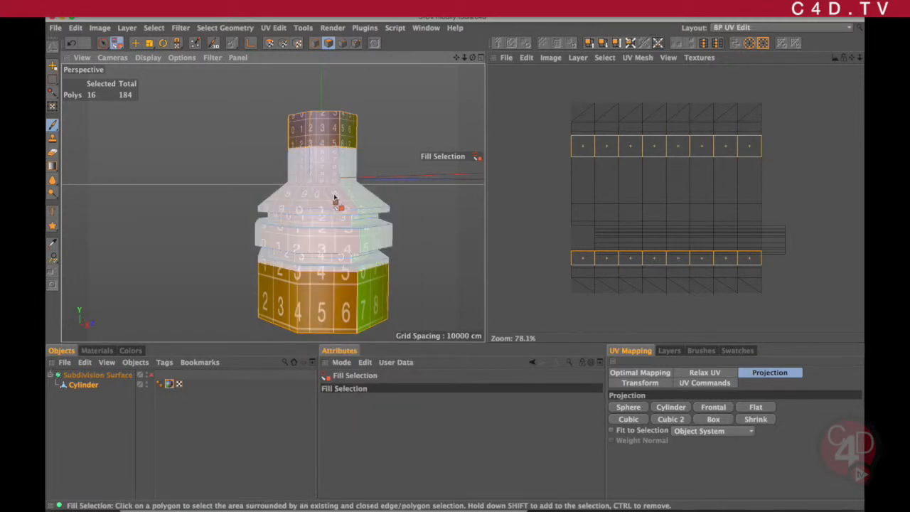
left_click(334, 197, "shift")
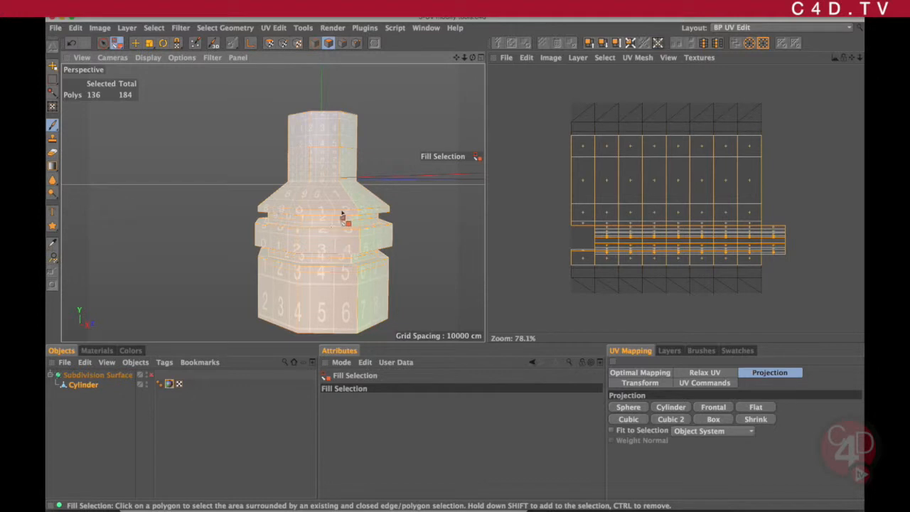
left_click_drag(335, 153, 334, 178, "alt")
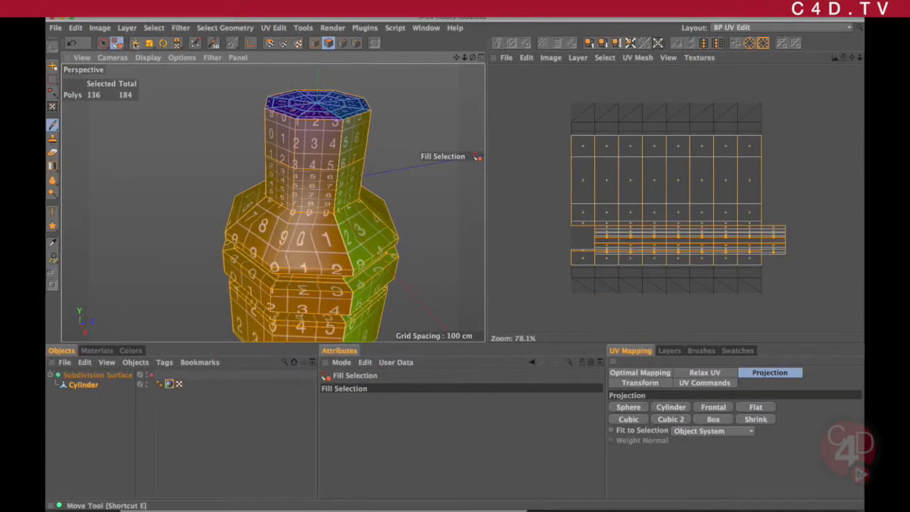
Step: Try moving the selected side polygons of the bottle mesh, and undo the move
left_click(136, 46)
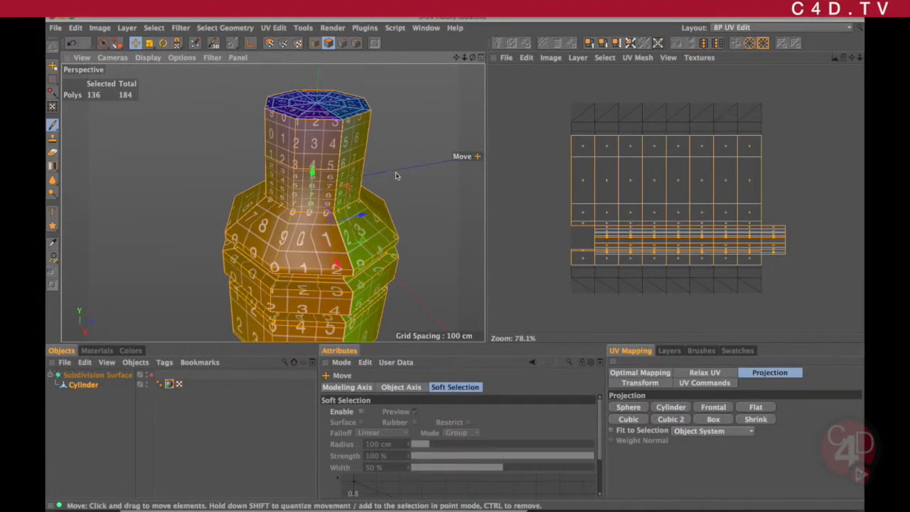
left_click_drag(345, 236, 359, 217)
key("super+z")
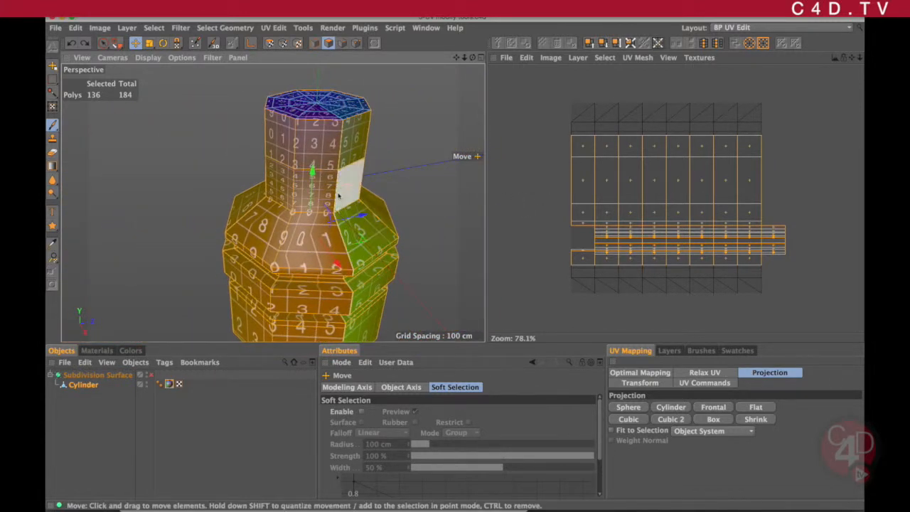
Step: Switch to UV polygon editing with the bottle's side polygons selected, and activate Live Selection
middle_click_drag(329, 236, 323, 227, "alt")
mouse_move(323, 227)
right_mouse_down("alt")
mouse_move(295, 227)
mouse_move(323, 227)
right_mouse_up("alt")
left_click_drag(323, 227, 344, 230, "alt")
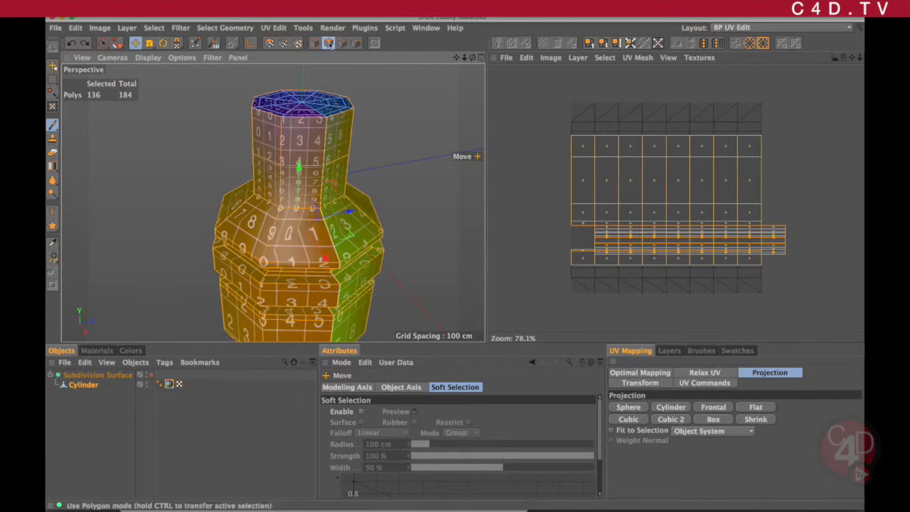
left_click(270, 44)
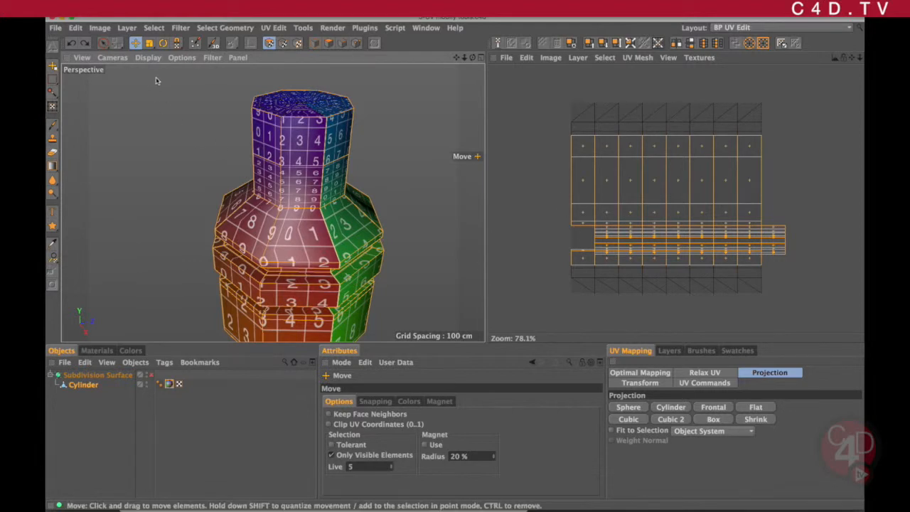
left_click(103, 44)
left_click(103, 43)
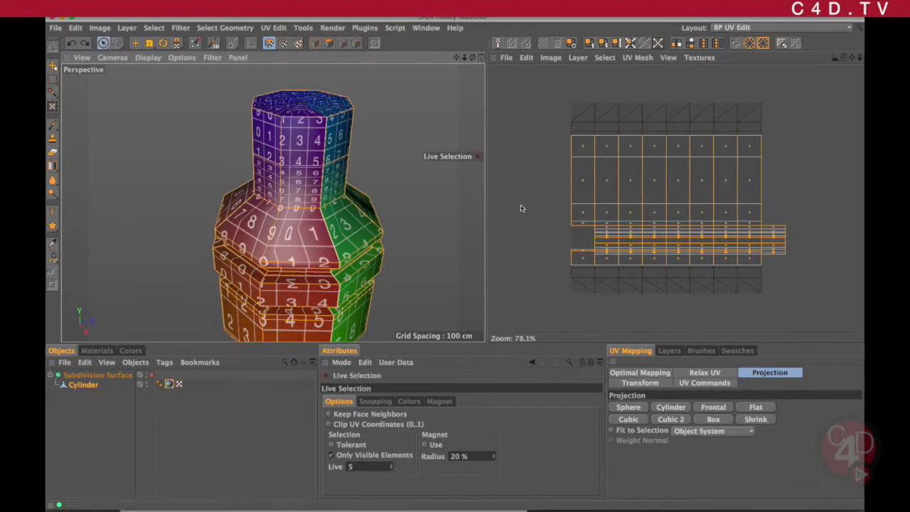
Step: Select the cylinder's UV Grid texture tag and apply the Cylinder projection to the selected side UV polygons
left_click(169, 384)
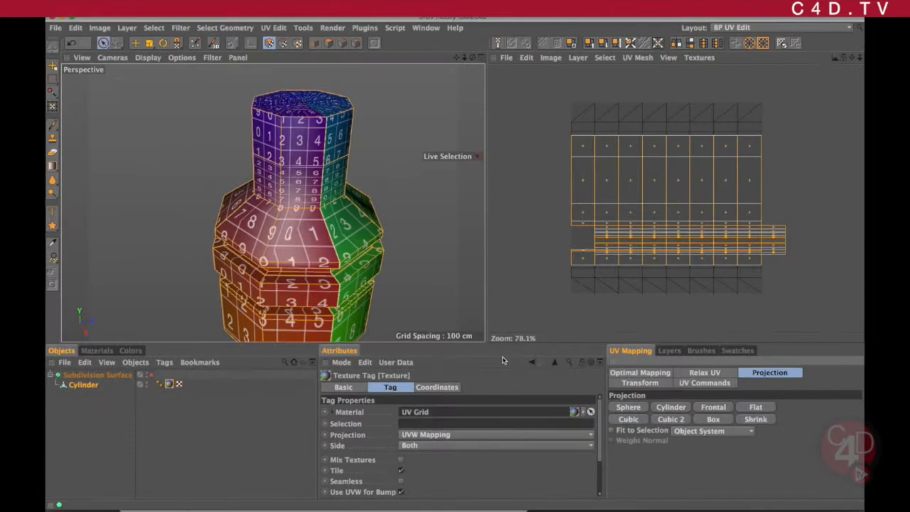
scroll(361, 204, "up", 3)
scroll(362, 204, "down", 5)
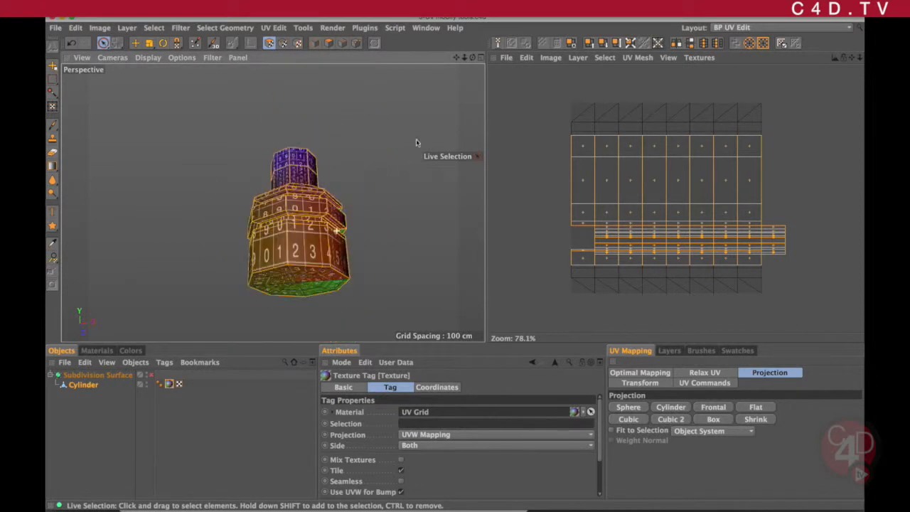
left_click_drag(404, 166, 353, 174, "alt")
middle_click_drag(353, 175, 336, 155, "alt")
scroll(343, 213, "up", 3)
middle_click_drag(342, 214, 343, 227, "alt")
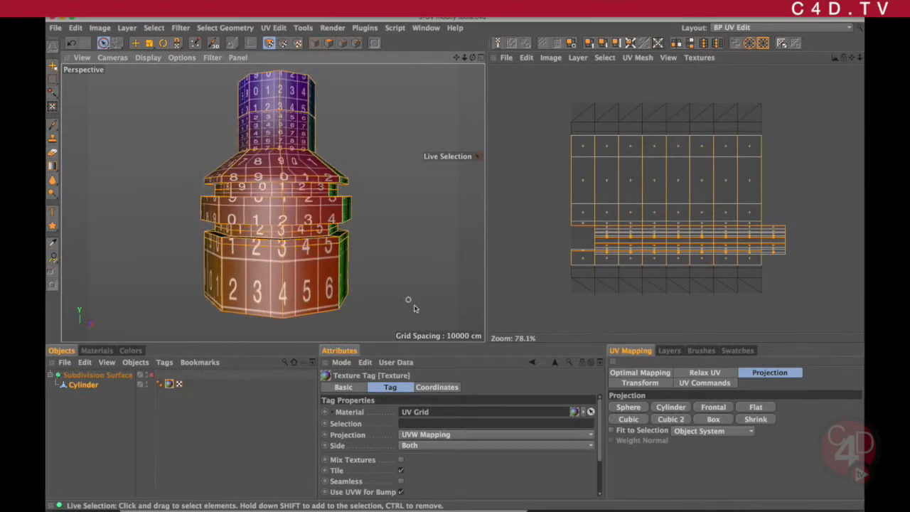
left_click(671, 407)
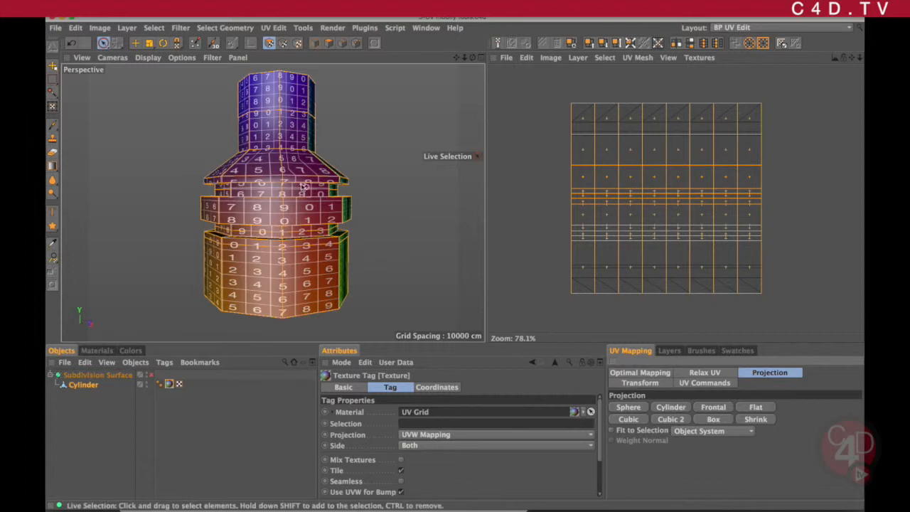
Step: Examine how the UV grid numbers and lines run over the neck, shoulder and grooves under the cylindrical projection
scroll(307, 170, "up", 5)
mouse_move(311, 204)
left_mouse_down("alt")
mouse_move(307, 134)
mouse_move(312, 186)
left_mouse_up("alt")
middle_click_drag(287, 70, 311, 139, "alt")
scroll(311, 138, "down", 5)
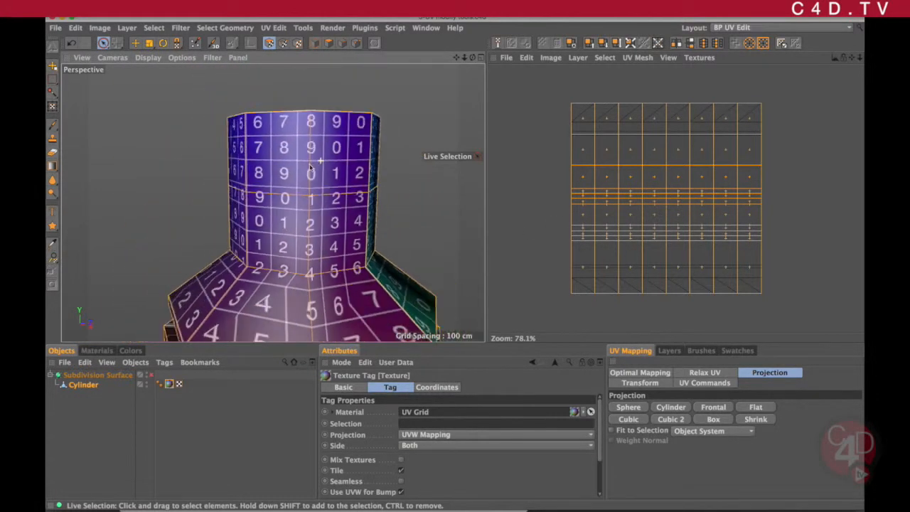
middle_click_drag(325, 183, 327, 134, "alt")
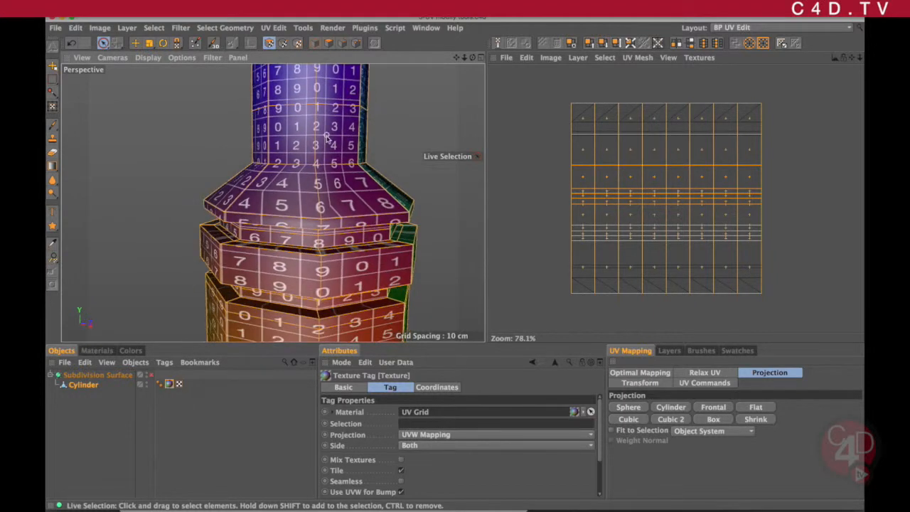
left_click_drag(331, 165, 330, 141, "alt")
left_click_drag(327, 210, 329, 171, "alt")
middle_click_drag(332, 240, 334, 192, "alt")
left_click_drag(335, 192, 319, 223, "alt")
right_click_drag(319, 222, 350, 244, "alt")
left_click_drag(330, 196, 332, 210, "alt")
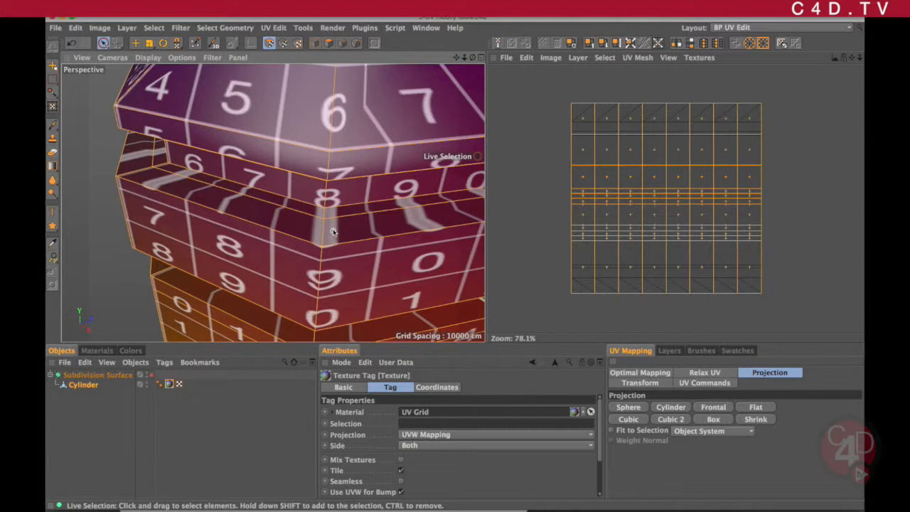
right_click_drag(368, 233, 346, 229, "alt")
middle_click_drag(361, 233, 326, 231, "alt")
right_click_drag(347, 240, 327, 239, "alt")
mouse_move(362, 213)
left_mouse_down("alt")
mouse_move(353, 211)
mouse_move(371, 202)
left_mouse_up("alt")
Step: Move the selected side UV polygons out of the texture area, placing them beside its left edge at about the same height
left_click(136, 44)
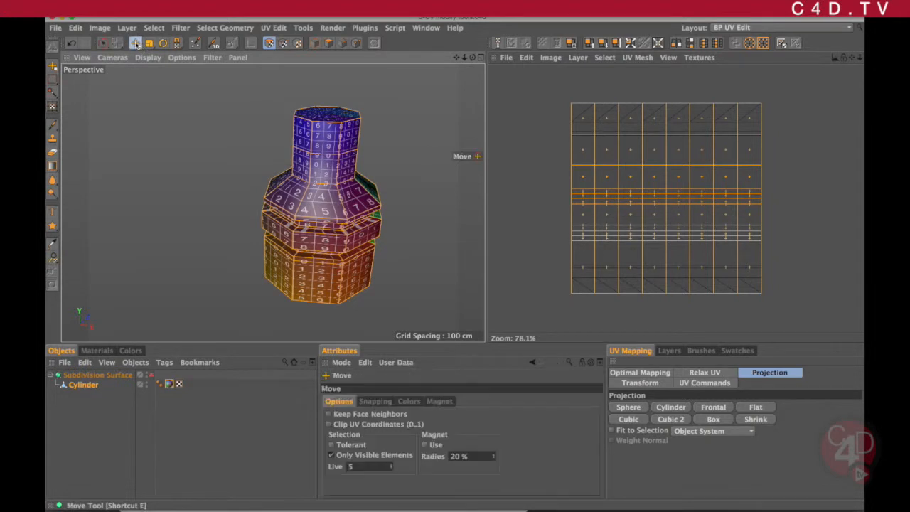
scroll(716, 183, "down", 4)
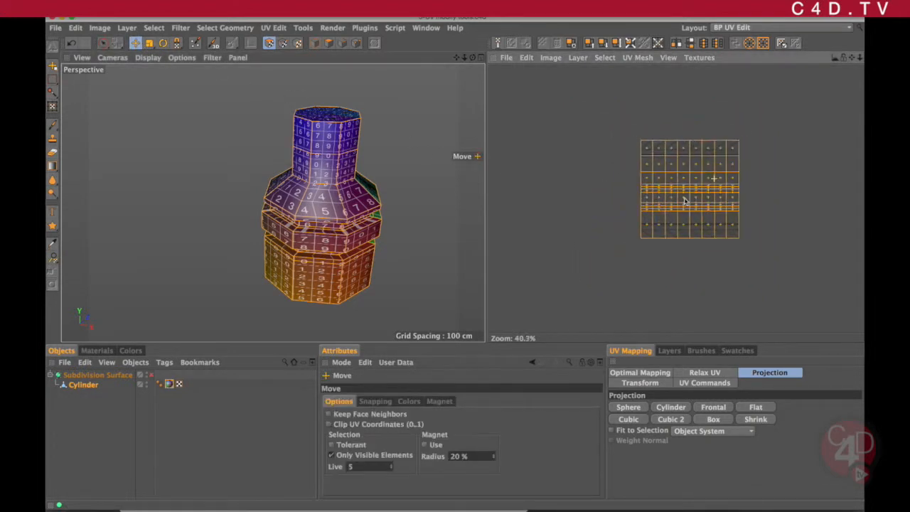
left_click_drag(714, 178, 610, 156)
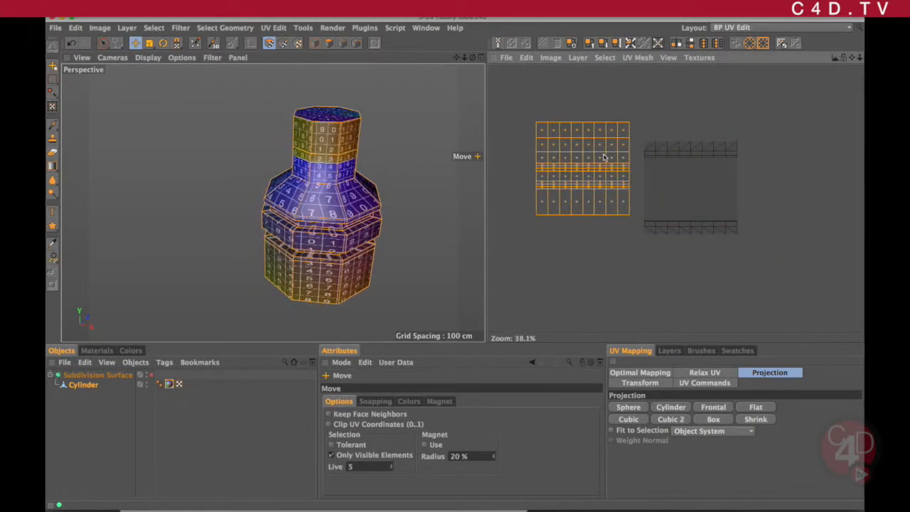
left_click_drag(698, 146, 696, 176)
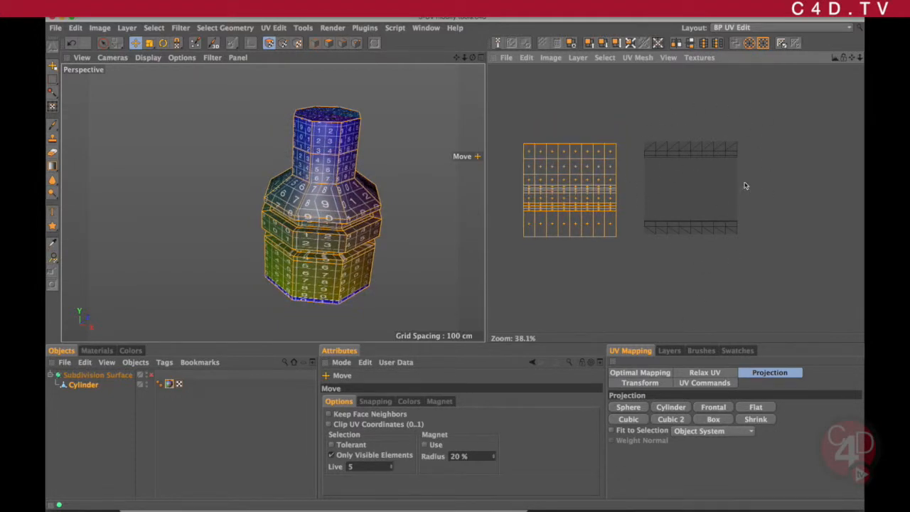
Step: Select the neck cap's triangular UV polygons and the thin rows below them with Rectangle Selection
scroll(682, 166, "up", 3)
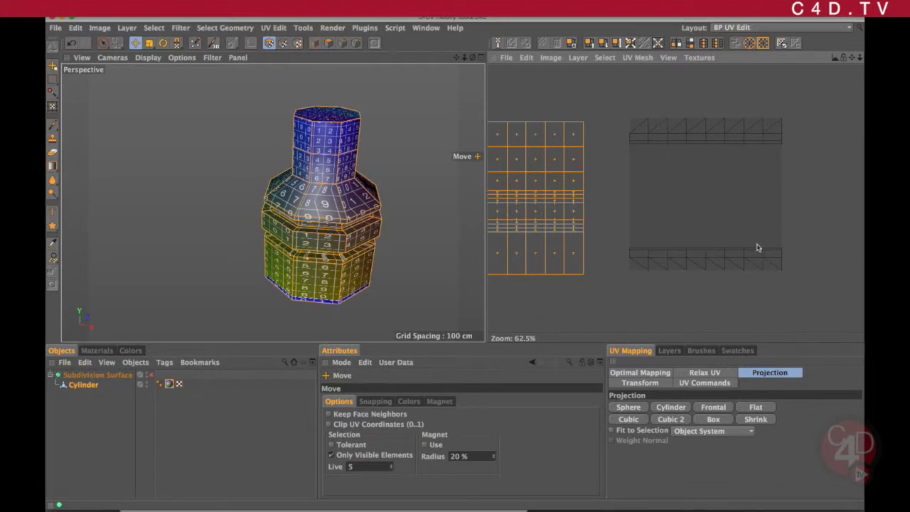
left_click(103, 44)
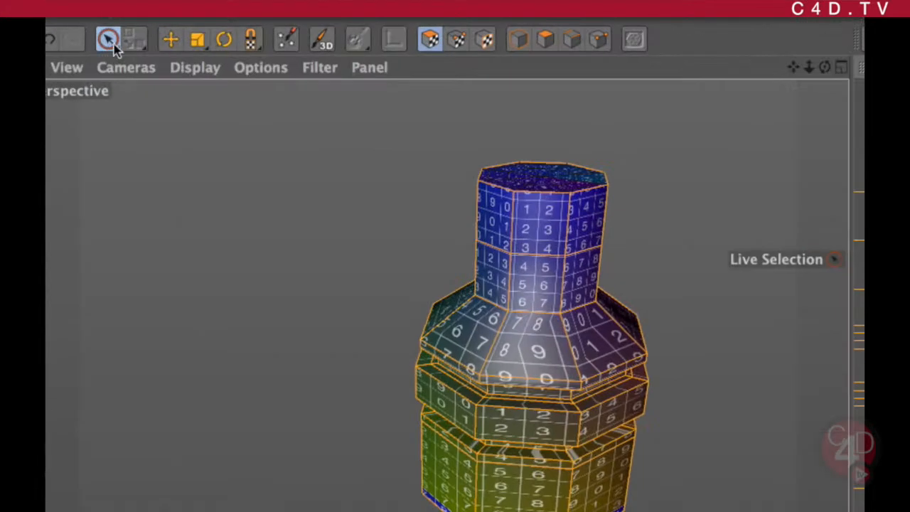
left_click(103, 43)
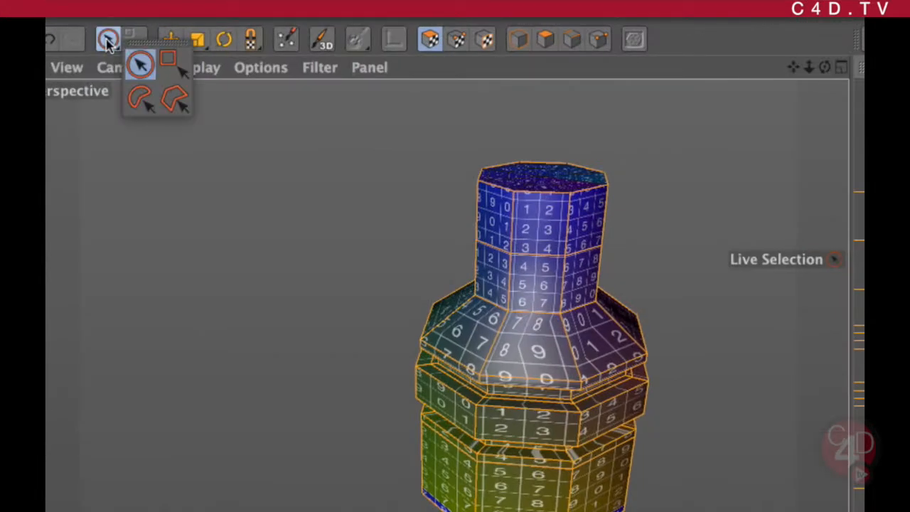
left_click(173, 64)
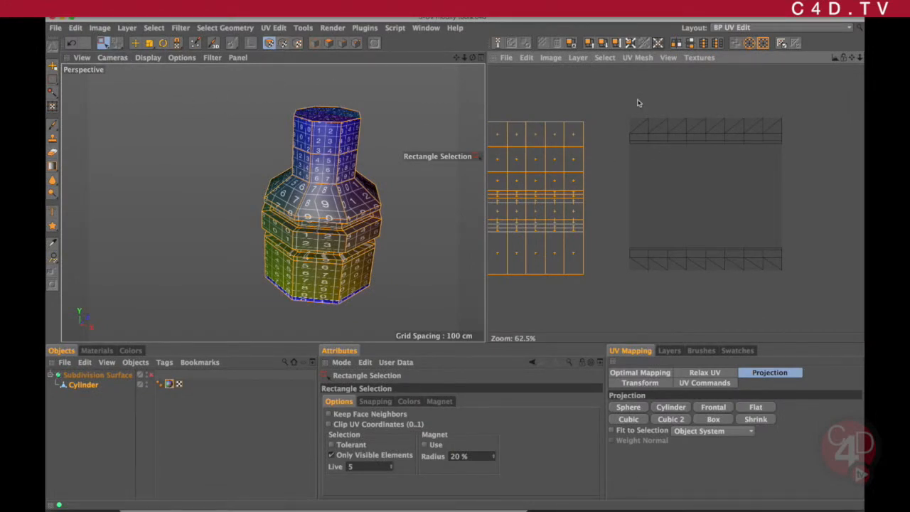
left_click_drag(617, 105, 821, 159)
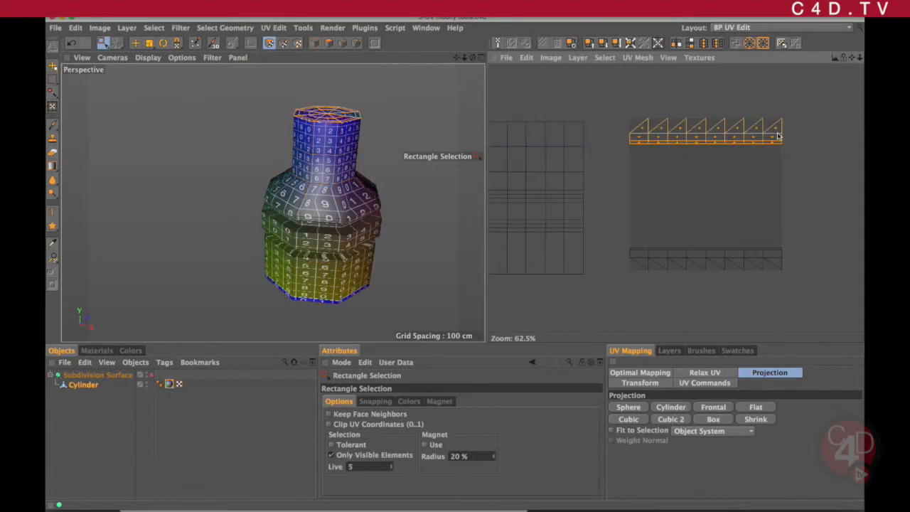
Step: Examine how the UV grid numbers and lines run over the neck cap compared with the neck's sides
left_click_drag(331, 203, 331, 230, "alt")
middle_click_drag(324, 142, 320, 189, "alt")
right_click_drag(321, 162, 337, 173, "alt")
mouse_move(337, 174)
left_mouse_down("alt")
mouse_move(338, 226)
mouse_move(339, 178)
left_mouse_up("alt")
middle_click_drag(338, 179, 337, 141, "alt")
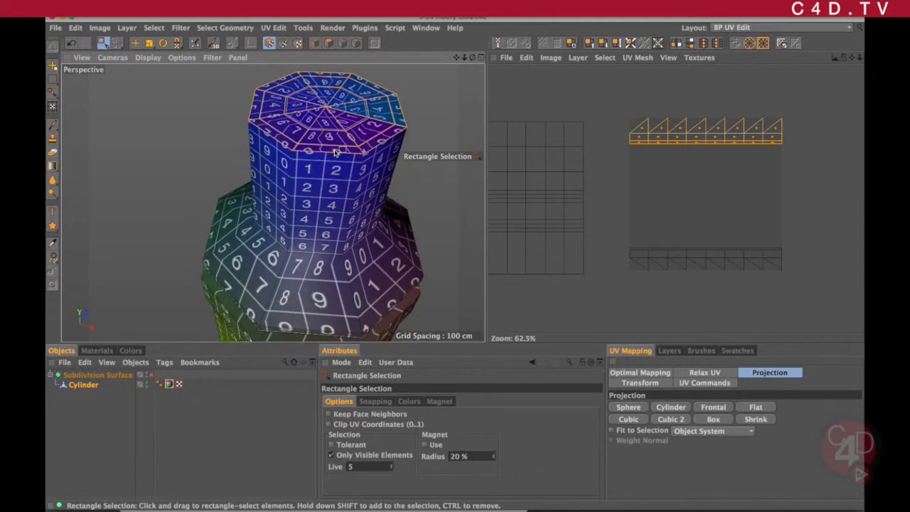
right_click_drag(337, 152, 321, 161, "alt")
left_click_drag(337, 199, 339, 171, "alt")
middle_click_drag(340, 171, 334, 167, "alt")
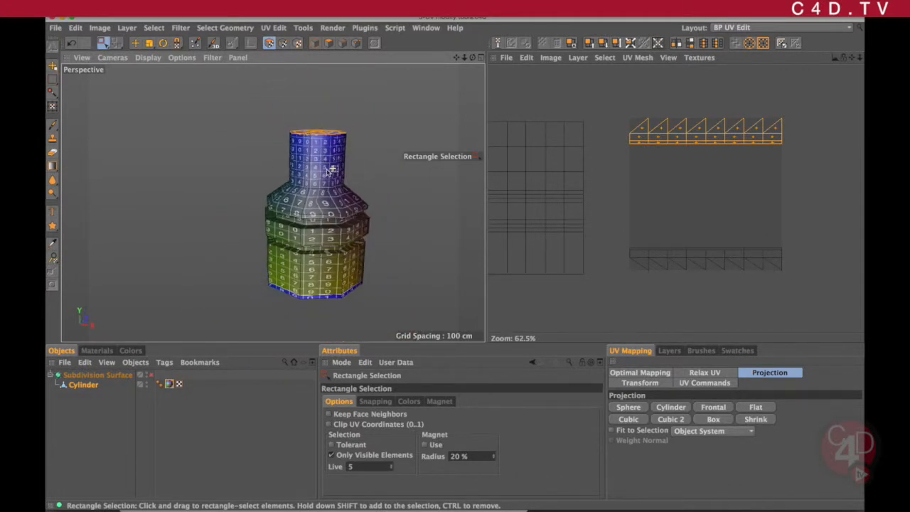
right_click_drag(332, 169, 339, 154, "alt")
middle_click_drag(335, 152, 330, 168, "alt")
left_click_drag(329, 166, 333, 206, "alt")
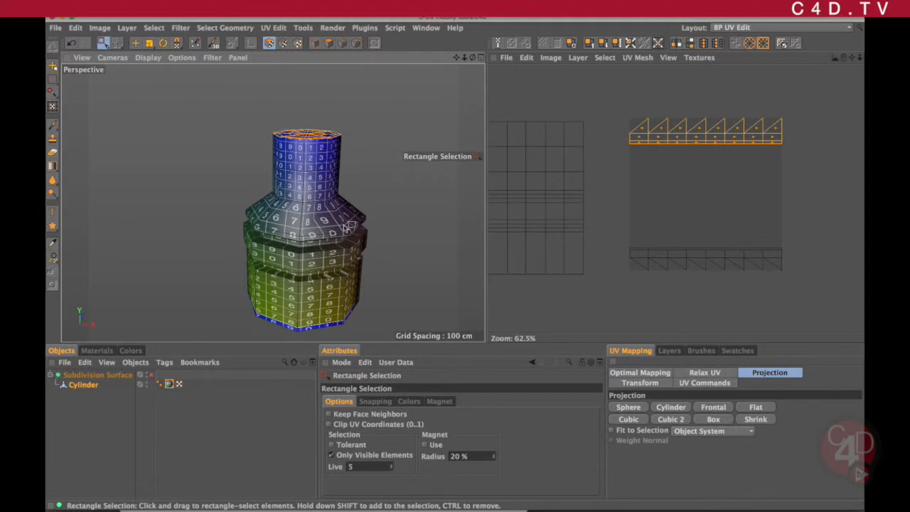
left_click_drag(318, 152, 327, 186, "alt")
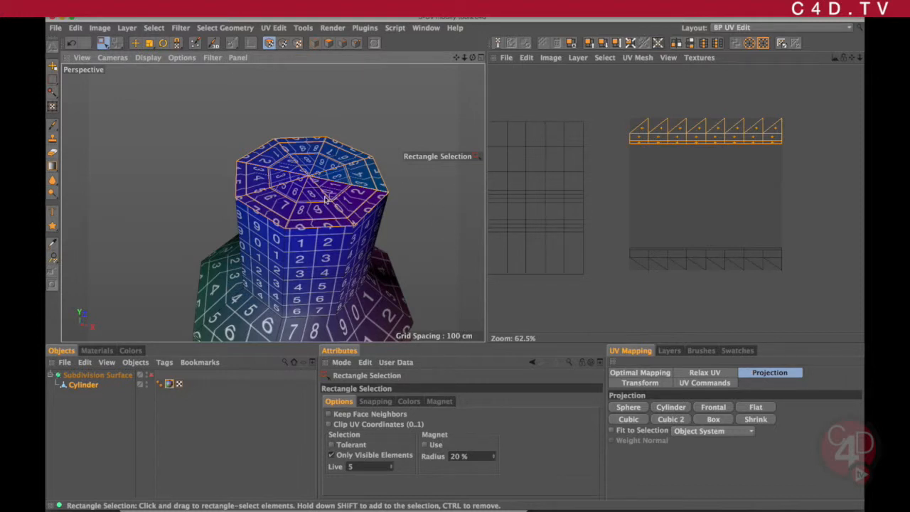
scroll(322, 186, "up", 5)
left_click_drag(322, 186, 326, 192, "alt")
scroll(326, 192, "down", 3)
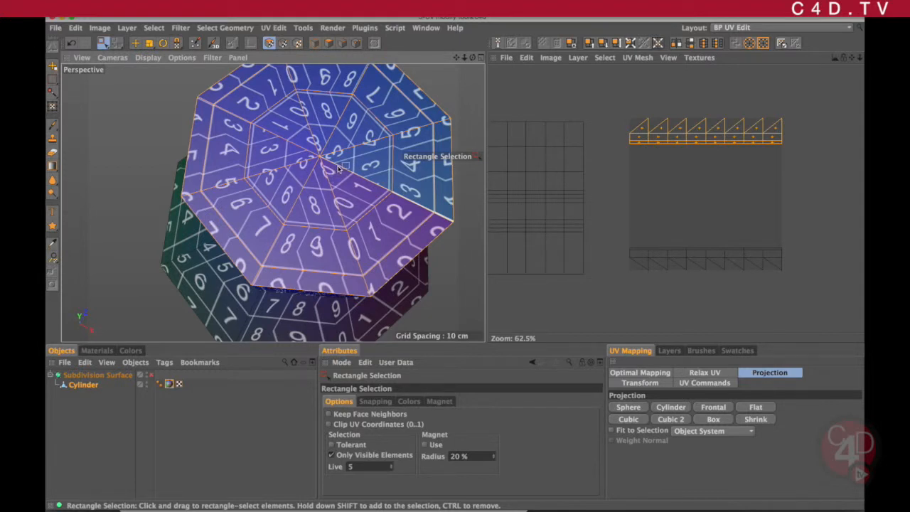
scroll(335, 182, "down", 6)
middle_click_drag(336, 182, 336, 159, "alt")
left_click_drag(336, 158, 360, 164, "alt")
Step: Apply the Frontal projection to the selected neck cap UV polygons from the Top view
left_click(481, 59)
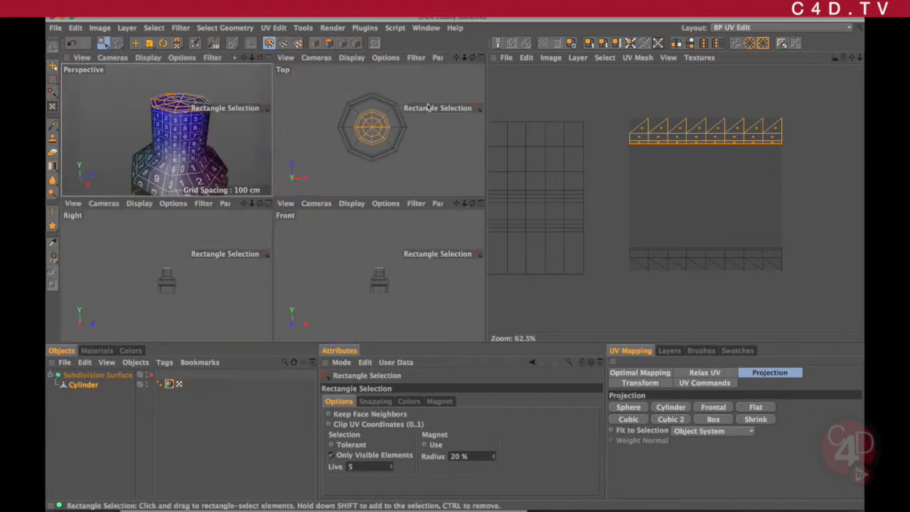
left_click(482, 58)
right_click_drag(253, 197, 277, 189, "alt")
mouse_move(284, 185)
middle_mouse_down("alt")
mouse_move(315, 177)
mouse_move(300, 184)
middle_mouse_up("alt")
right_click_drag(290, 188, 295, 186, "alt")
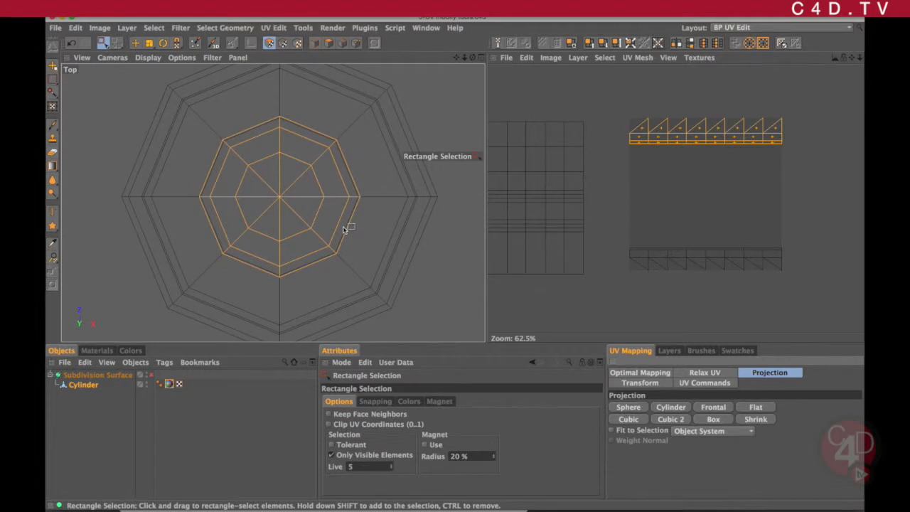
left_click(713, 408)
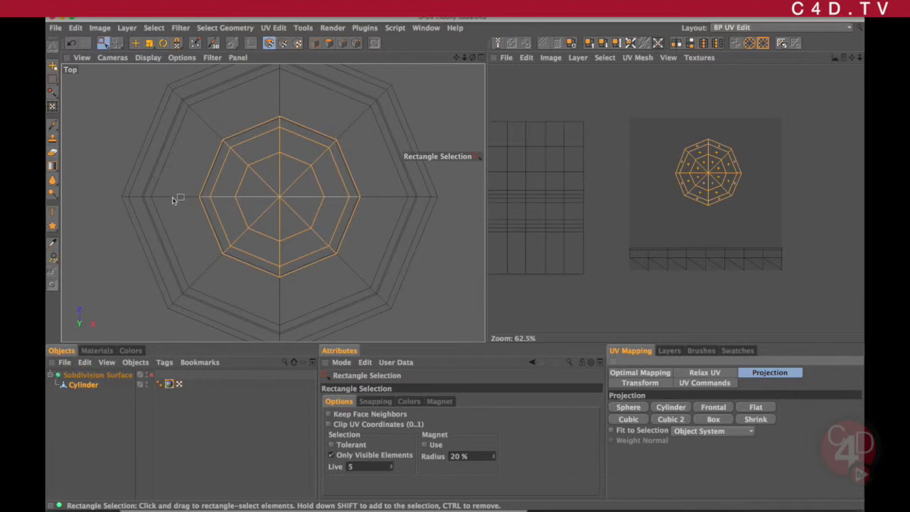
Step: Return to the perspective view and move the neck cap's UV polygons out of the texture area, beyond its upper-left corner
left_click(481, 59)
left_click(268, 58)
scroll(323, 178, "up", 5)
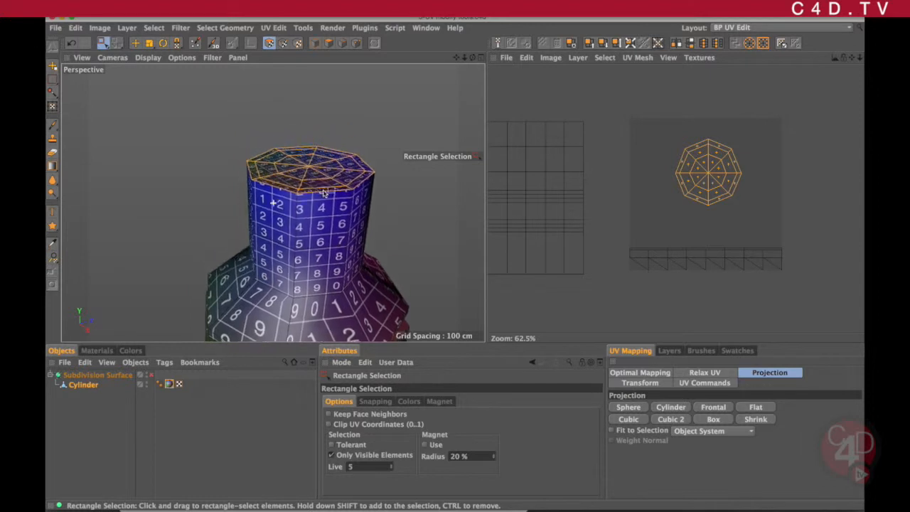
left_click_drag(347, 169, 375, 204, "alt")
left_click_drag(320, 176, 344, 193, "alt")
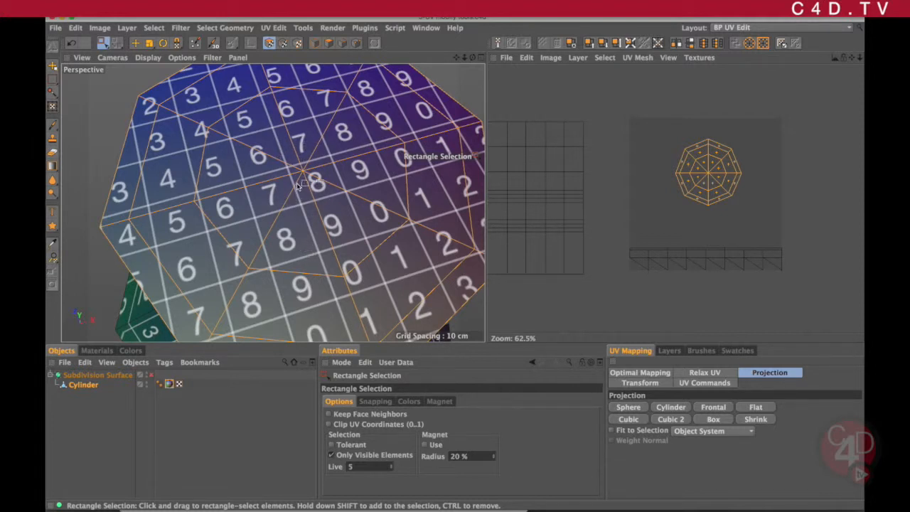
scroll(308, 176, "down", 10)
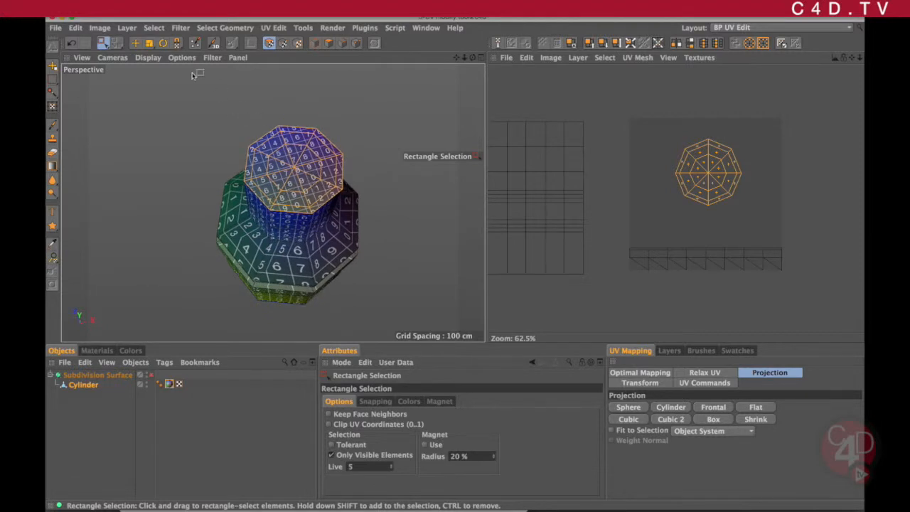
left_click(138, 43)
left_click_drag(710, 178, 613, 80)
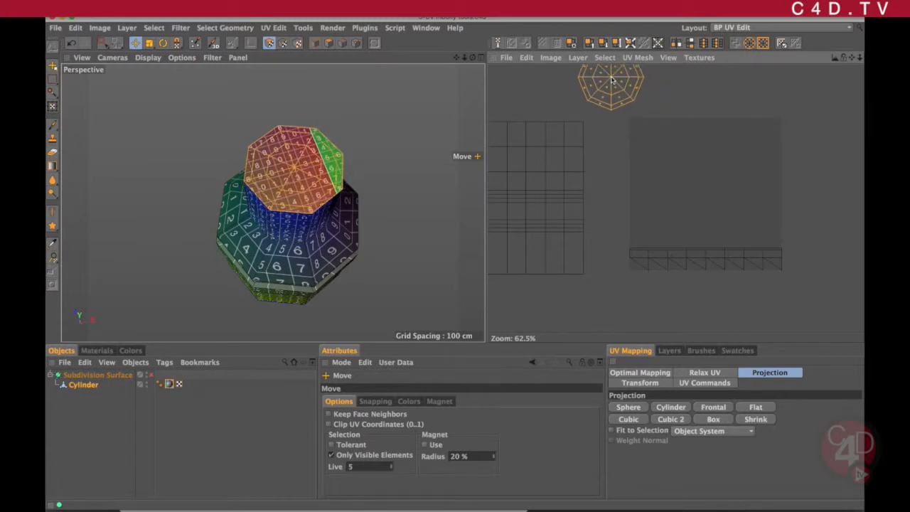
Step: Select the bottom cap's triangular UV polygons and the thin rows above them with Rectangle Selection
left_click(104, 43)
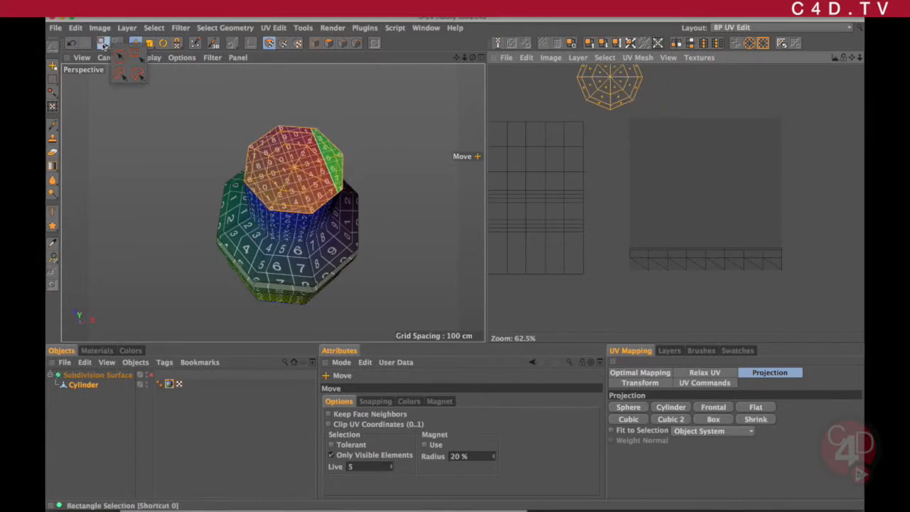
left_click(137, 56)
left_click_drag(616, 220, 804, 287)
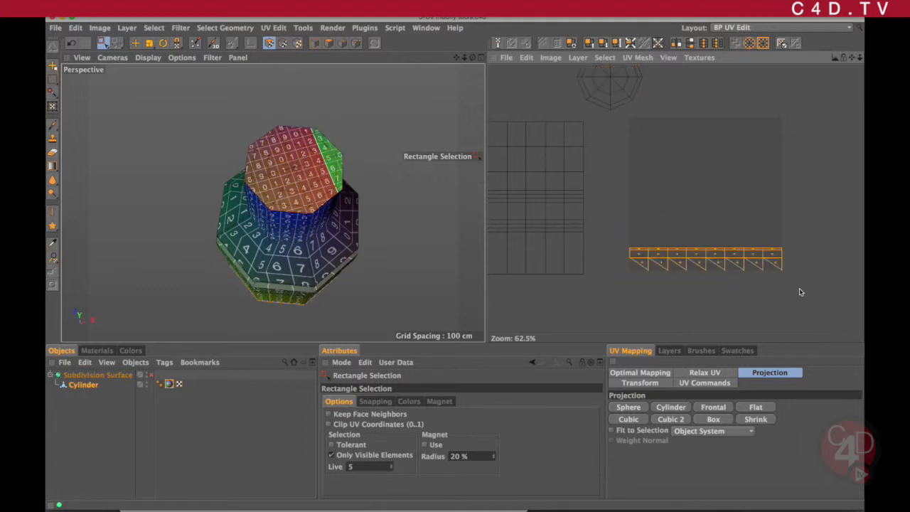
Step: Examine how the UV grid numbers and lines run over the bottle's bottom cap from below
left_click_drag(319, 285, 312, 198, "alt")
middle_click_drag(322, 278, 344, 204, "alt")
left_click_drag(344, 204, 321, 229, "alt")
middle_click_drag(333, 233, 316, 219, "alt")
right_click_drag(316, 218, 347, 245, "alt")
left_click_drag(347, 259, 344, 234, "alt")
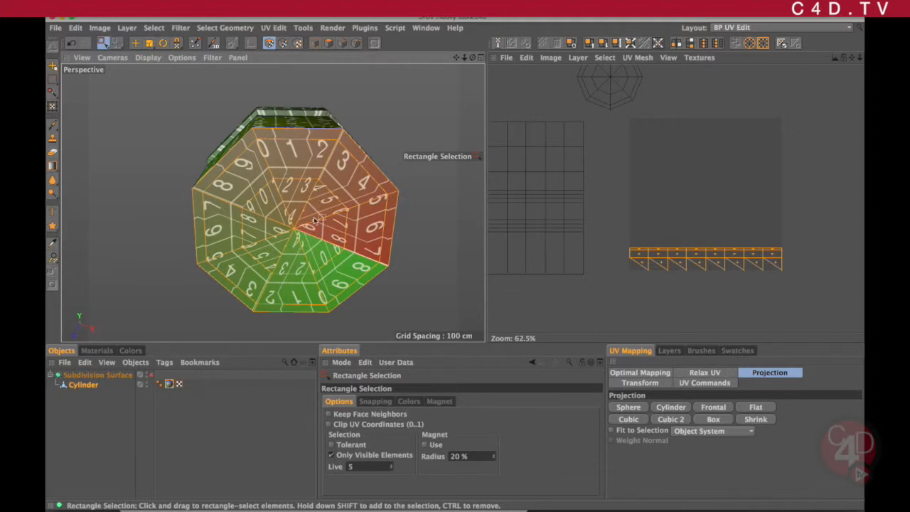
left_click_drag(331, 196, 313, 220, "alt")
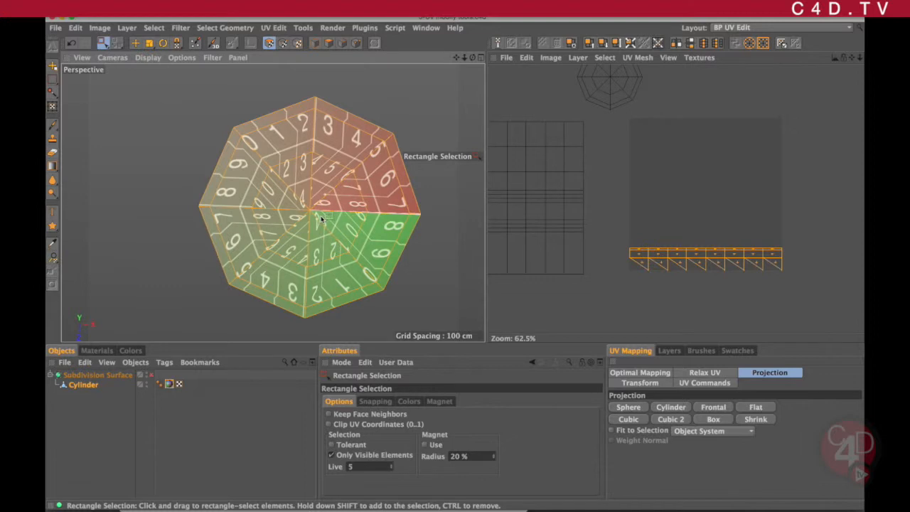
mouse_move(318, 218)
left_mouse_down("alt")
mouse_move(324, 276)
mouse_move(324, 204)
mouse_move(302, 256)
mouse_move(307, 216)
mouse_move(307, 225)
left_mouse_up("alt")
Step: Apply the Frontal projection to the bottom cap's UV polygons from the Top view and move them to the centre of the texture area
left_click(481, 58)
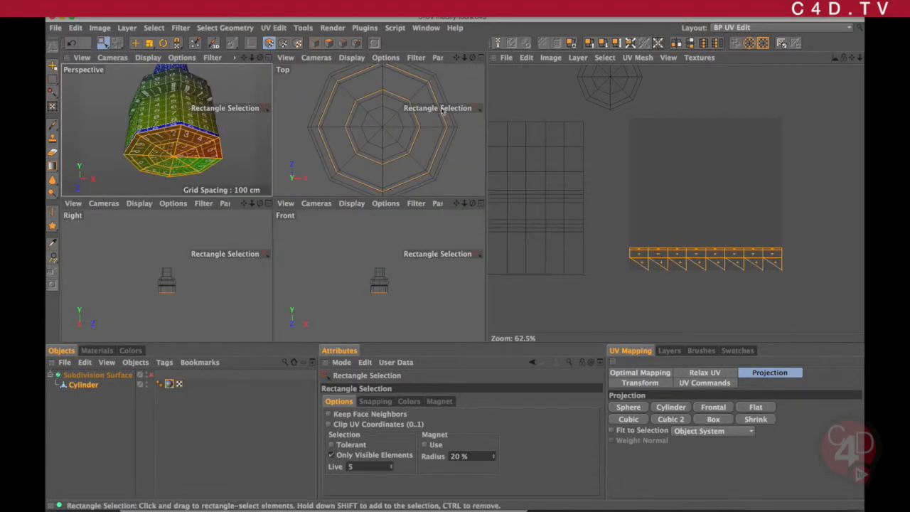
left_click(481, 58)
scroll(344, 175, "down", 3)
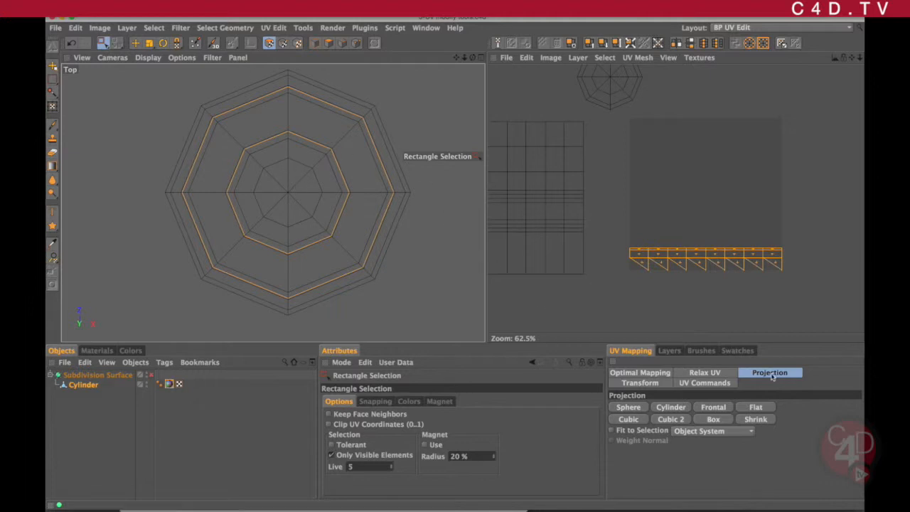
left_click(715, 407)
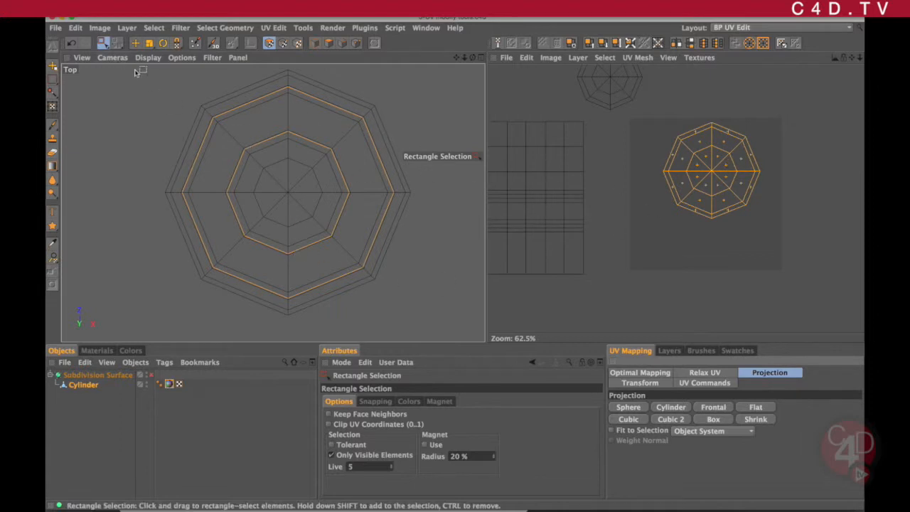
left_click(135, 44)
left_click_drag(707, 159, 706, 178)
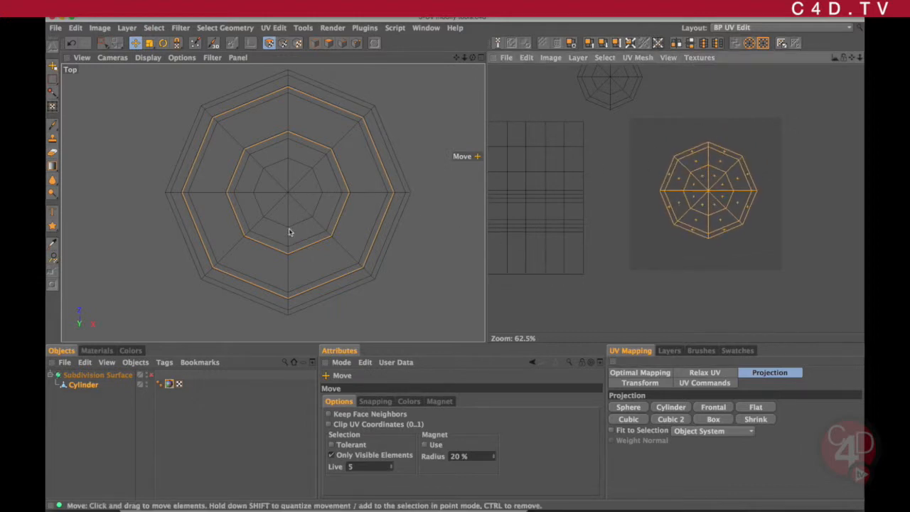
Step: Examine the direction of the grid numbers on the bottom cap in the perspective view
left_click(480, 57)
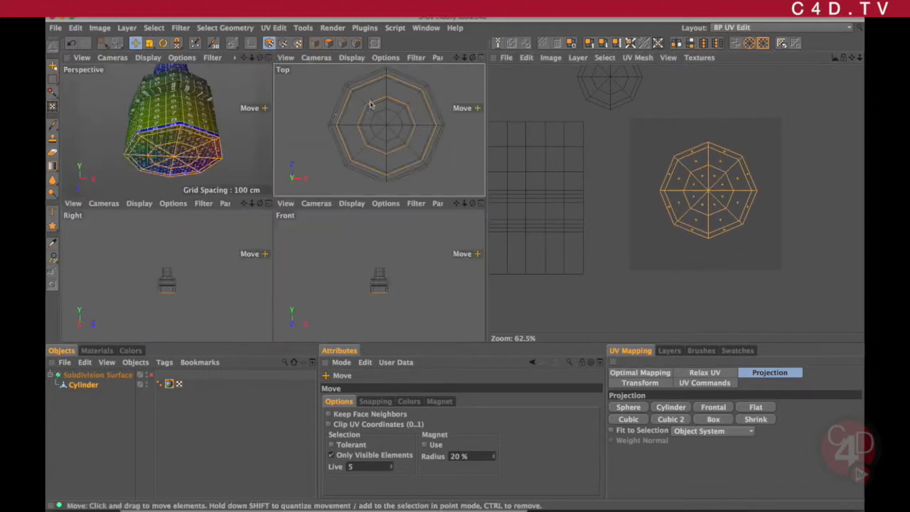
left_click(267, 58)
left_click_drag(329, 226, 326, 170, "alt")
middle_click_drag(306, 267, 310, 197, "alt")
mouse_move(310, 197)
right_mouse_down("alt")
mouse_move(336, 184)
mouse_move(322, 189)
right_mouse_up("alt")
left_click_drag(316, 208, 510, 222, "alt")
middle_click_drag(351, 163, 319, 183, "alt")
right_click_drag(300, 184, 303, 214, "alt")
middle_click_drag(303, 214, 318, 192, "alt")
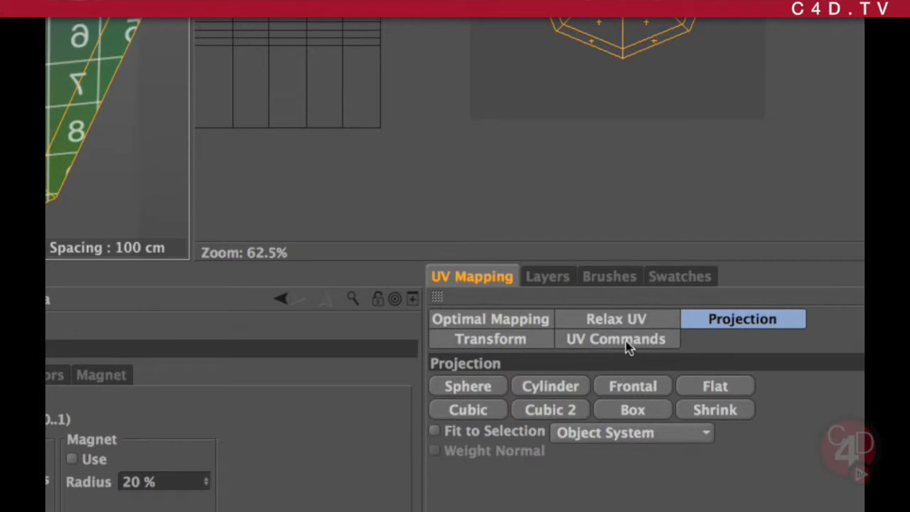
Step: Flip the bottom cap's UV polygons with Mirror U and move them above the texture area beside the neck cap's UVs
left_click(627, 344)
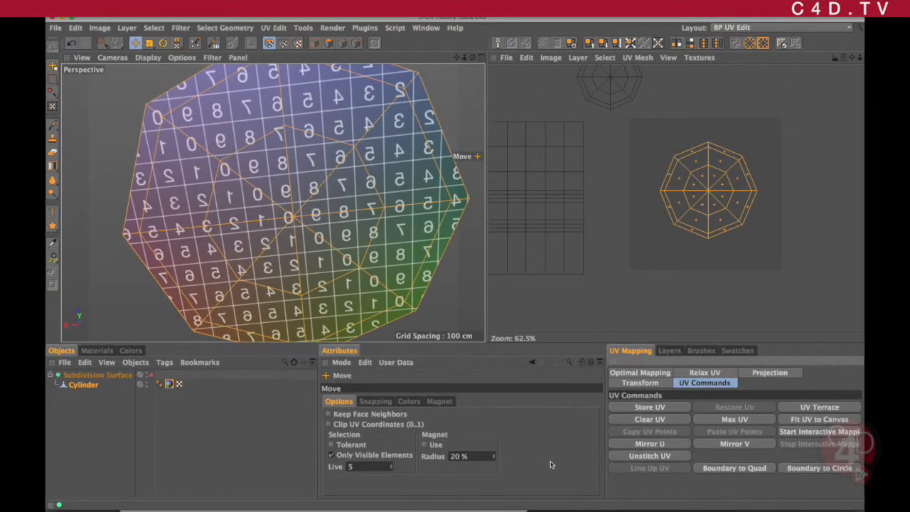
left_click(661, 443)
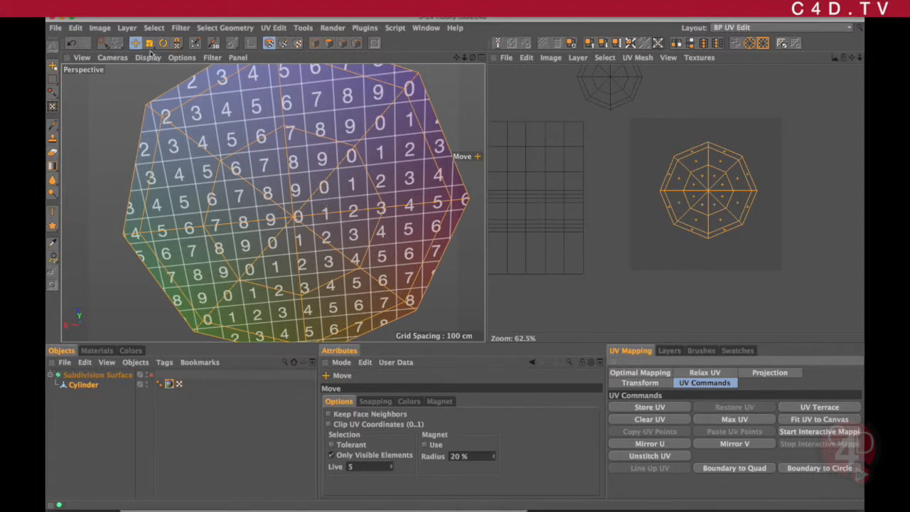
left_click_drag(709, 199, 723, 101)
right_click_drag(731, 127, 710, 141, "alt")
left_click_drag(729, 110, 717, 91)
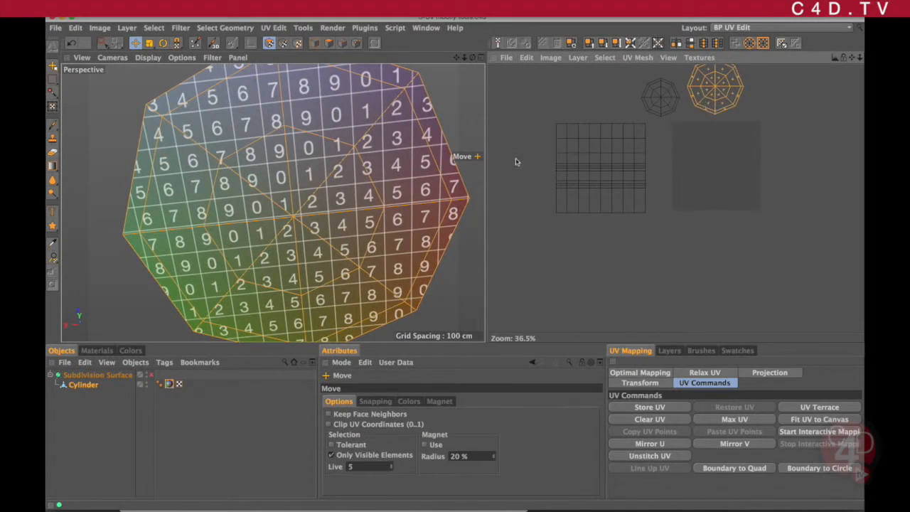
Step: Select the side UV polygons with Rectangle Selection and move them back onto the texture area
left_click_drag(103, 43, 134, 56)
left_click_drag(547, 118, 658, 233)
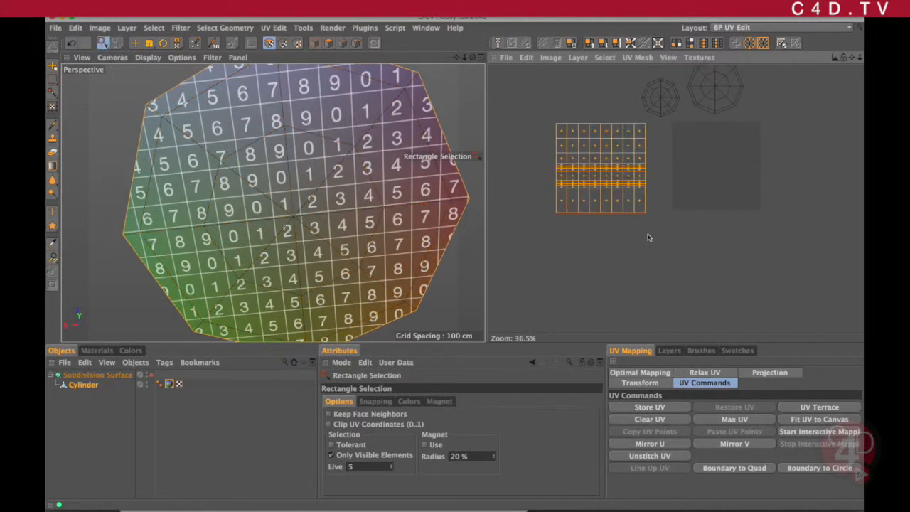
left_click(135, 43)
left_click_drag(575, 134, 695, 133)
right_click_drag(723, 148, 780, 139, "alt")
scroll(709, 155, "up", 3)
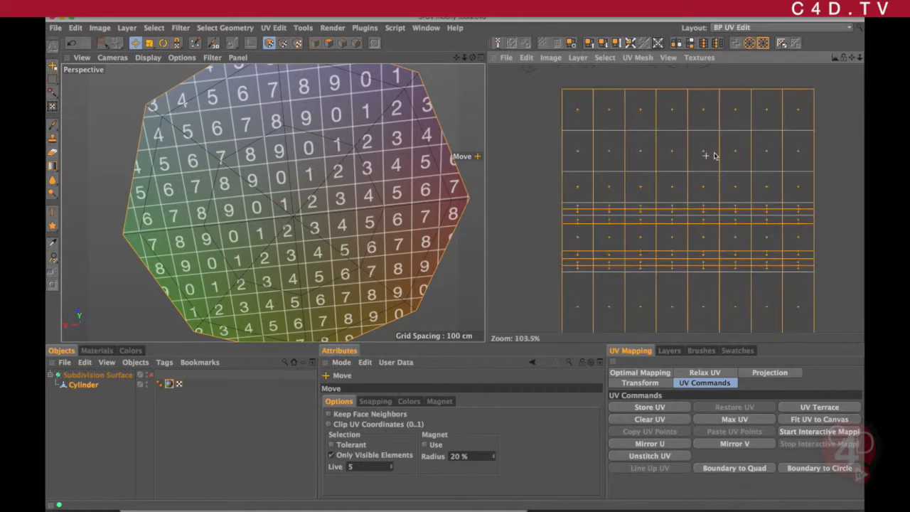
scroll(697, 180, "down", 1)
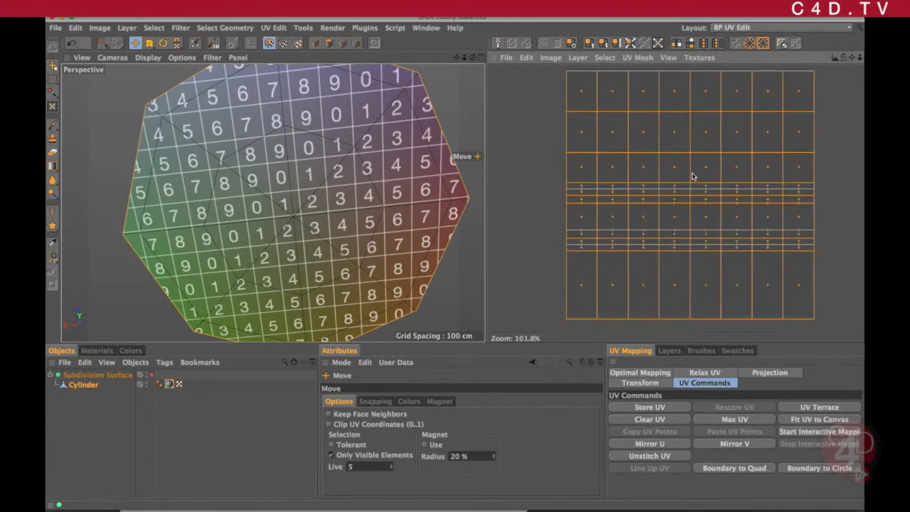
scroll(698, 175, "down", 2)
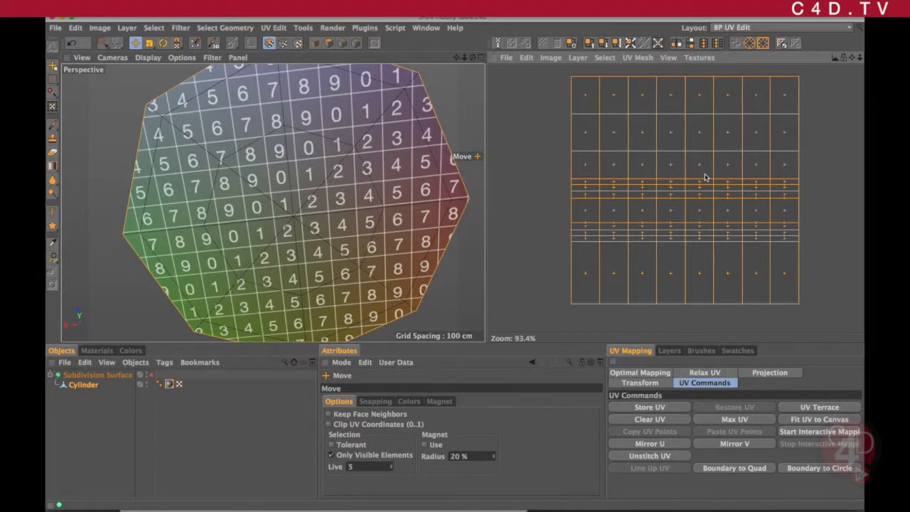
Step: Return to the perspective view and turn on the Subdivision Surface to smooth the bottle
middle_click(473, 72)
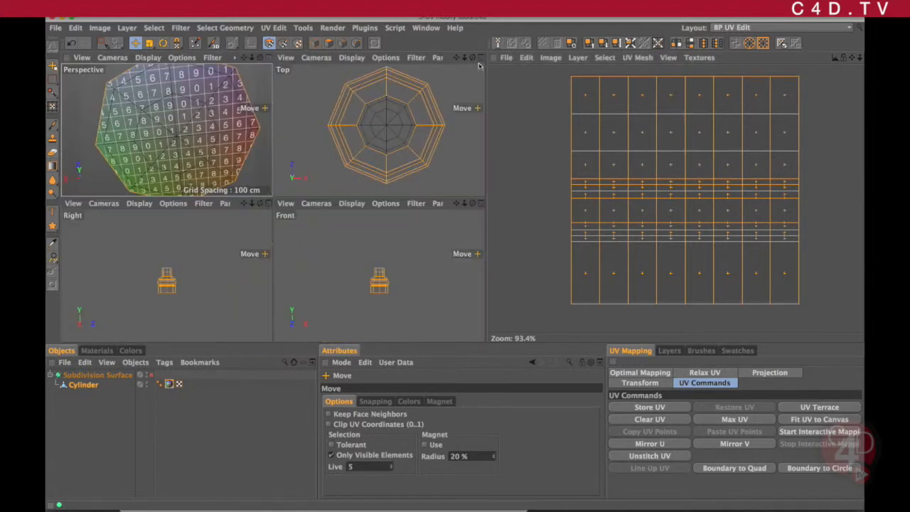
left_click(269, 59)
left_click_drag(402, 114, 377, 162, "alt")
scroll(400, 153, "down", 5)
scroll(402, 149, "up", 8)
key("q")
Step: Examine how evenly the UV grid numbers run over the smoothed bottle's grooves and lower body
middle_click_drag(377, 161, 375, 219, "alt")
scroll(374, 219, "up", 4)
left_click_drag(375, 220, 360, 186, "alt")
left_click_drag(368, 242, 349, 179, "alt")
left_click_drag(376, 221, 374, 258, "alt")
middle_click_drag(370, 273, 365, 167, "alt")
mouse_move(365, 167)
left_mouse_down("alt")
mouse_move(363, 197)
mouse_move(362, 177)
left_mouse_up("alt")
middle_click_drag(353, 264, 342, 167, "alt")
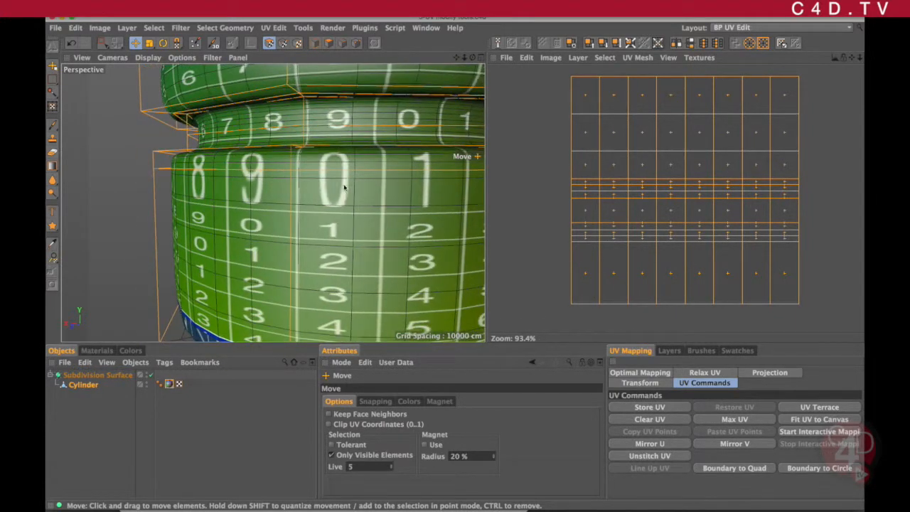
right_click_drag(358, 213, 326, 226, "alt")
mouse_move(340, 219)
left_mouse_down("alt")
mouse_move(357, 212)
mouse_move(348, 229)
left_mouse_up("alt")
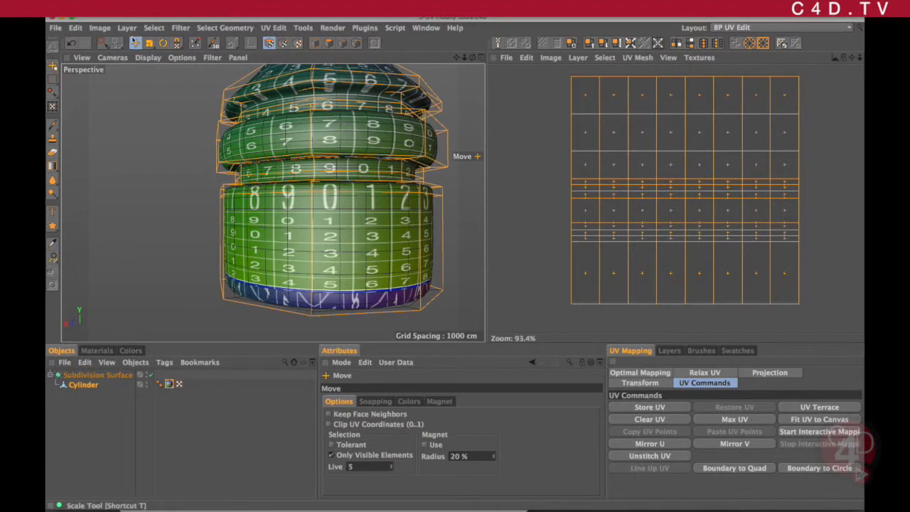
Step: Clear the side polygon selection with Live Selection and select a tall lower-body polygon and the thin one above it
left_click_drag(103, 43, 120, 57)
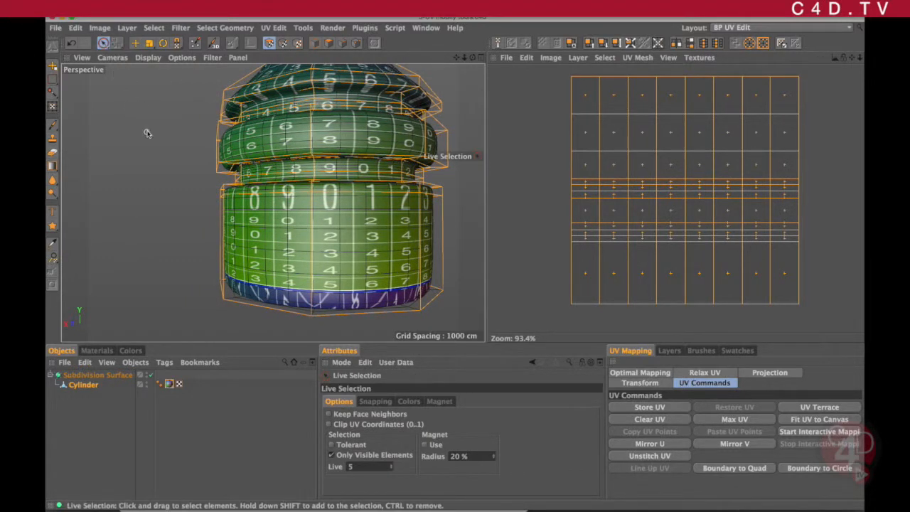
left_click(151, 131)
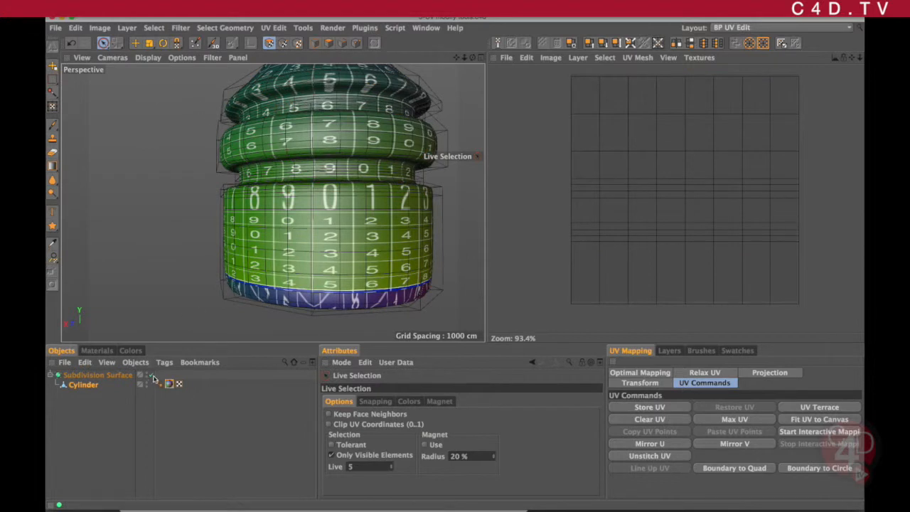
left_click_drag(350, 204, 342, 206, "alt")
double_click(341, 206)
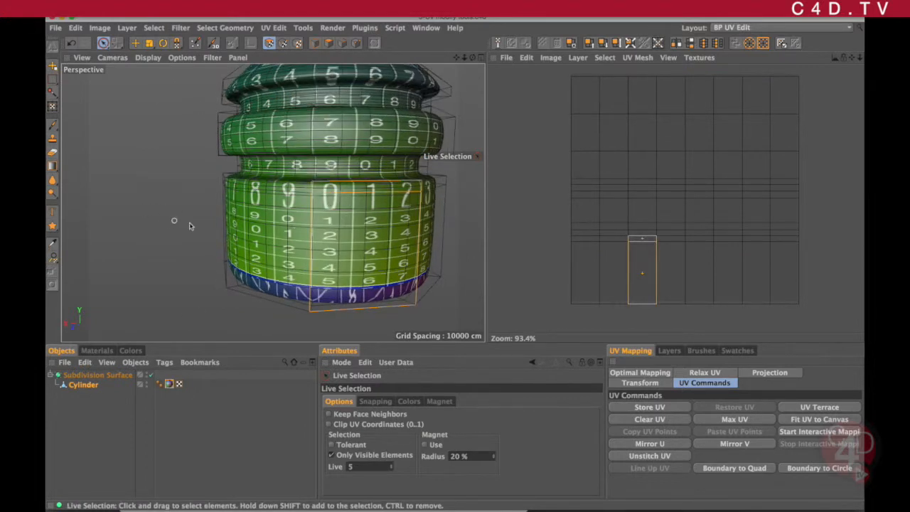
Step: Select the full loop of thin polygons around the lower body's upper edge with Loop Selection and return to UV Polygon Edit mode
left_click_drag(319, 190, 311, 185)
left_click_drag(364, 194, 382, 208, "alt")
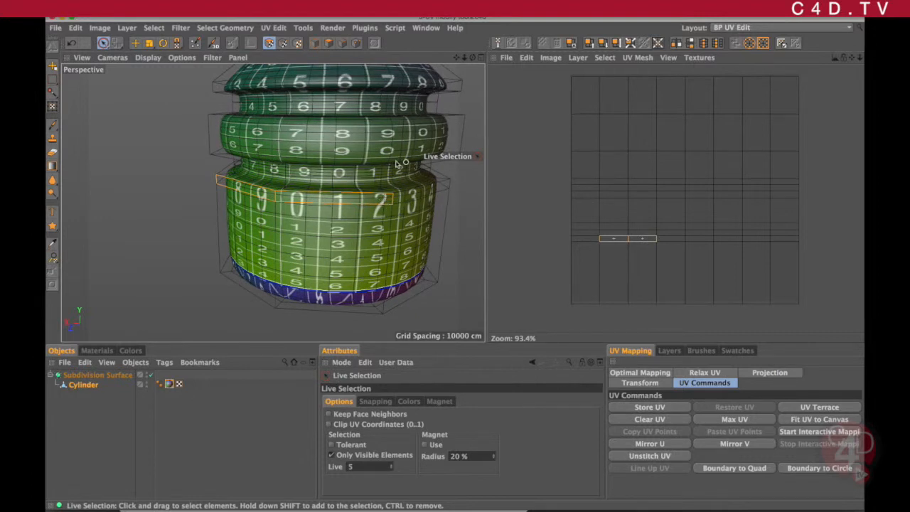
left_click(330, 44)
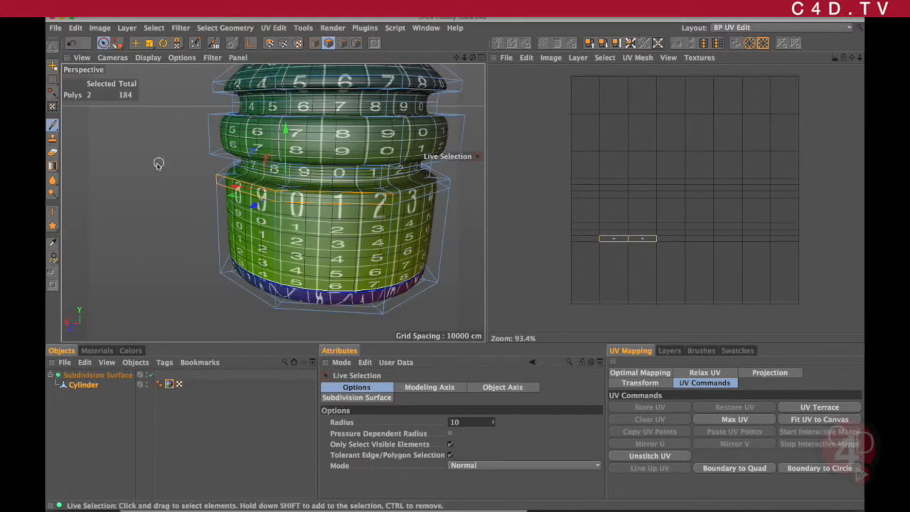
key("u")
key("l")
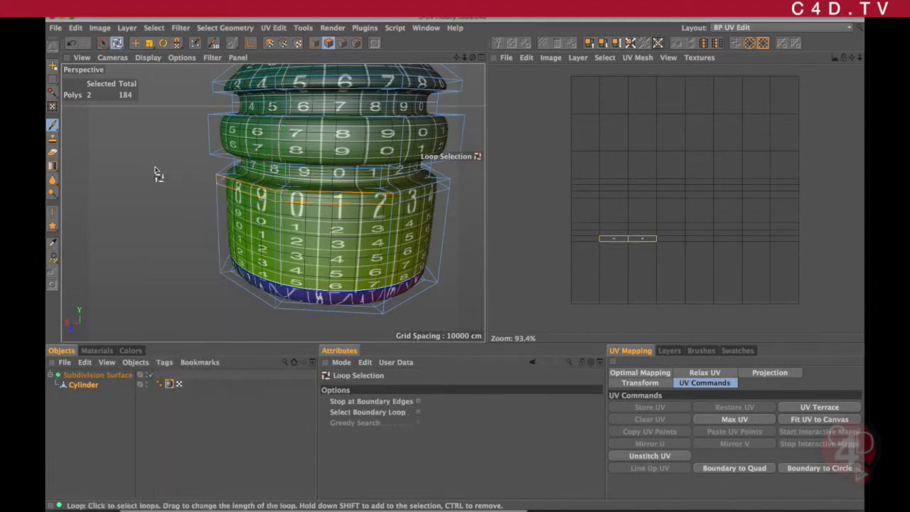
left_click(396, 205)
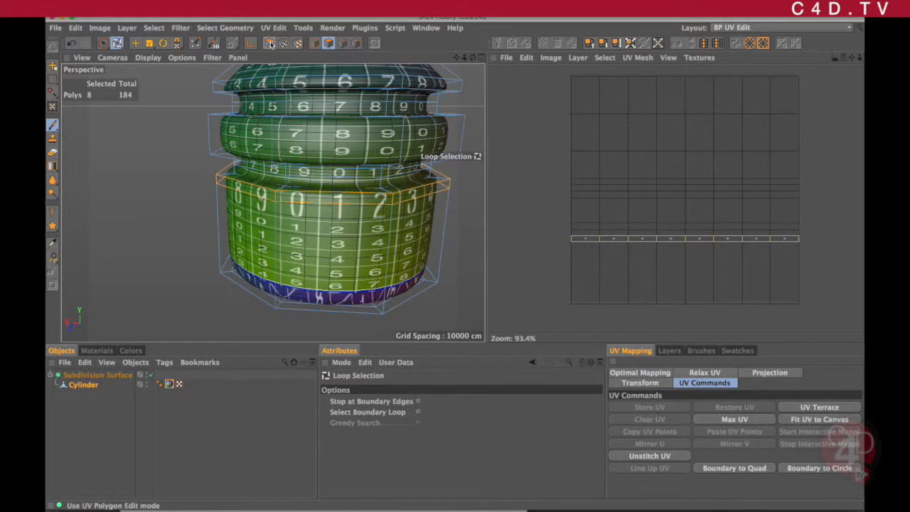
left_click(270, 44)
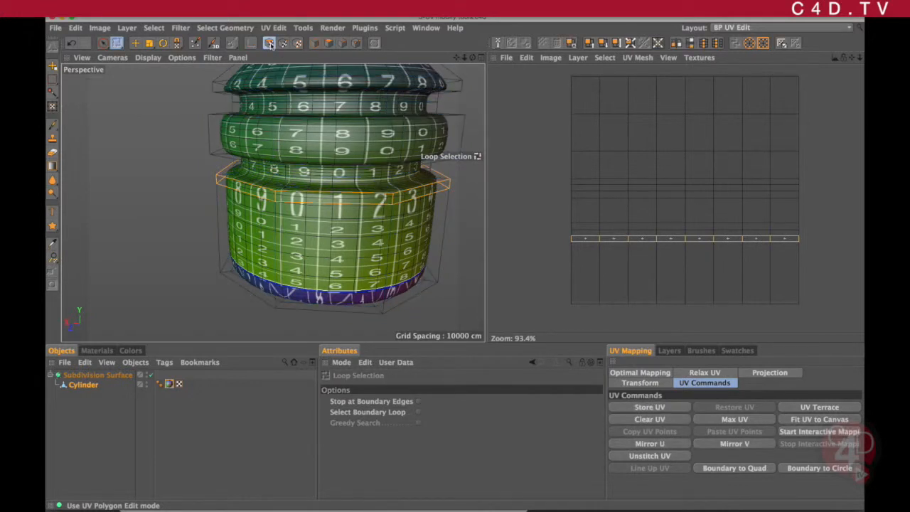
Step: Try to resize the selected UV band with Non-Uniform Scale and the magnet off, and undo the scaling
left_click(150, 45)
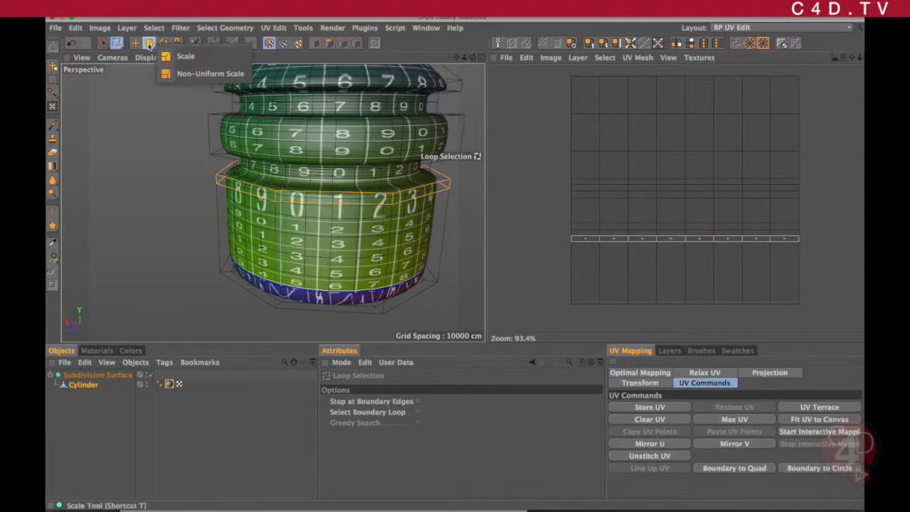
left_click(188, 74)
left_click_drag(571, 243, 460, 203)
right_click_drag(649, 246, 625, 278, "alt")
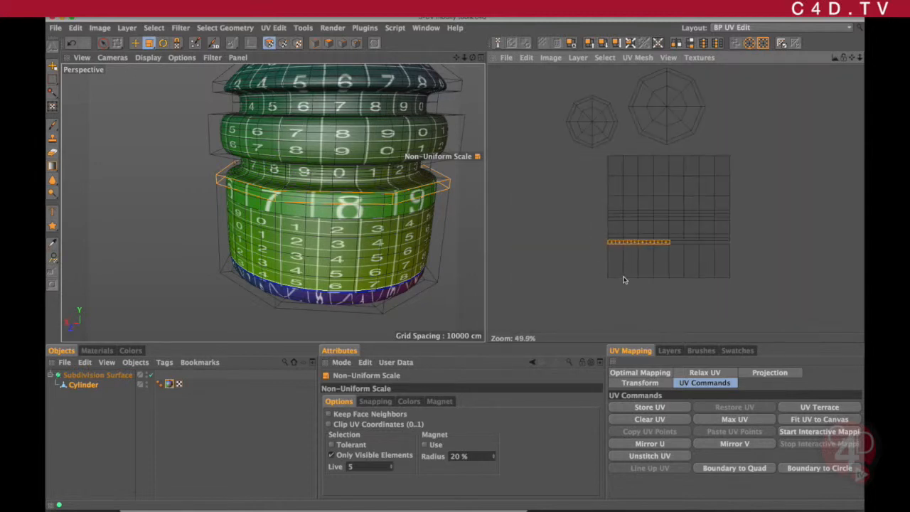
key("super+z")
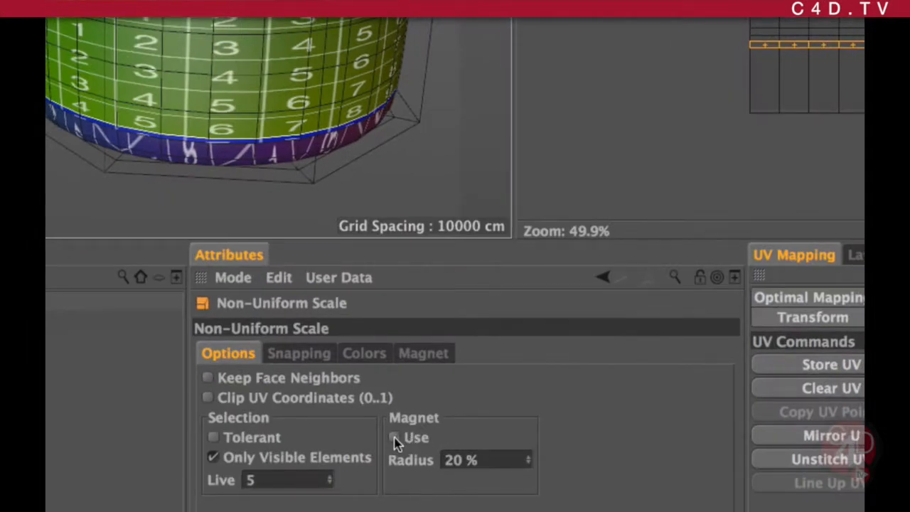
Step: Enable the magnet at 20% radius and stretch the selected UV band taller with Non-Uniform Scale
left_click(395, 438)
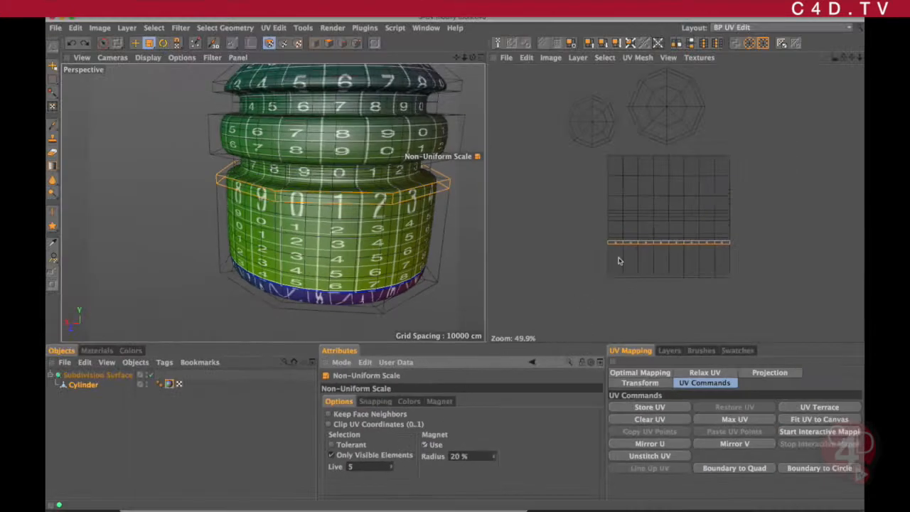
scroll(636, 251, "up", 5)
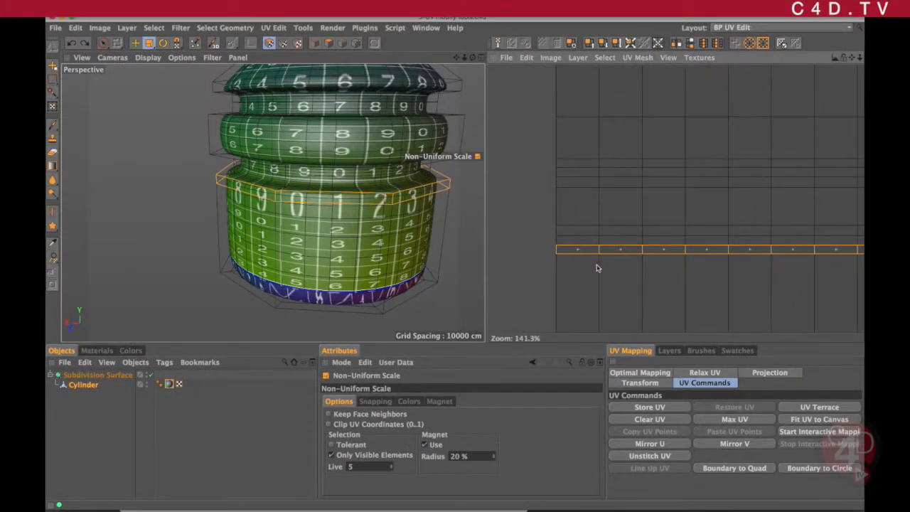
middle_click_drag(615, 259, 608, 204)
left_click_drag(485, 213, 392, 219)
scroll(540, 223, "up", 2)
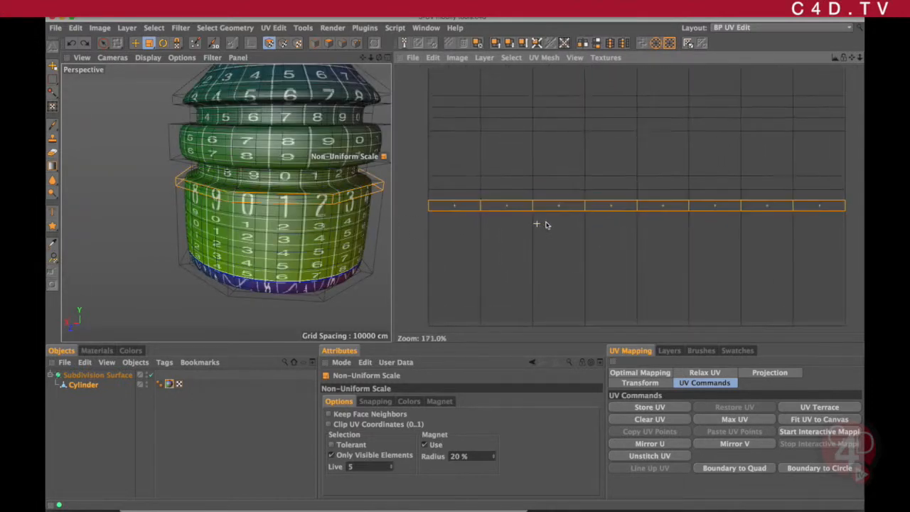
left_click_drag(429, 199, 438, 89)
left_click_drag(431, 201, 429, 72)
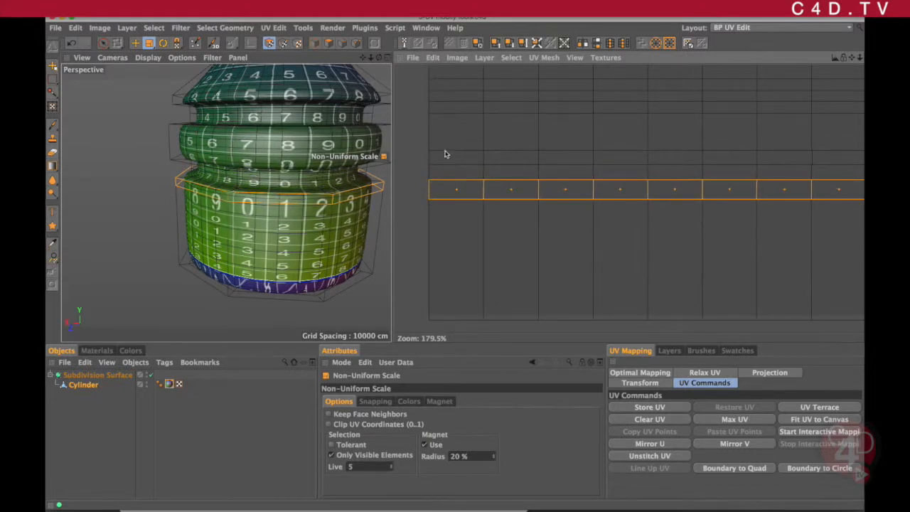
left_click_drag(429, 190, 429, 94)
Step: Move the UV band down with the magnet on, and inspect the texture in the groove above it with Subdivision Surface off
left_click(135, 42)
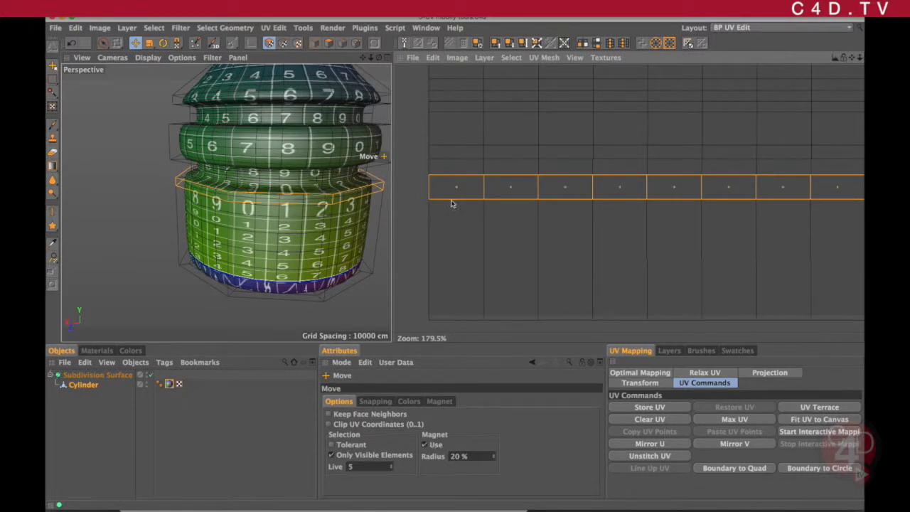
left_click_drag(435, 193, 434, 249)
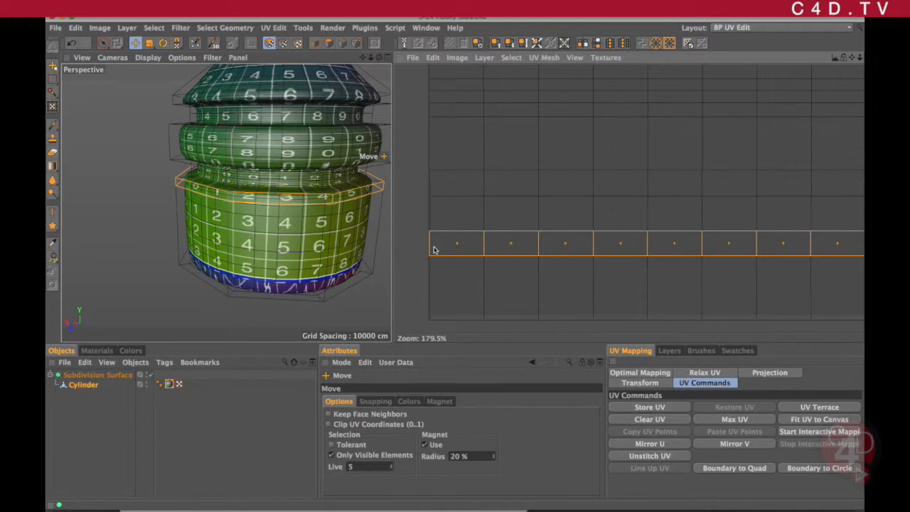
scroll(310, 233, "down", 5)
scroll(316, 233, "up", 4)
scroll(316, 233, "up", 1)
left_click_drag(303, 241, 285, 178, "alt")
scroll(316, 183, "up", 3)
left_click_drag(311, 210, 299, 185, "alt")
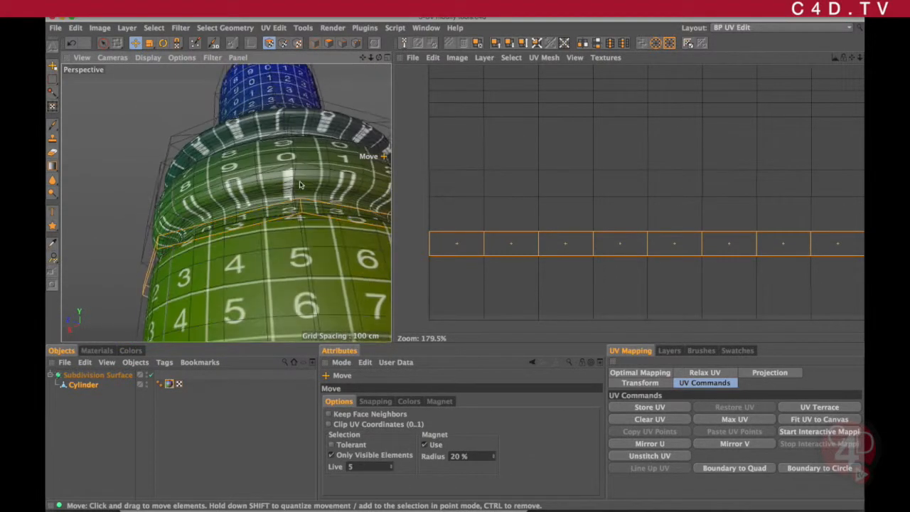
left_click_drag(300, 228, 315, 188)
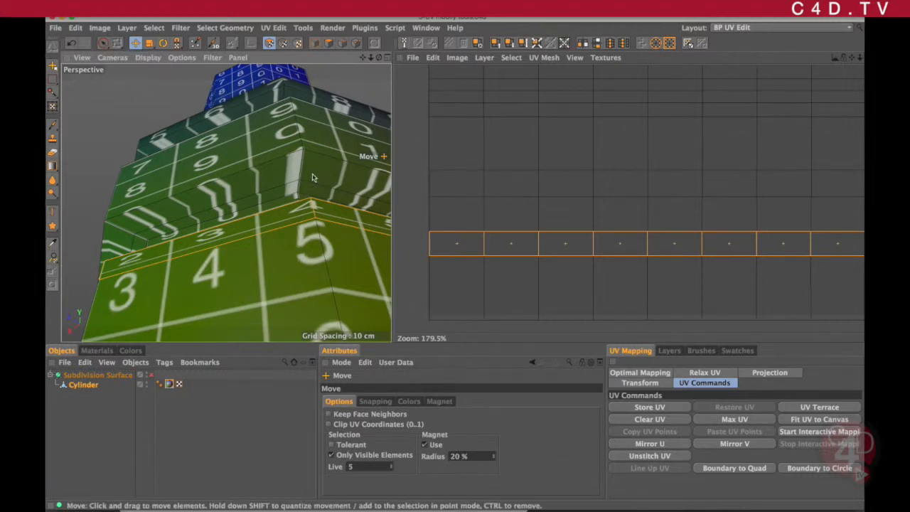
Step: Select two adjoining stretched polygons on the underside of the ring above the lower body with Live Selection
left_click(103, 43)
left_click(309, 216)
left_click_drag(323, 186, 319, 150, "alt")
right_click_drag(278, 178, 320, 179, "alt")
left_click_drag(320, 179, 286, 195, "alt")
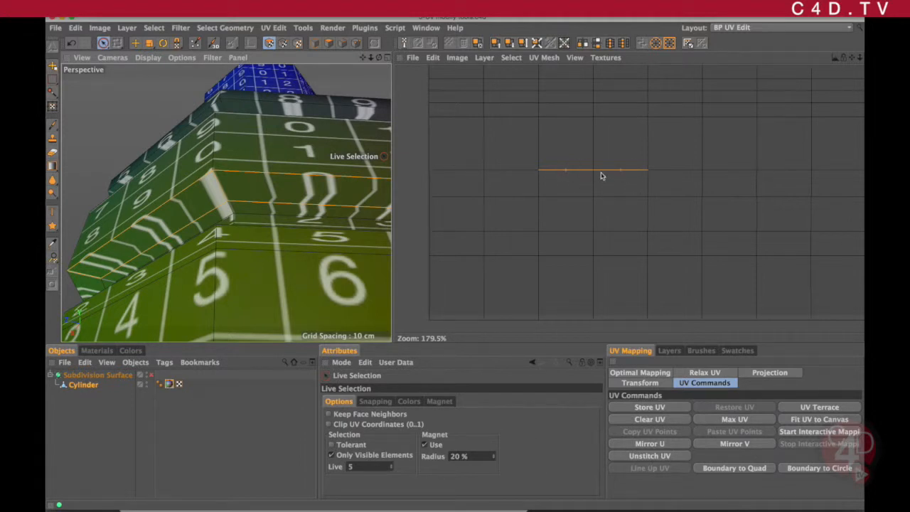
key("t")
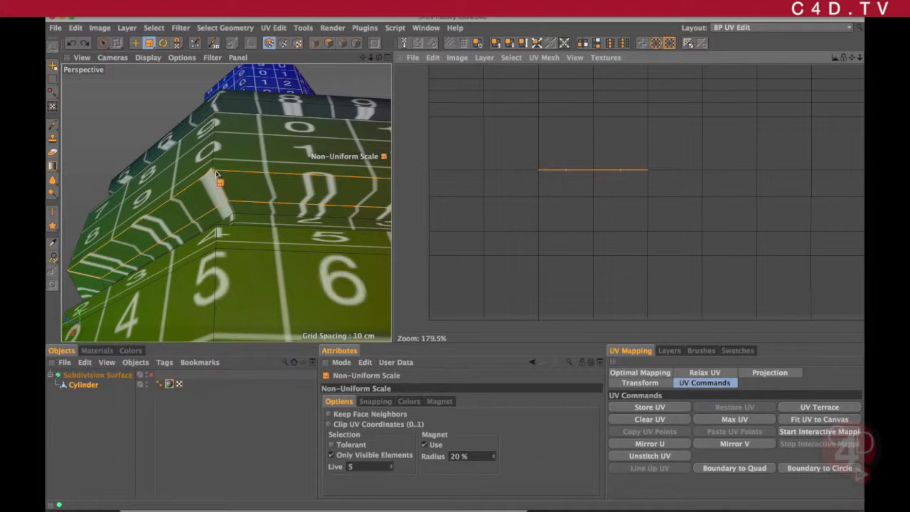
Step: Switch to UV Point Edit mode and select two neighbouring corner points on the ring's lower edge with Live Selection
left_click(283, 44)
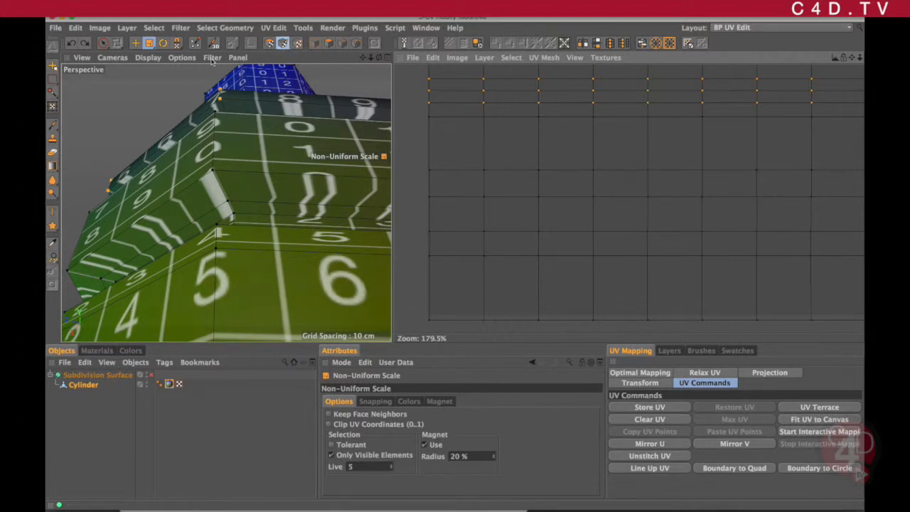
left_click(103, 42)
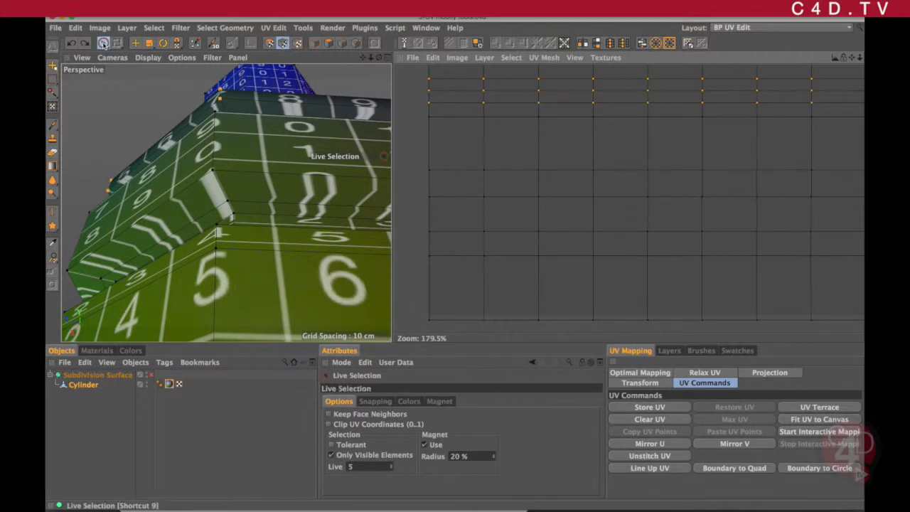
left_click(212, 171)
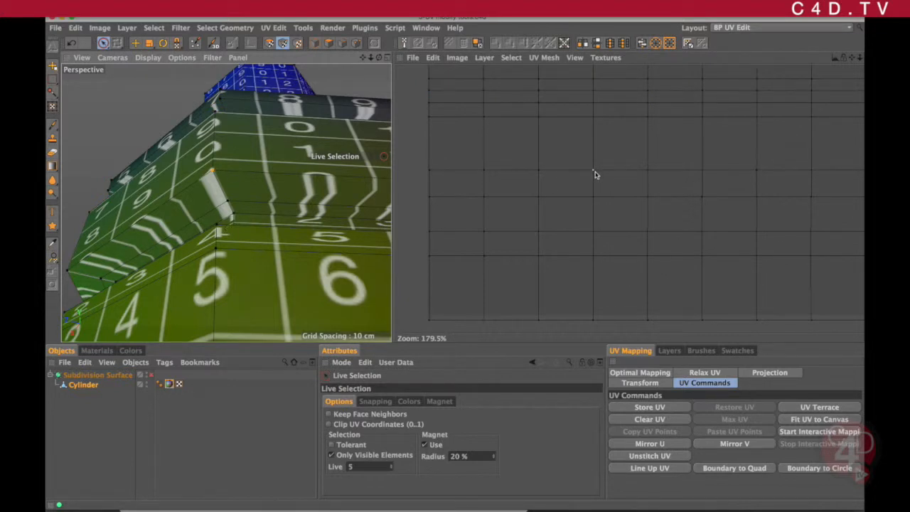
left_click_drag(348, 203, 234, 194, "alt")
left_click_drag(309, 205, 235, 215, "alt")
left_click_drag(308, 209, 376, 200, "alt")
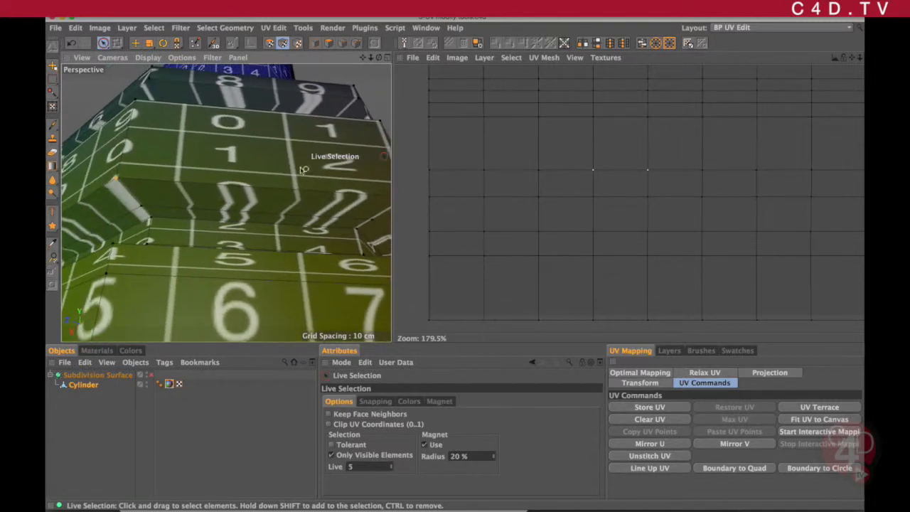
Step: Try to move the two selected UV points up with the magnet on, and undo the move
left_click(136, 43)
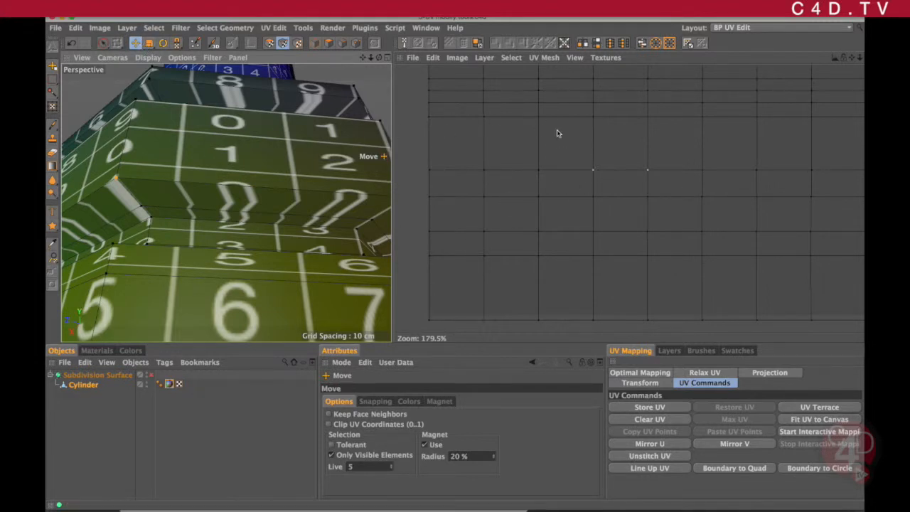
mouse_move(589, 165)
left_mouse_down()
mouse_move(587, 119)
mouse_move(587, 185)
mouse_move(586, 152)
left_mouse_up()
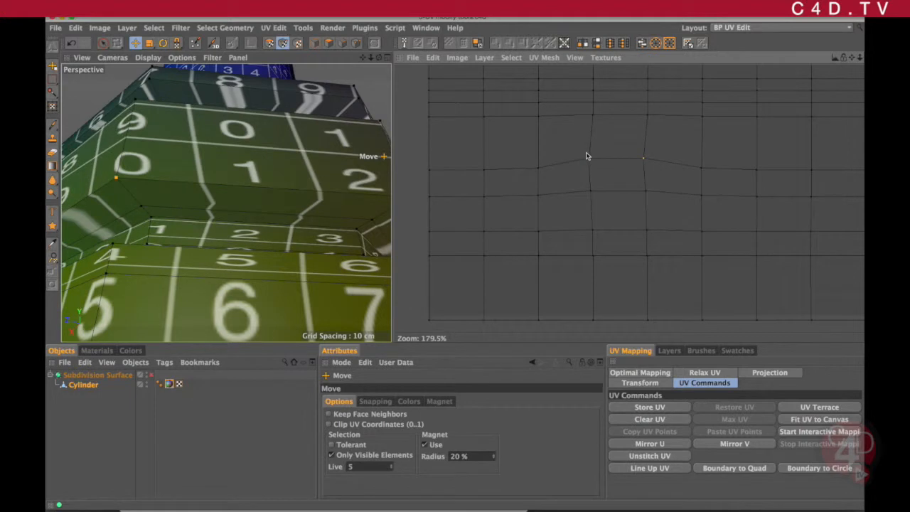
key("super+z")
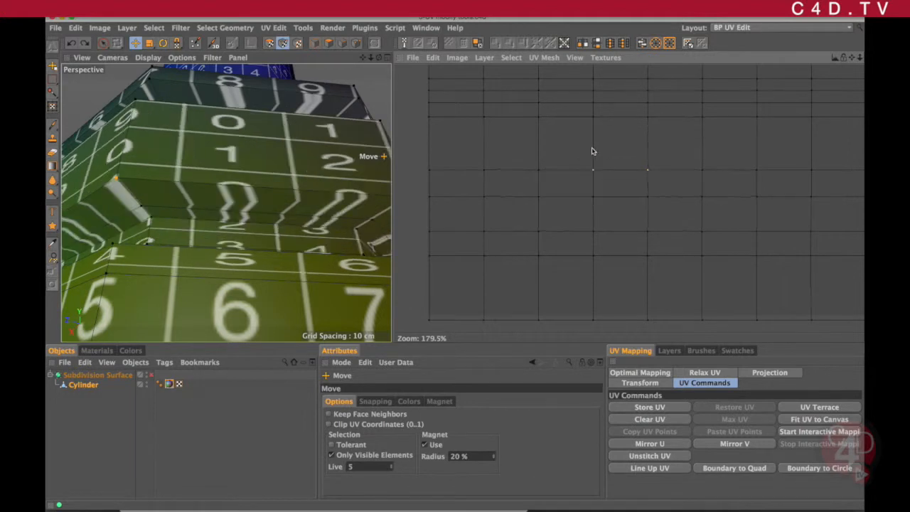
Step: Turn off the magnet, try moving the two UV points without it, and undo the moves
left_click(425, 445)
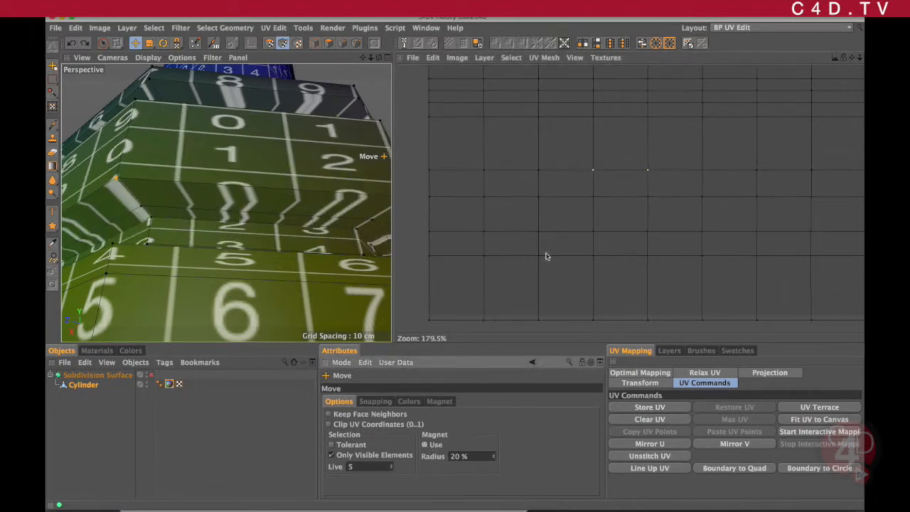
left_click_drag(591, 179, 589, 199)
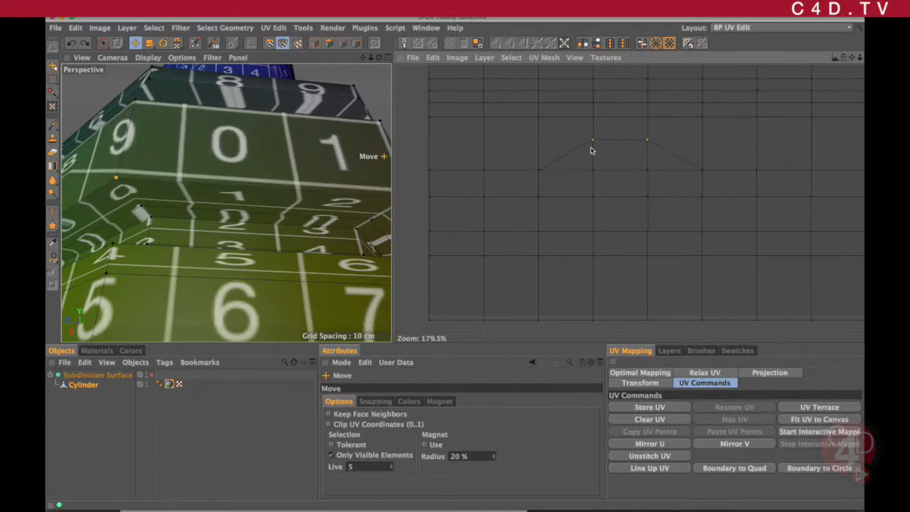
mouse_move(591, 152)
left_mouse_down()
mouse_move(591, 183)
mouse_move(588, 153)
mouse_move(591, 162)
left_mouse_up()
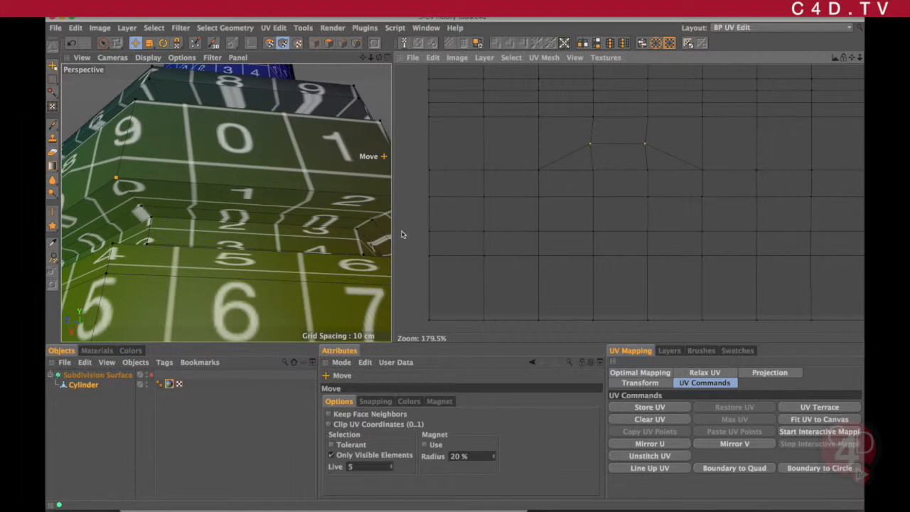
key("ctrl+z")
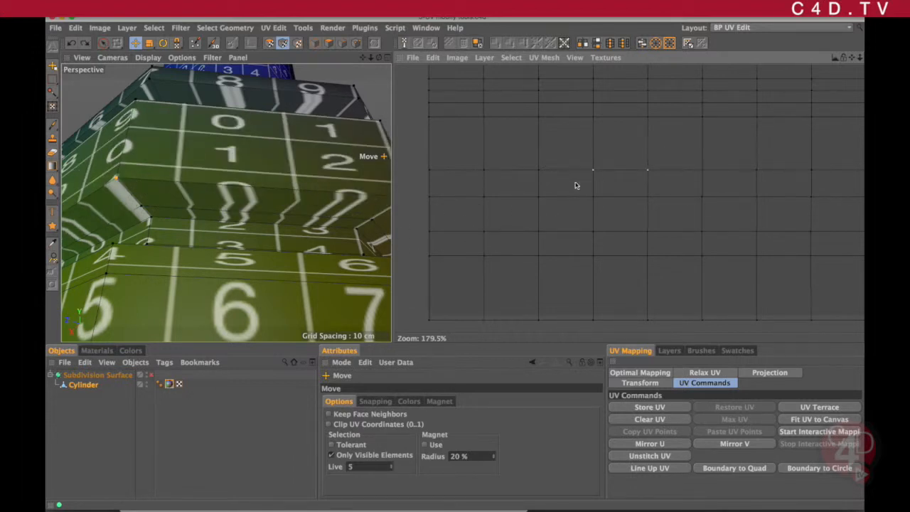
Step: Select the whole point loop along the ring's lower edge with Loop Selection and return to UV Point Edit mode with the Move tool
scroll(290, 164, "down", 6)
scroll(302, 170, "up", 3)
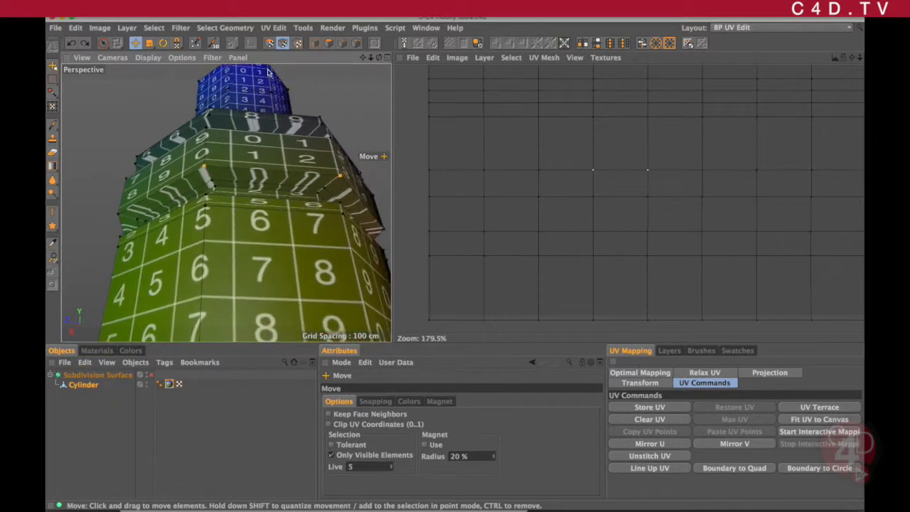
left_click(357, 44)
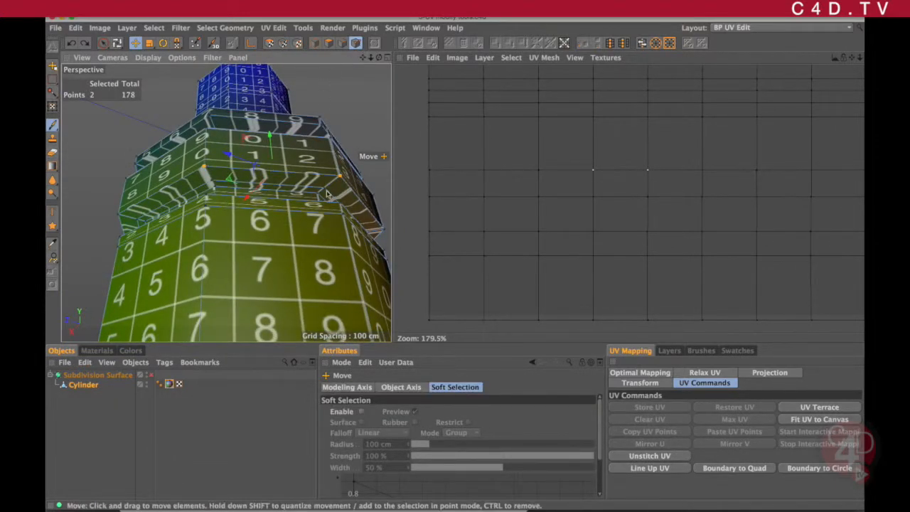
scroll(276, 213, "up", 6)
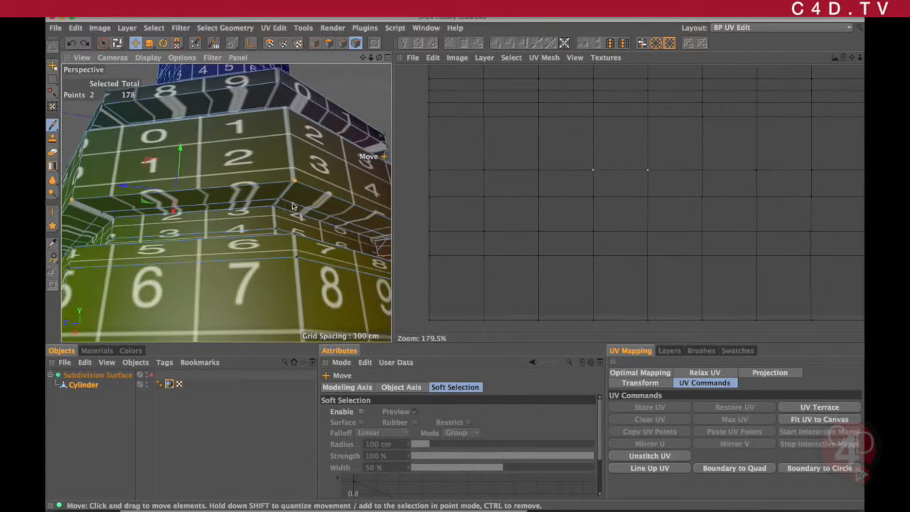
key("u")
key("l")
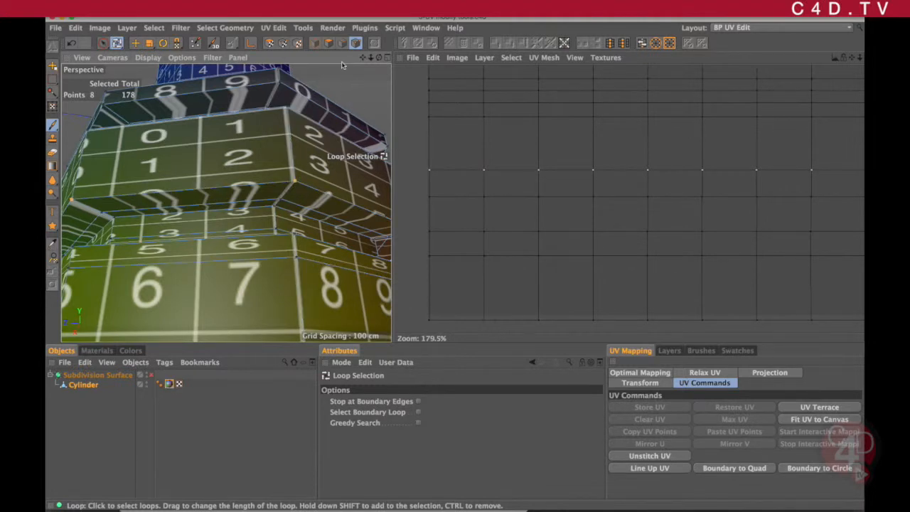
left_click(283, 44)
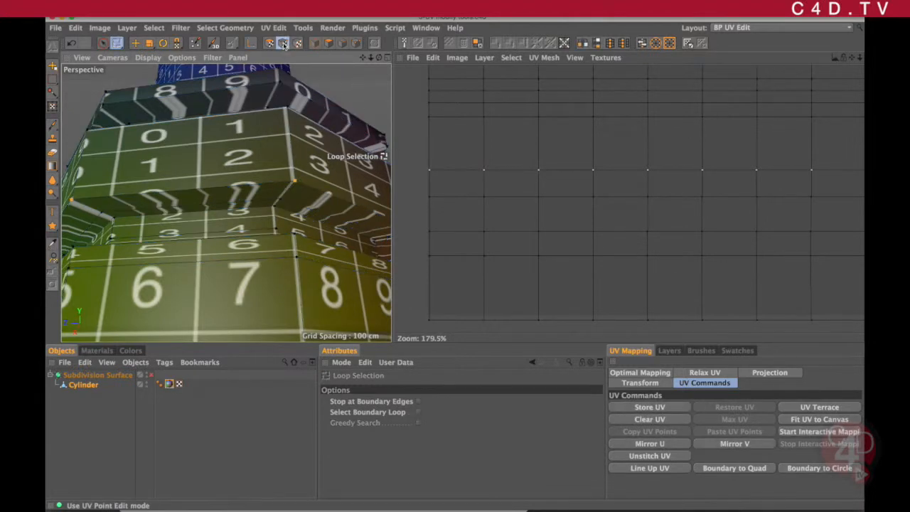
left_click(135, 43)
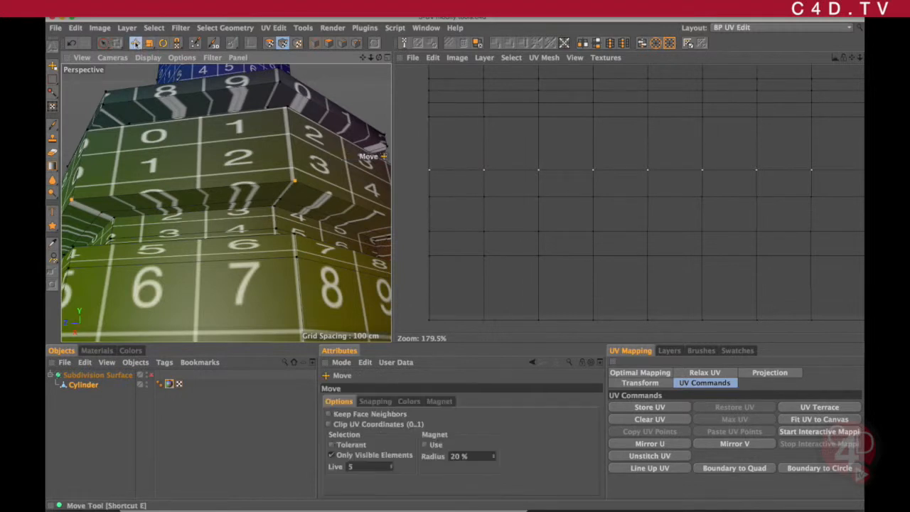
Step: Move the selected UV point loop up toward the row above, enabling the Subdivision Surface to refine its position on the smoothed mesh
left_click_drag(430, 166, 429, 153)
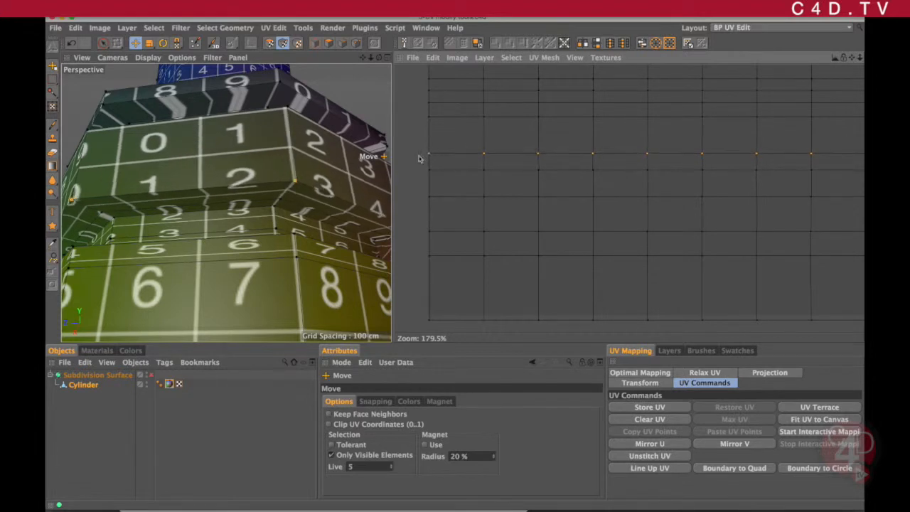
left_click_drag(291, 188, 238, 214, "alt")
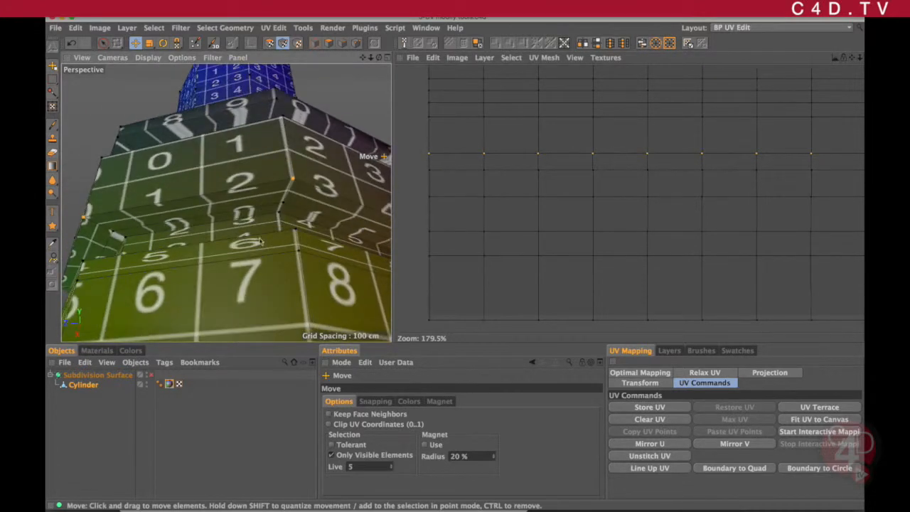
mouse_move(281, 244)
left_mouse_down("alt")
mouse_move(290, 260)
mouse_move(293, 249)
mouse_move(301, 252)
mouse_move(285, 244)
left_mouse_up("alt")
key("q")
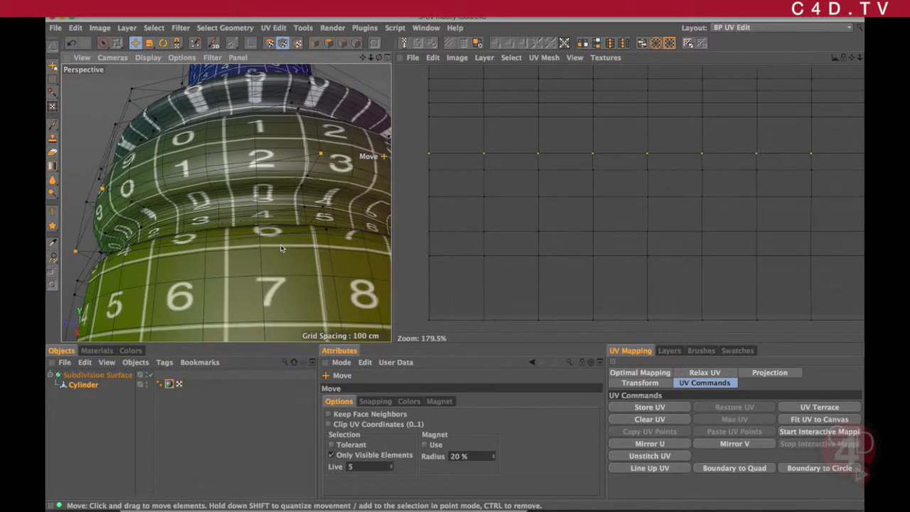
left_click_drag(434, 154, 432, 150)
scroll(297, 189, "up", 10)
left_click_drag(290, 185, 291, 217, "alt")
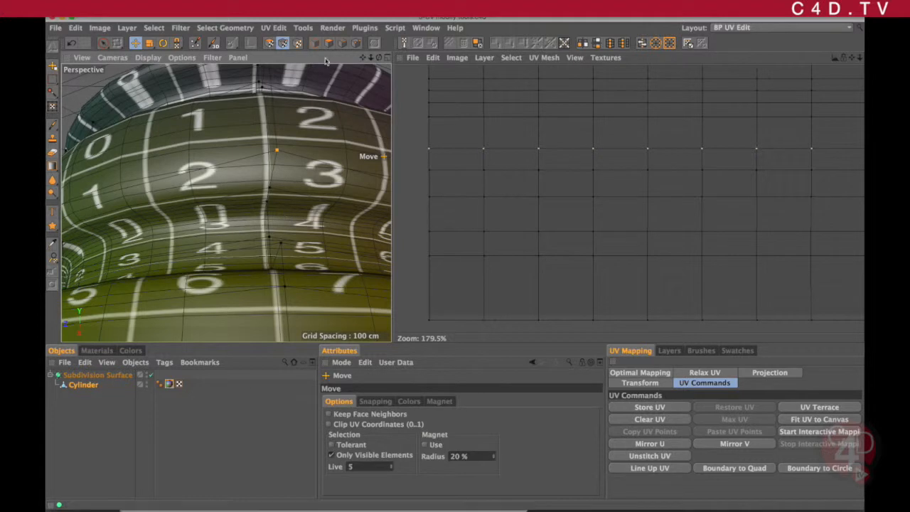
Step: Select the next point loop down with Loop Selection in Point mode and return to UV Point Edit mode
left_click(356, 43)
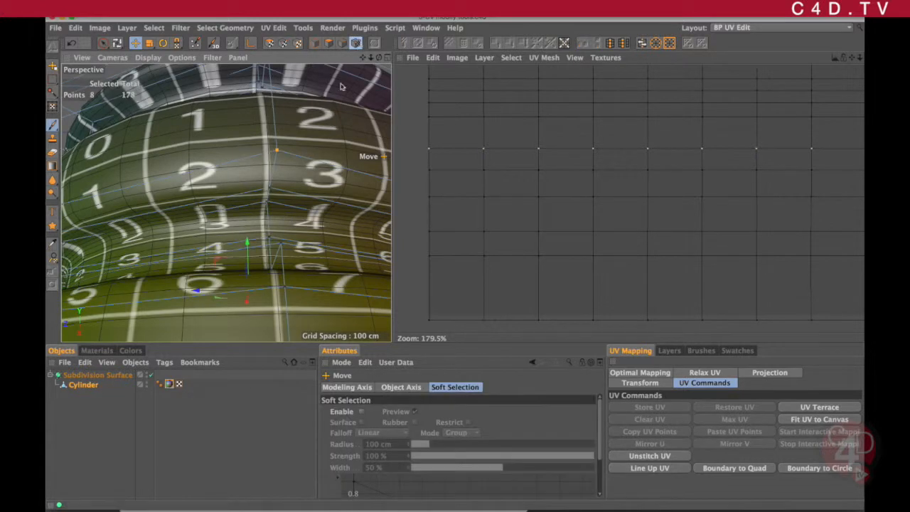
key("u")
key("l")
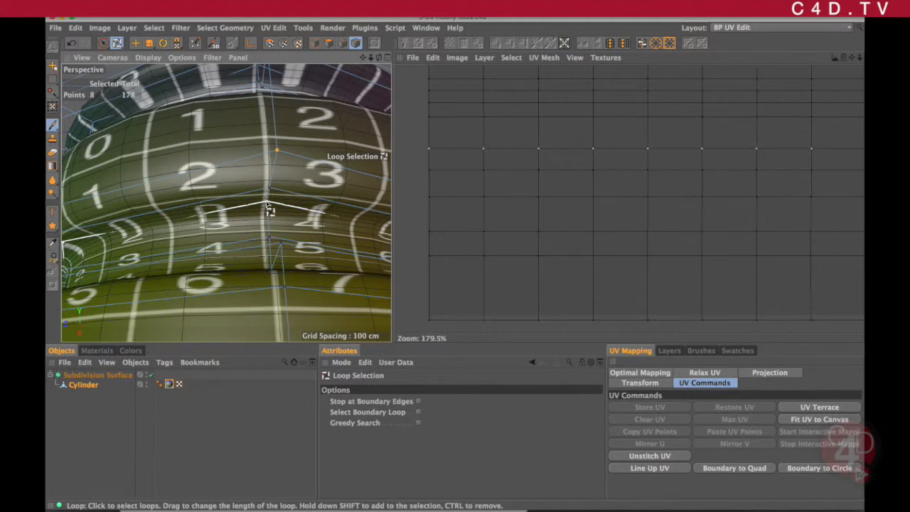
left_click(270, 193)
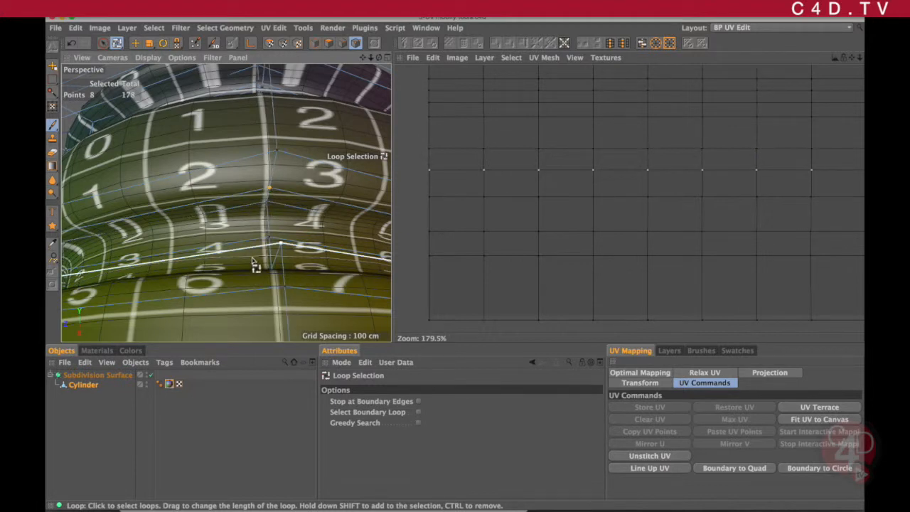
left_click(283, 43)
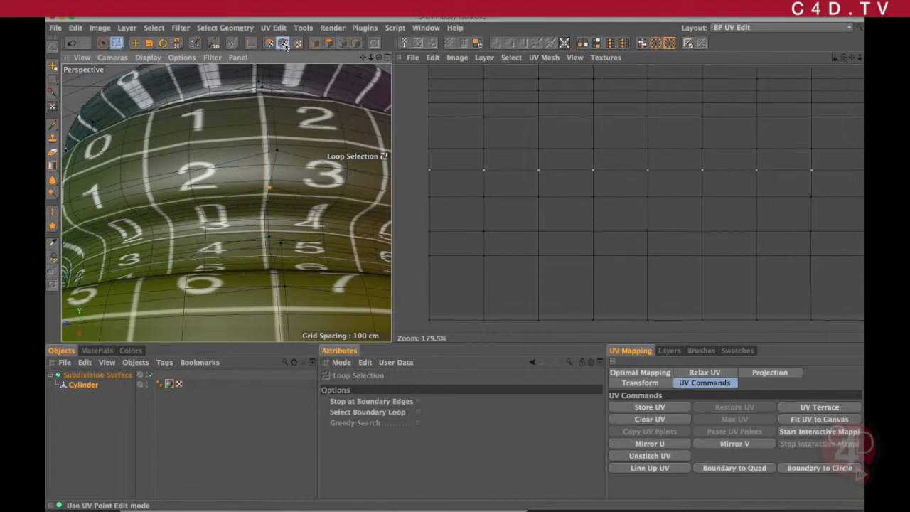
Step: Move the newly selected UV point row slightly up to even out the grid above the groove
left_click(135, 44)
left_click_drag(425, 174, 423, 165)
scroll(687, 183, "down", 5)
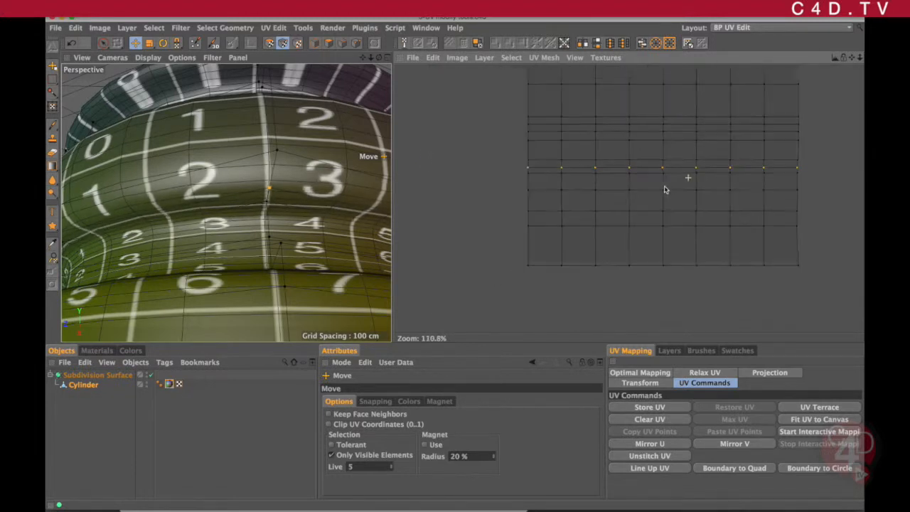
middle_click_drag(640, 196, 645, 171, "alt")
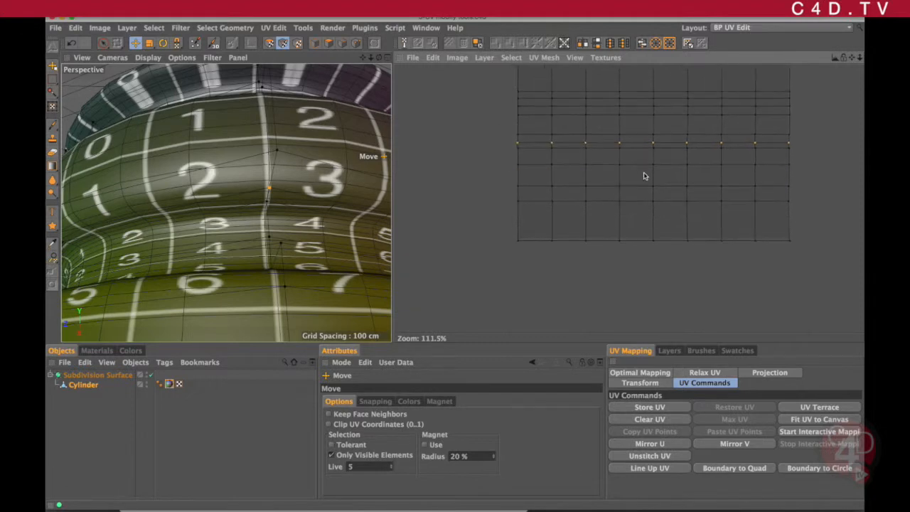
left_click_drag(287, 229, 288, 224, "alt")
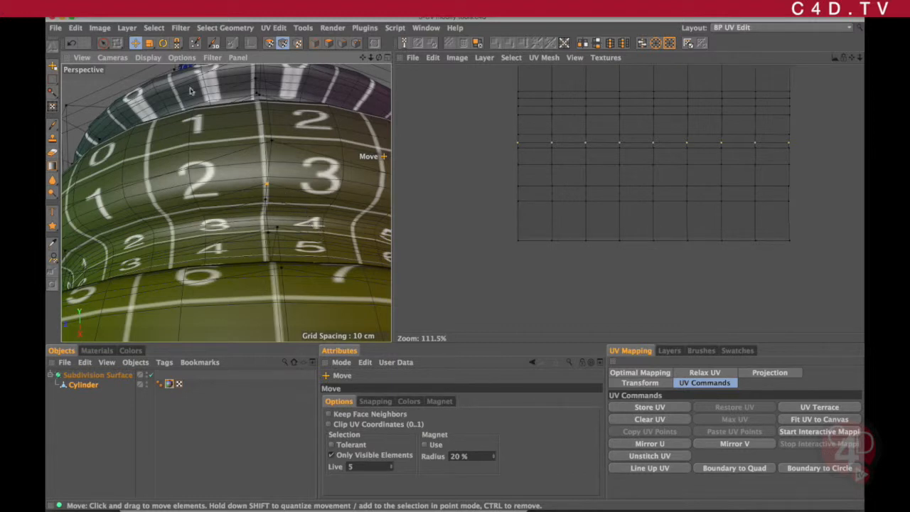
Step: Select the two adjusted UV point rows with Rectangle Selection and nudge them slightly with the Move tool
left_click_drag(104, 43, 134, 55)
left_click_drag(509, 130, 800, 148)
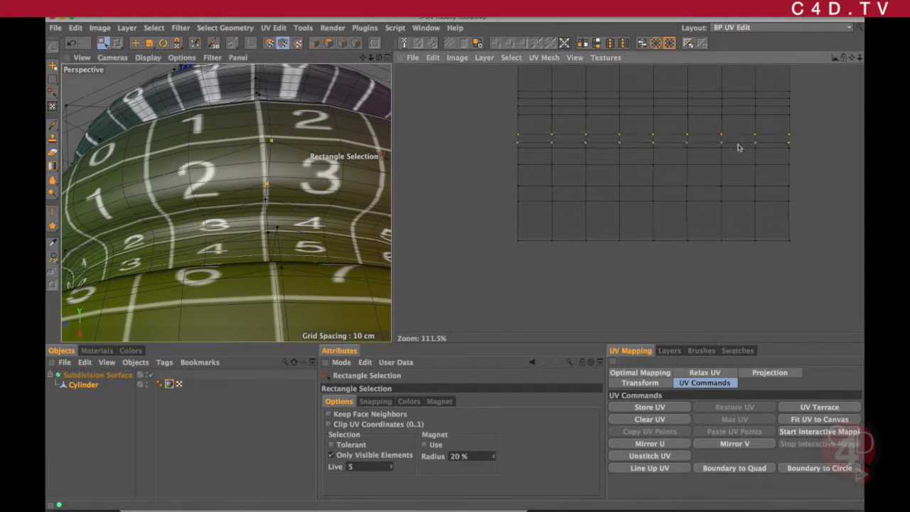
key("e")
mouse_move(518, 139)
left_mouse_down()
mouse_move(517, 128)
mouse_move(518, 142)
left_mouse_up()
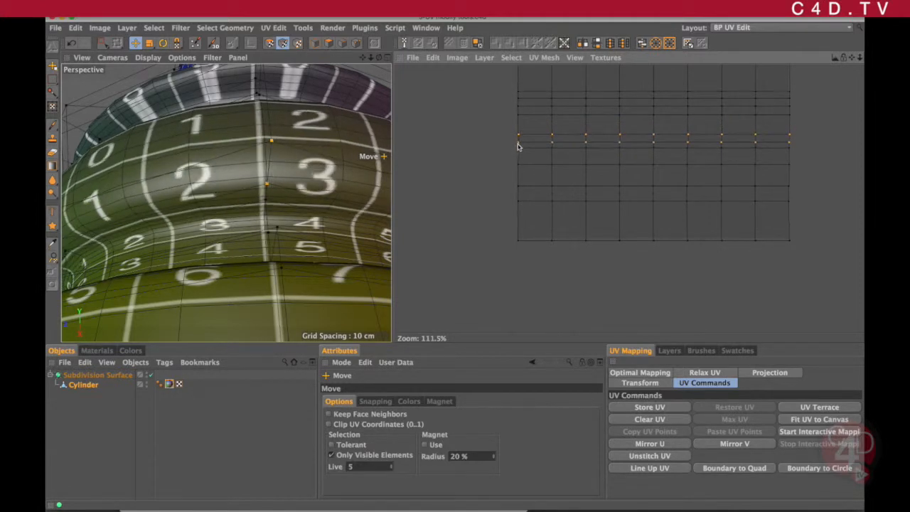
Step: Select the lower adjusted UV row and the row beneath it with Rectangle Selection, move both down, and fine-tune them slightly up
key("0")
left_click_drag(509, 157, 797, 138)
key("e")
left_click_drag(519, 149, 518, 157)
scroll(524, 142, "up", 5)
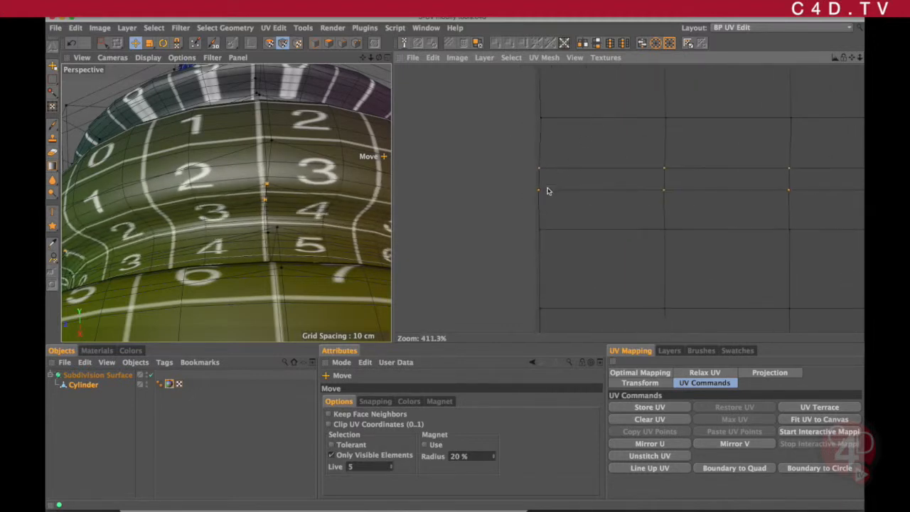
left_click_drag(538, 194, 538, 191)
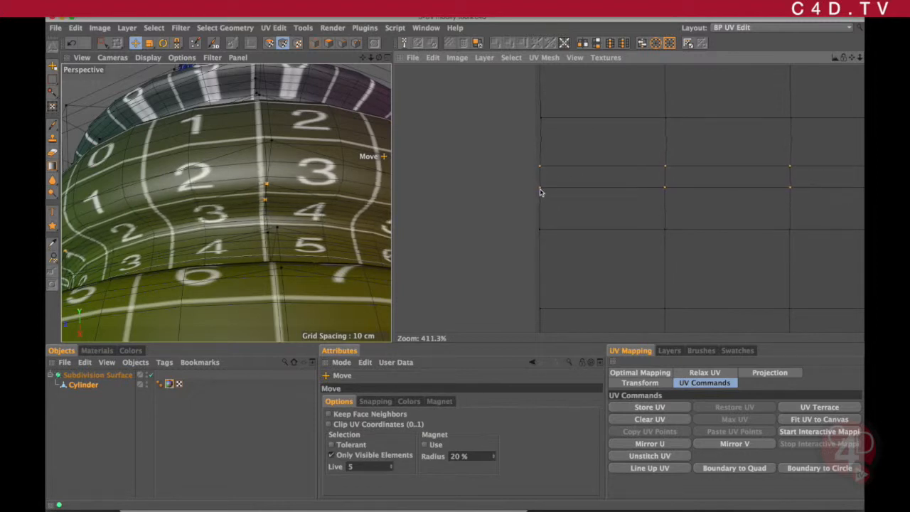
right_click_drag(583, 194, 495, 228, "alt")
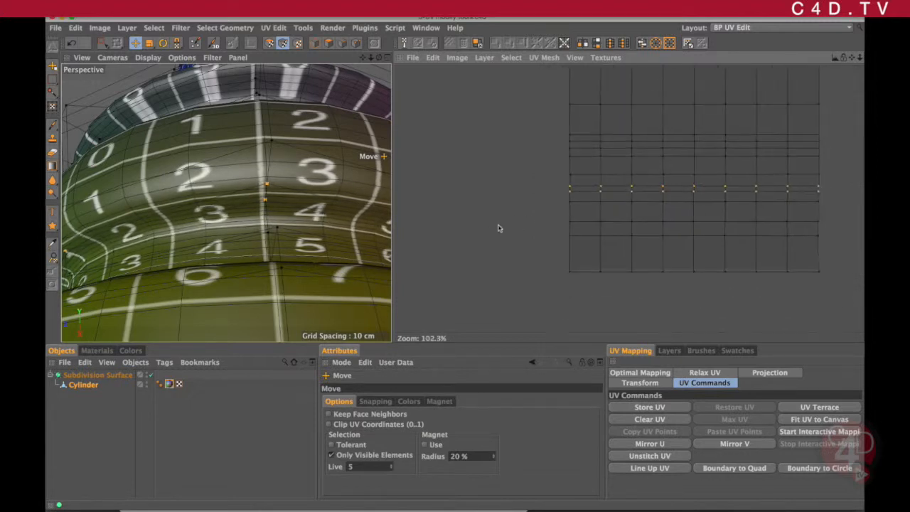
Step: Switch to UV Polygon Edit mode, select polygons in the side UV mesh with Rectangle Selection, and extend to the whole island with Select Connected
left_click_drag(269, 205, 315, 217, "alt")
right_click_drag(314, 217, 297, 210, "alt")
left_click_drag(297, 210, 313, 180, "alt")
right_click_drag(312, 180, 314, 182, "alt")
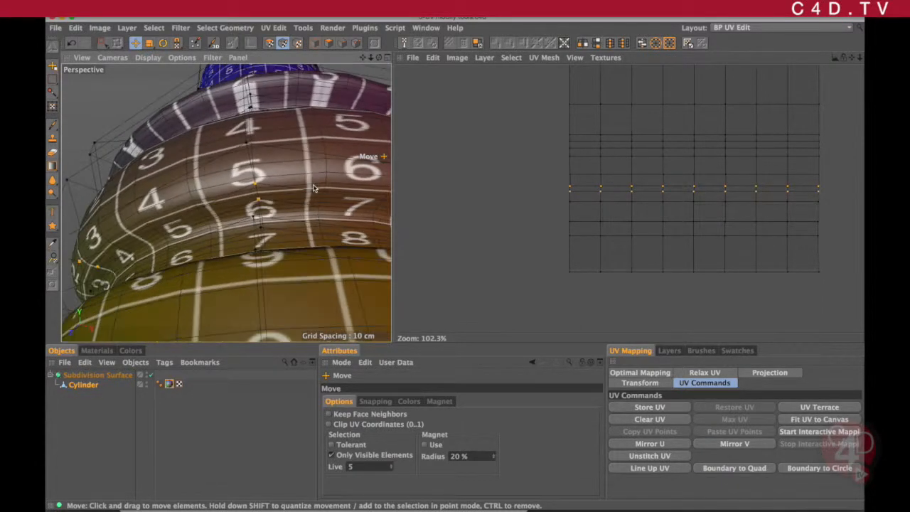
left_click_drag(314, 182, 310, 177, "alt")
left_click(103, 43)
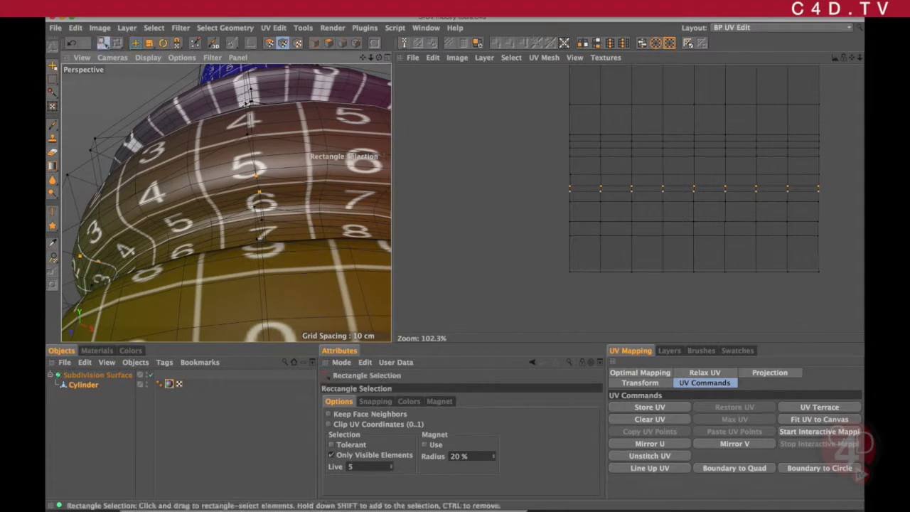
scroll(648, 190, "down", 3)
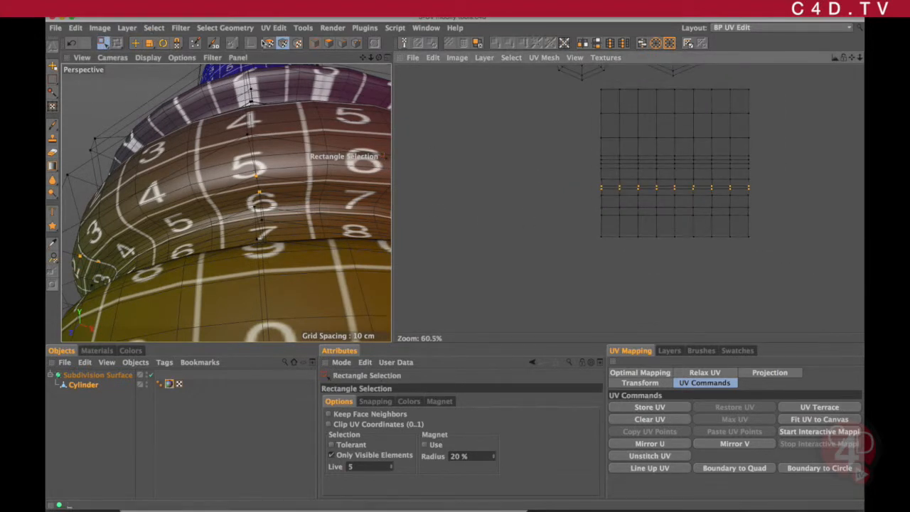
left_click(269, 43)
scroll(608, 161, "up", 1)
scroll(626, 177, "down", 1)
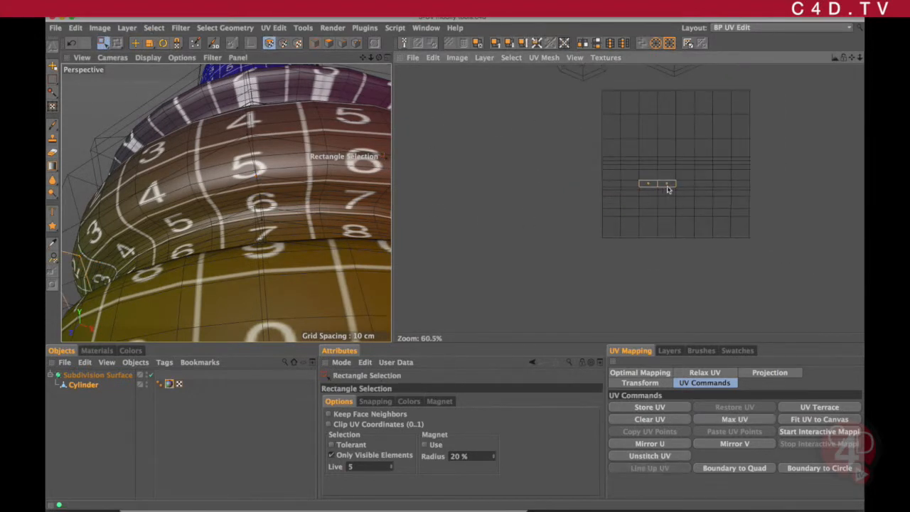
right_click(670, 187)
mouse_move(709, 198)
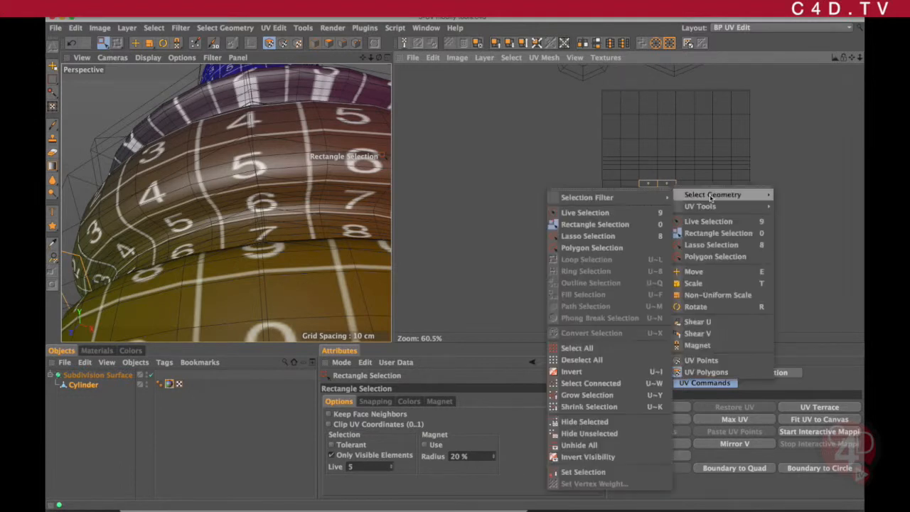
left_click(608, 385)
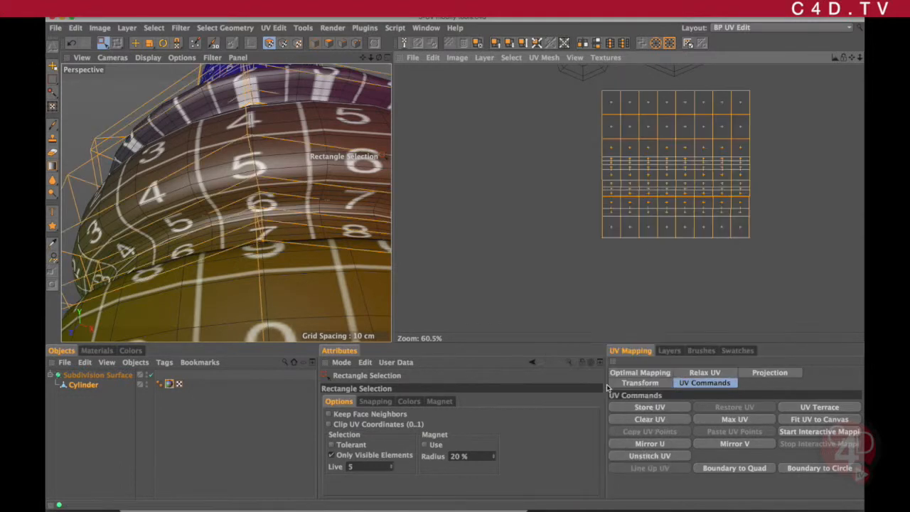
Step: Shrink the whole side UV island slightly in width and height with Non-Uniform Scale to balance the grid's proportions on the bottle
left_click_drag(150, 43, 186, 72)
left_click_drag(750, 241, 740, 287)
right_click_drag(312, 218, 316, 324, "alt")
left_click_drag(316, 324, 326, 259, "alt")
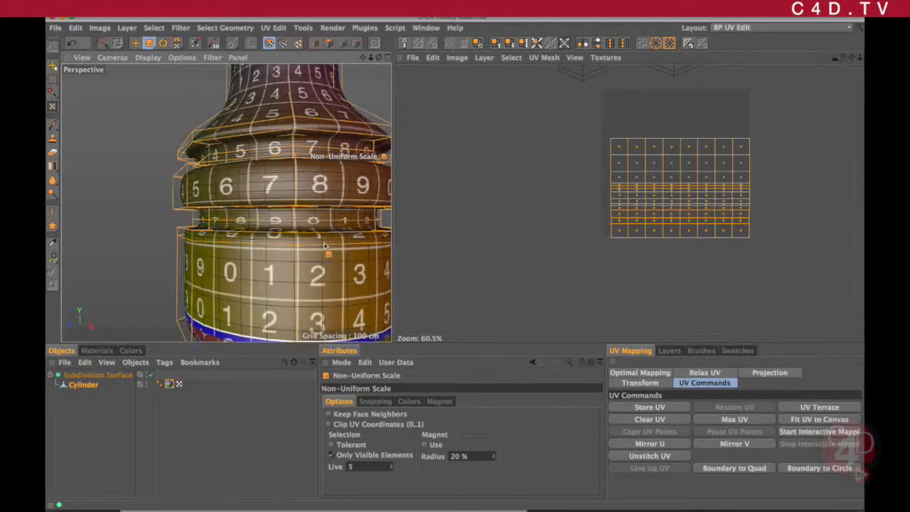
right_click_drag(327, 258, 391, 223, "alt")
left_click_drag(749, 237, 747, 194)
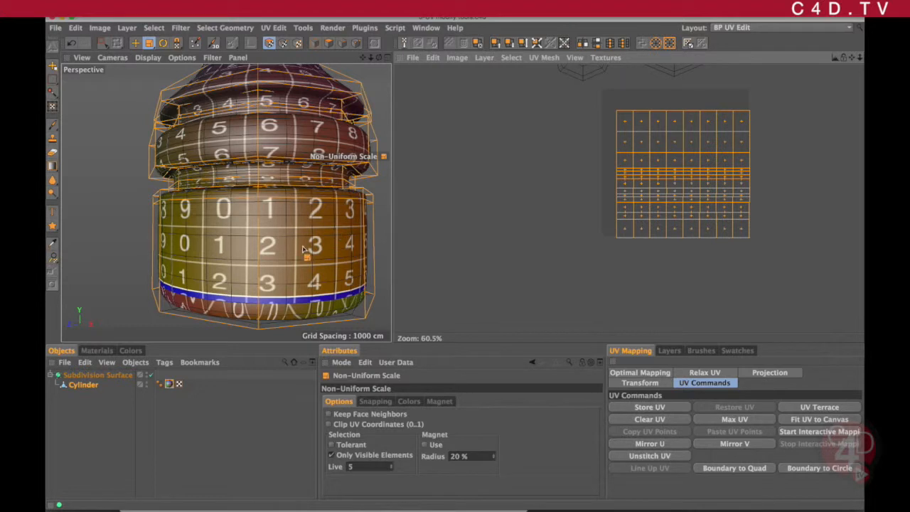
Step: Examine the texture grid from close up and from a distance, checking for stretching around the bottle's rings and grooves
mouse_move(289, 220)
right_mouse_down("alt")
mouse_move(311, 204)
mouse_move(288, 230)
right_mouse_up("alt")
left_click_drag(289, 230, 292, 192, "alt")
left_click_drag(307, 228, 290, 181, "alt")
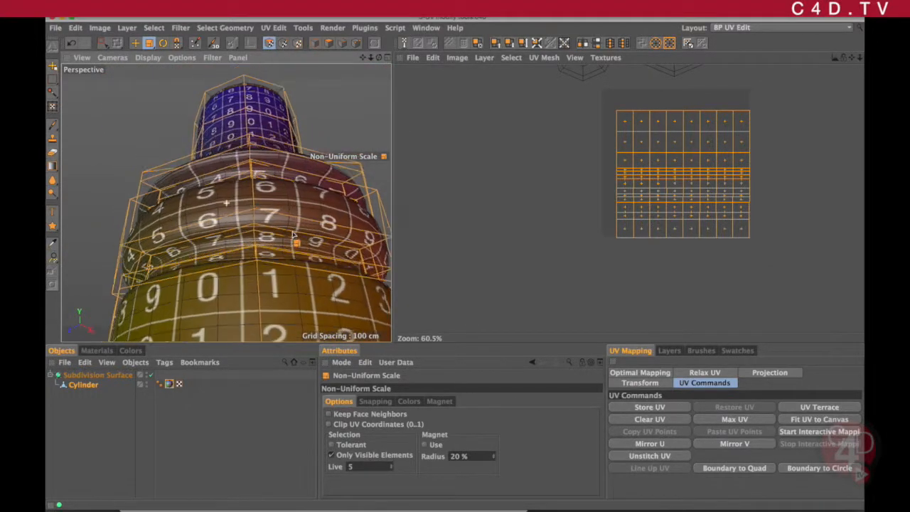
right_click_drag(275, 232, 300, 221, "alt")
left_click_drag(300, 221, 258, 208, "alt")
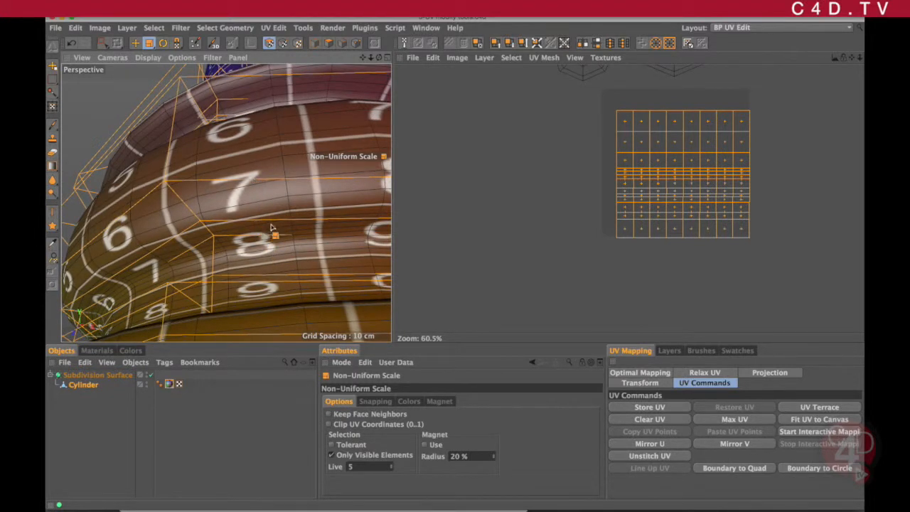
mouse_move(290, 236)
left_mouse_down()
mouse_move(298, 263)
mouse_move(289, 254)
left_mouse_up()
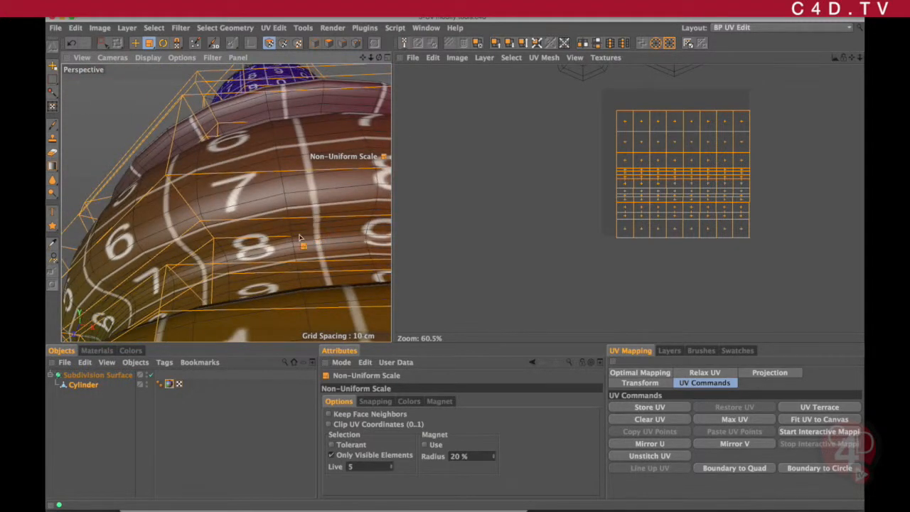
left_click_drag(289, 230, 271, 303, "alt")
left_click_drag(273, 253, 280, 193, "alt")
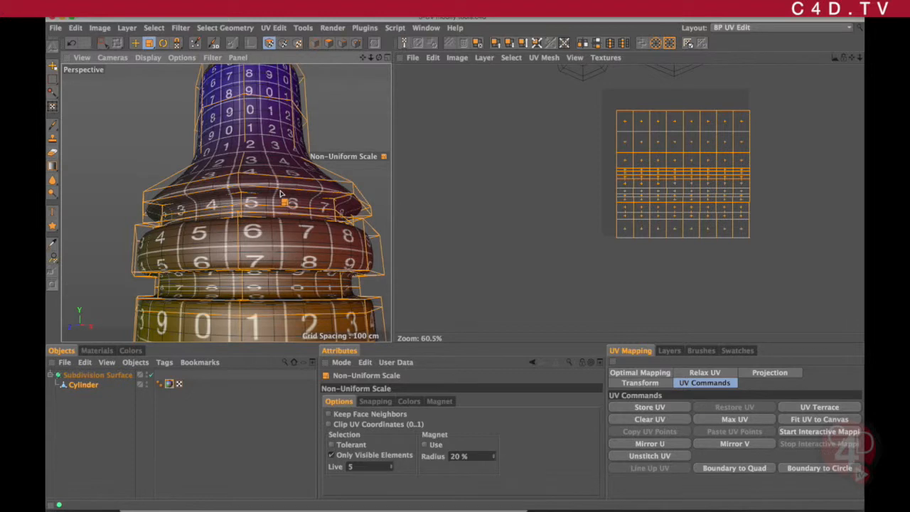
left_click_drag(345, 240, 331, 263, "alt")
right_click_drag(331, 265, 307, 251, "alt")
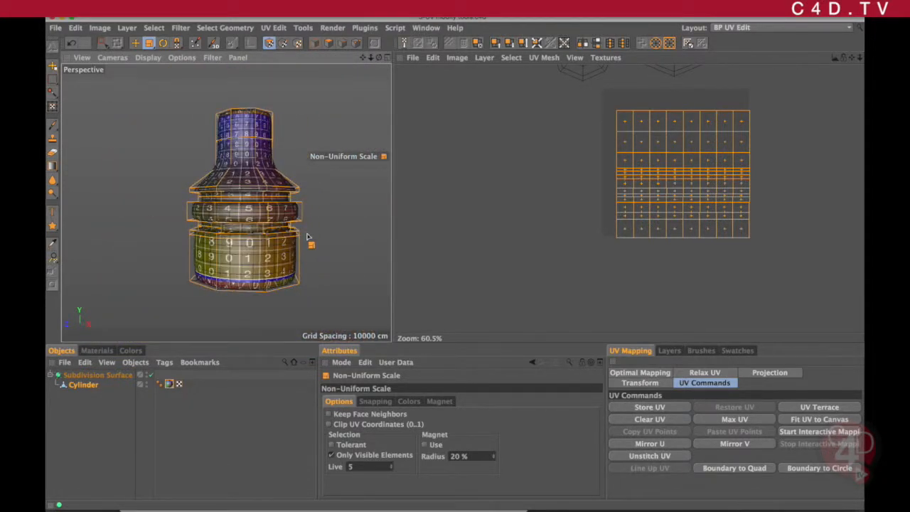
scroll(250, 222, "up", 10)
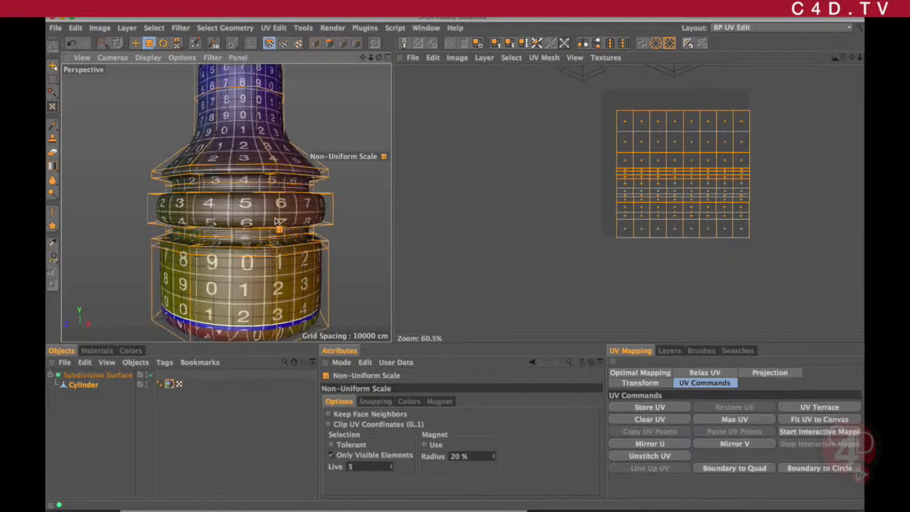
mouse_move(256, 224)
left_mouse_down("alt")
mouse_move(255, 211)
mouse_move(249, 219)
left_mouse_up("alt")
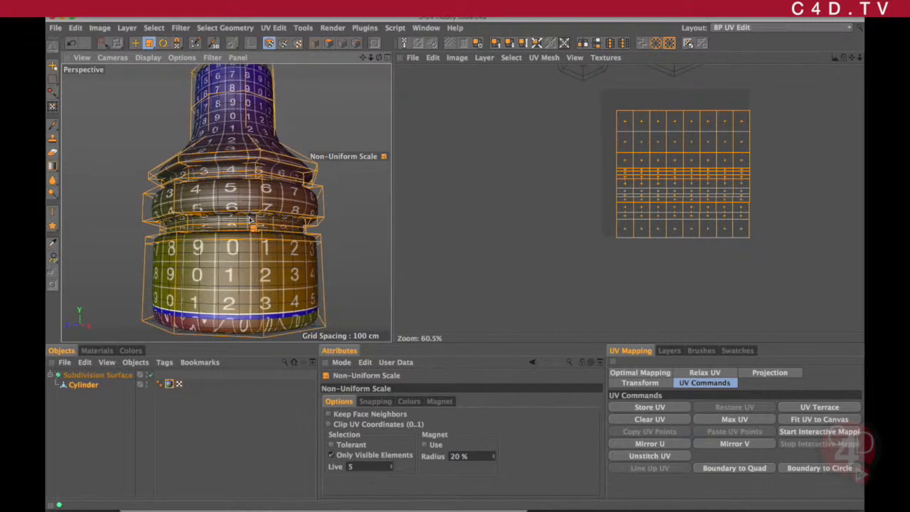